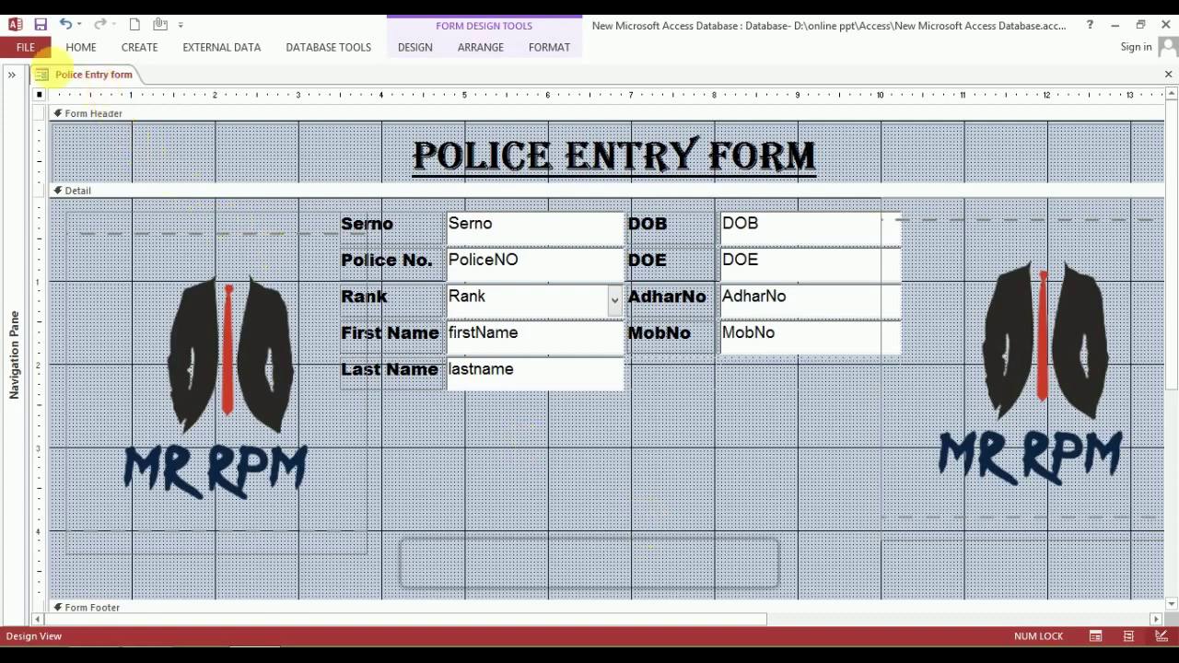
Delete the DIST Query and the TEH Query from the database.
left_click(11, 74)
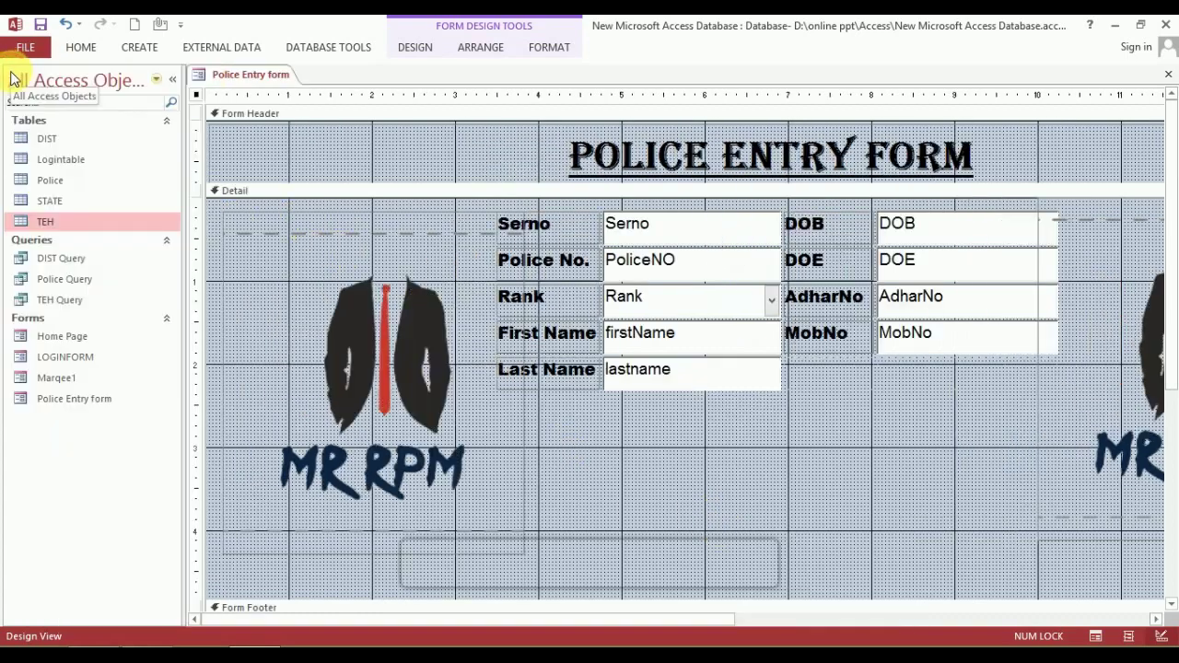
left_click(66, 257)
right_click(70, 260)
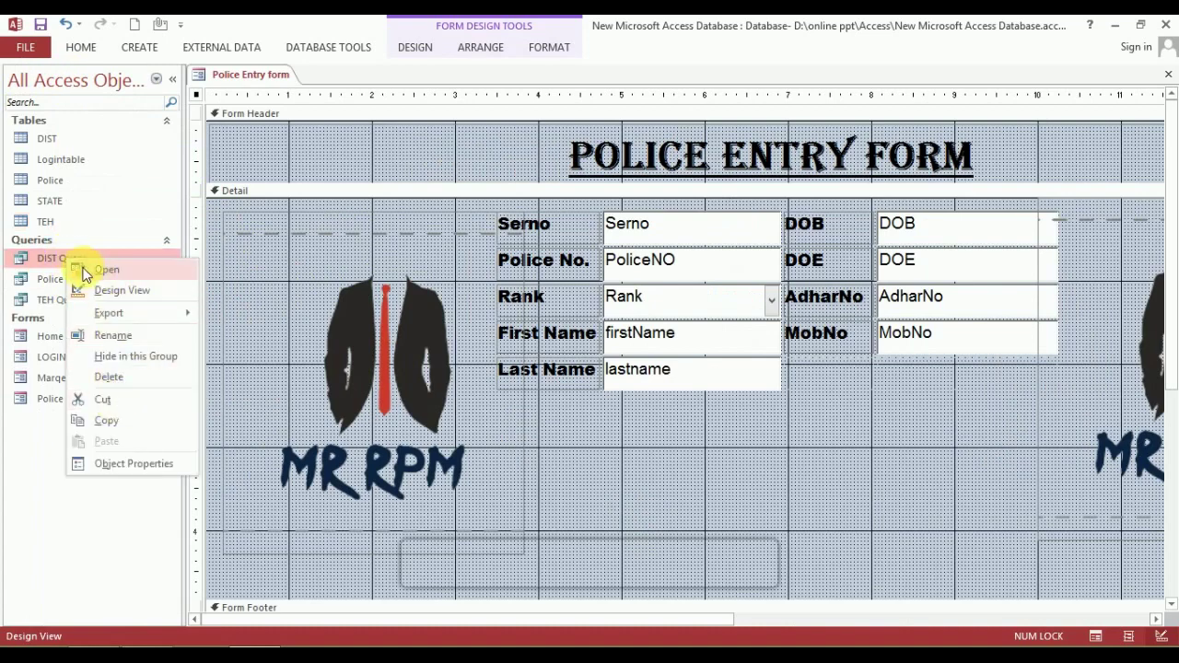
left_click(108, 377)
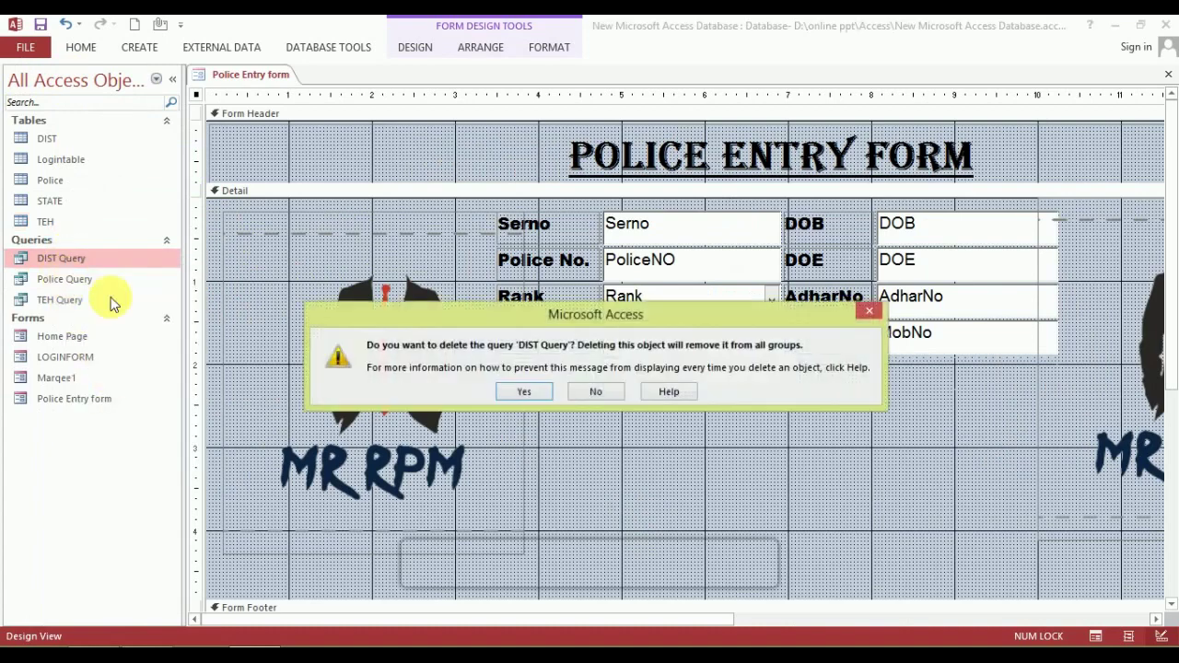
left_click(523, 391)
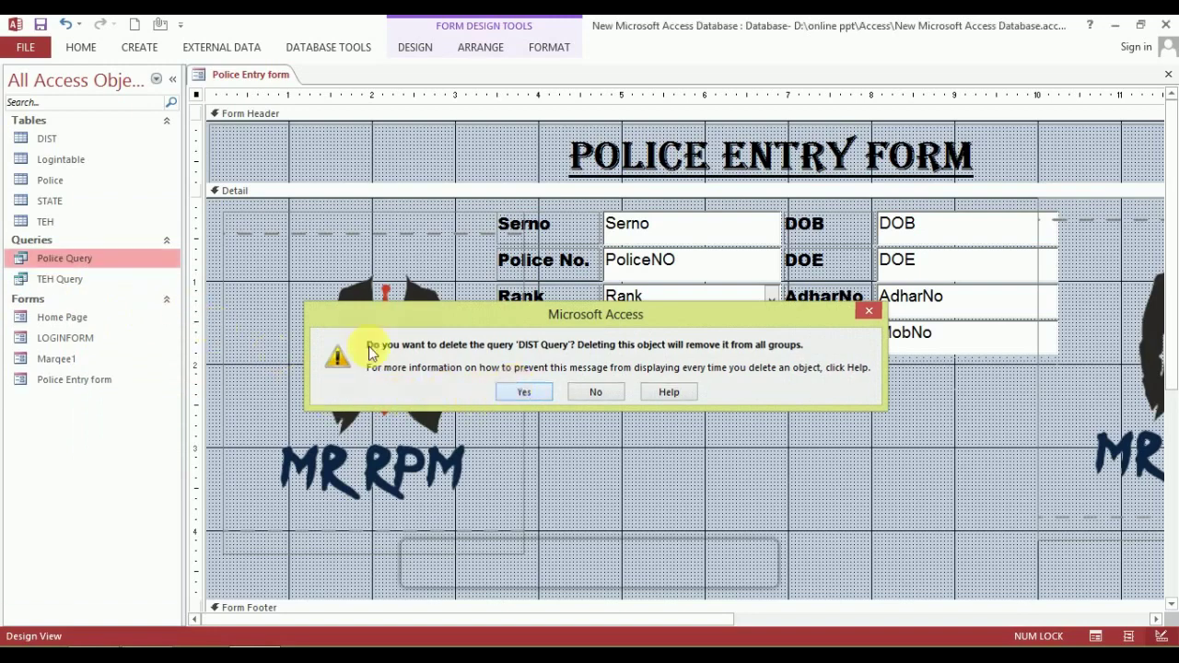
right_click(72, 281)
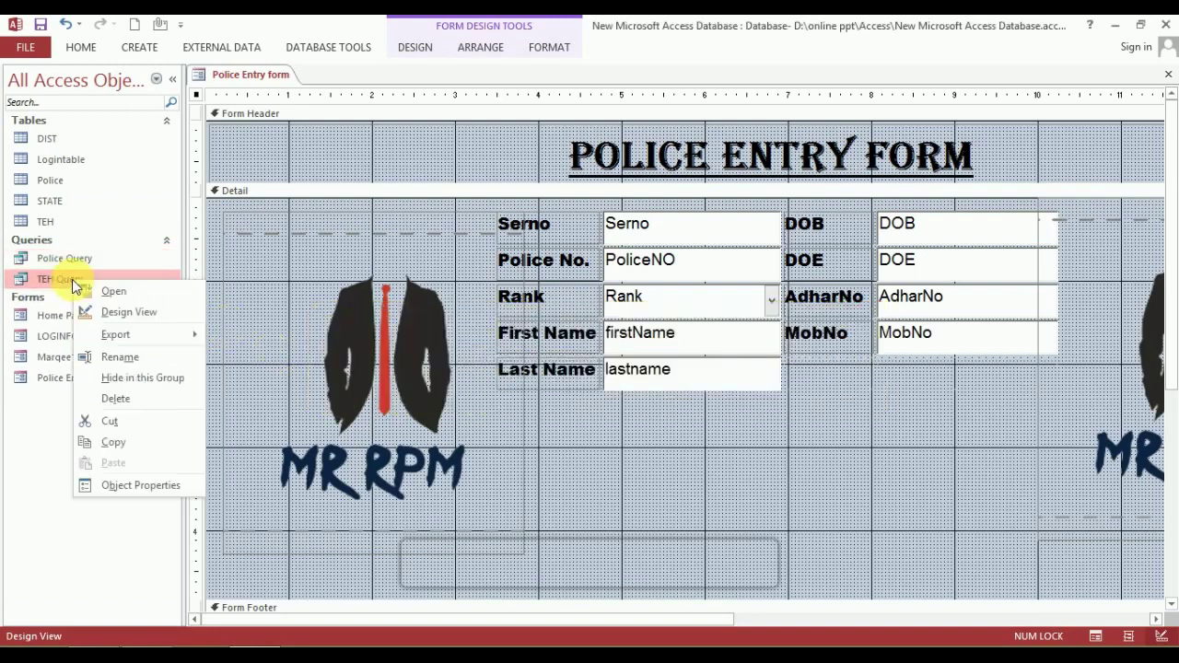
left_click(164, 397)
left_click(523, 391)
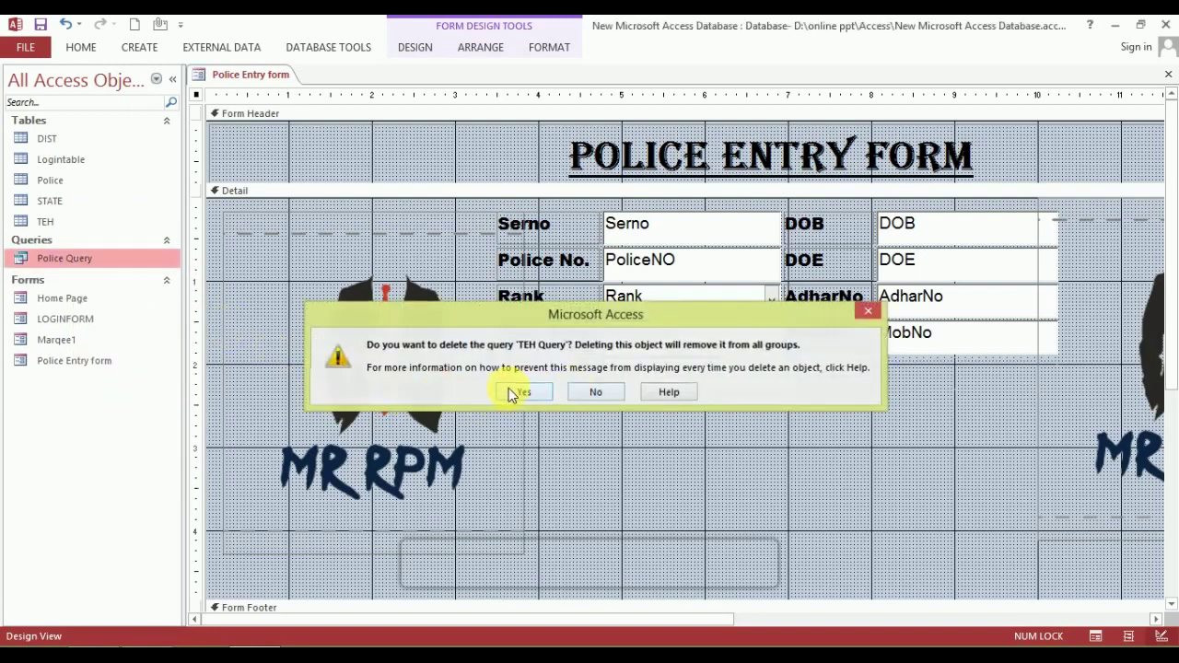
Delete the TEH table together with its relationships to other tables.
left_click(67, 226)
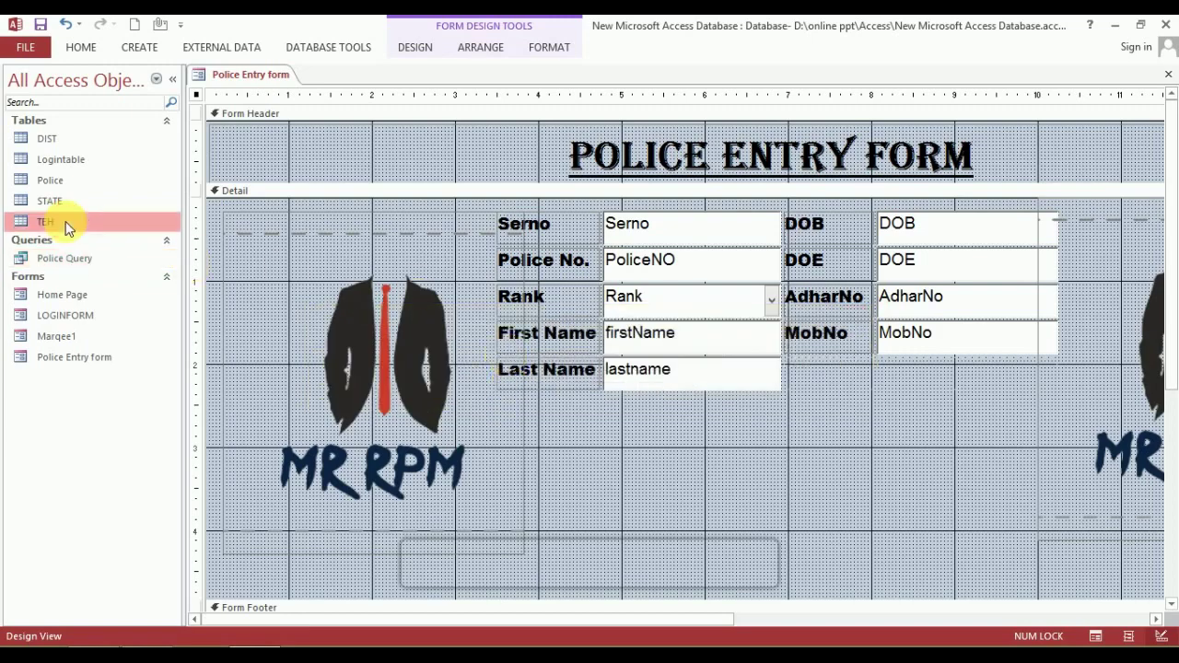
right_click(66, 226)
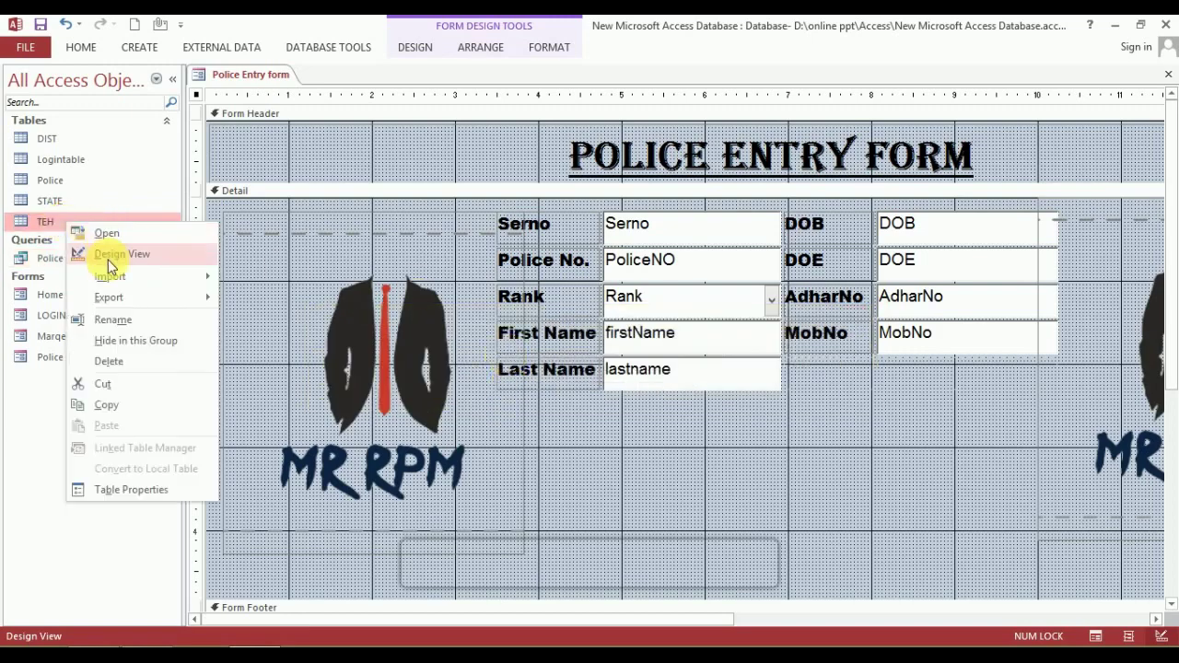
left_click(116, 360)
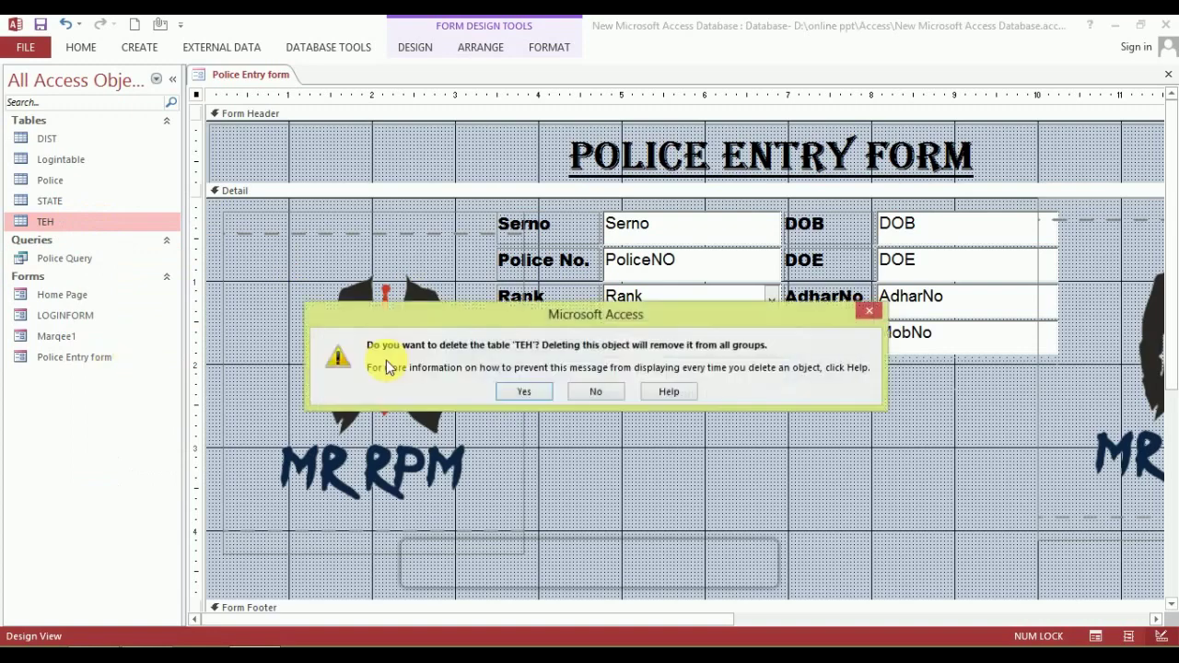
left_click(523, 392)
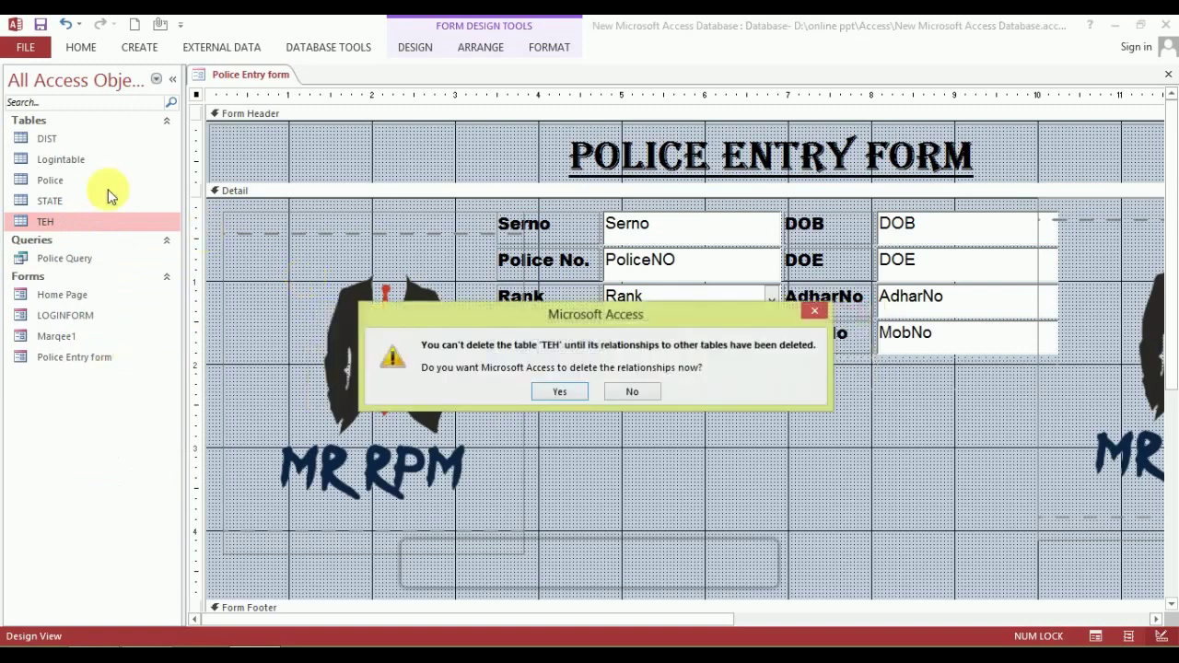
left_click(558, 390)
Delete the STATE table together with its relationships to other tables.
right_click(60, 198)
left_click(54, 205)
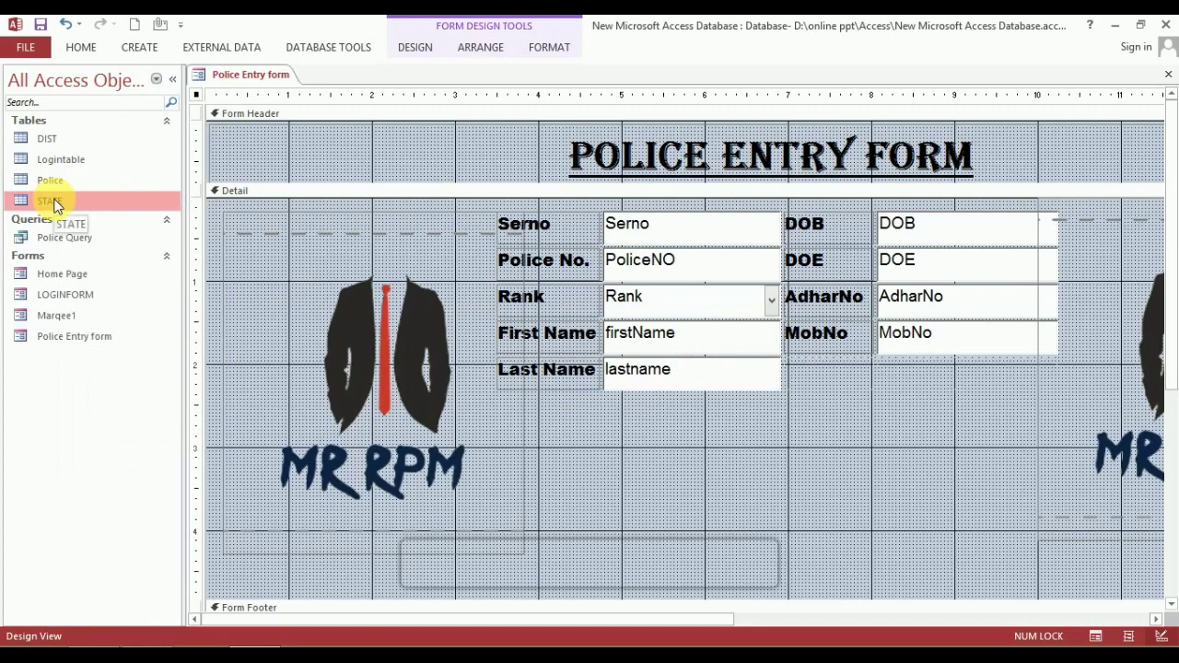
key("Delete")
left_click(524, 391)
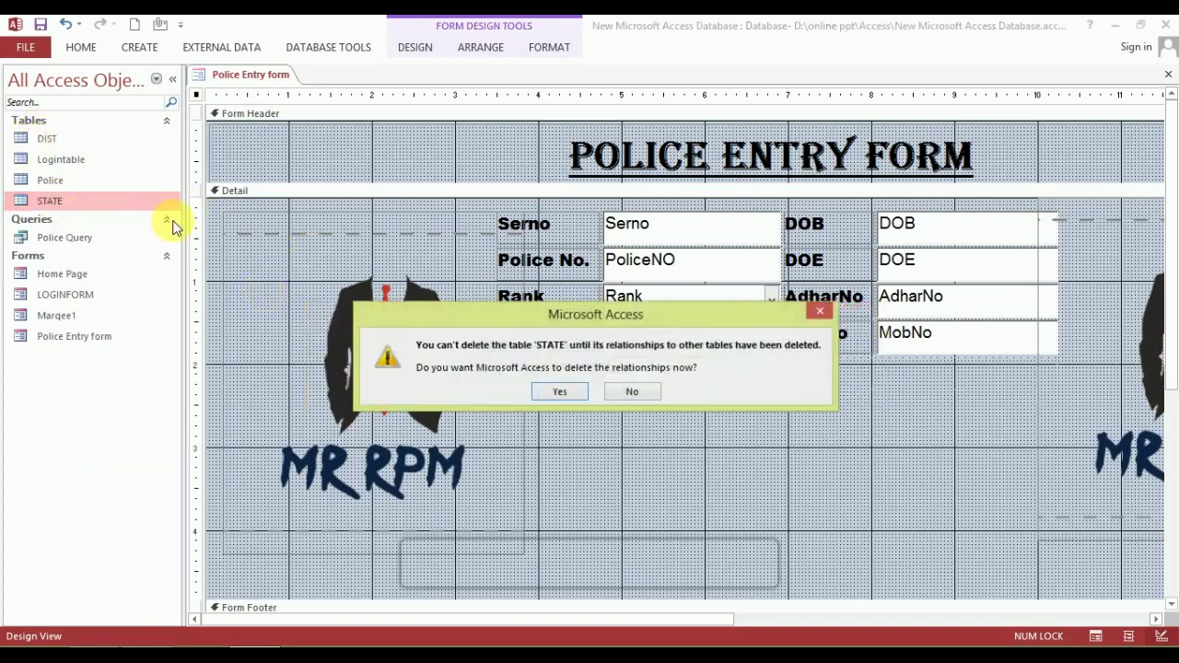
left_click(563, 391)
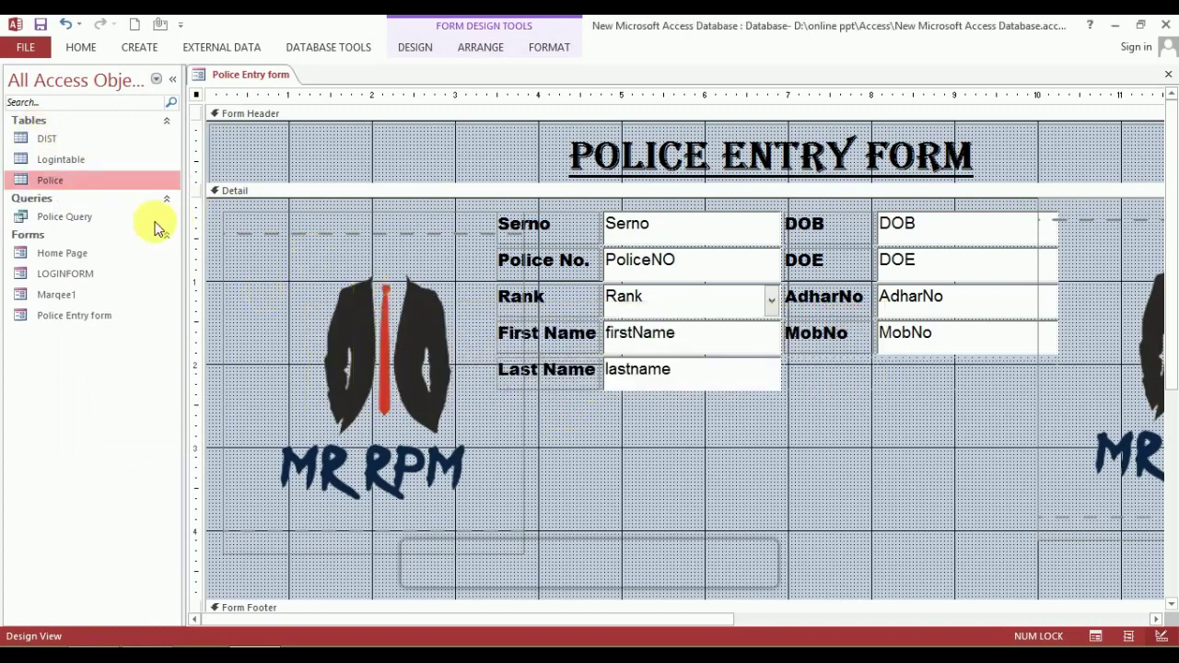
Delete the DIST table from the database.
left_click(58, 143)
key("Delete")
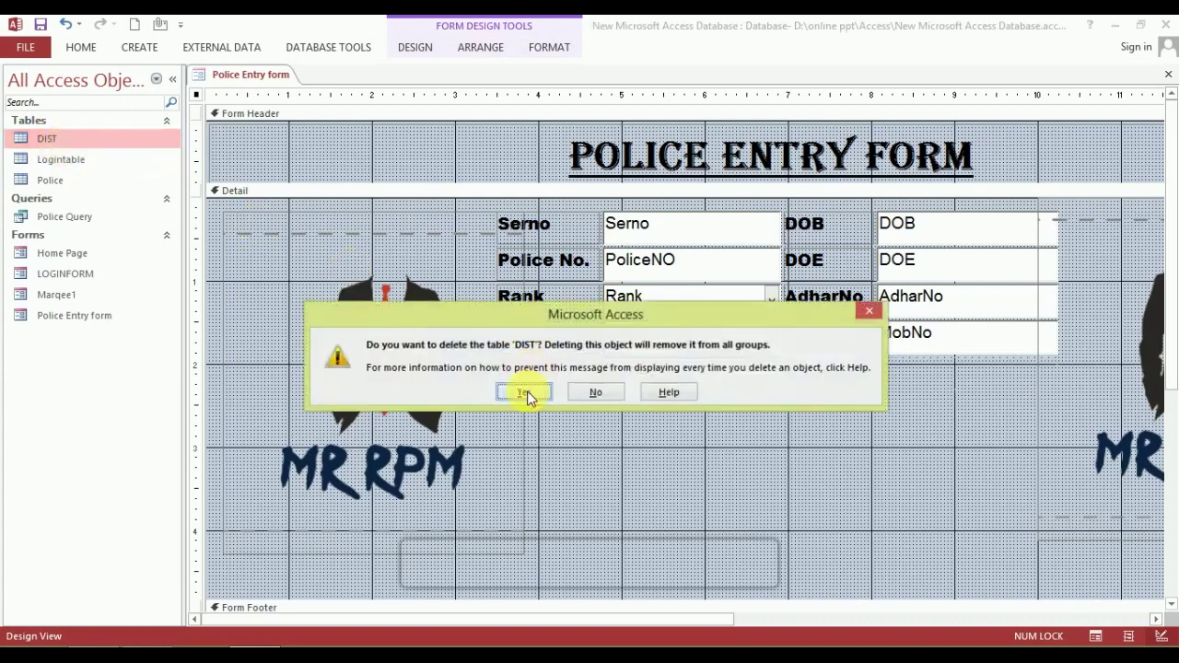
left_click(525, 392)
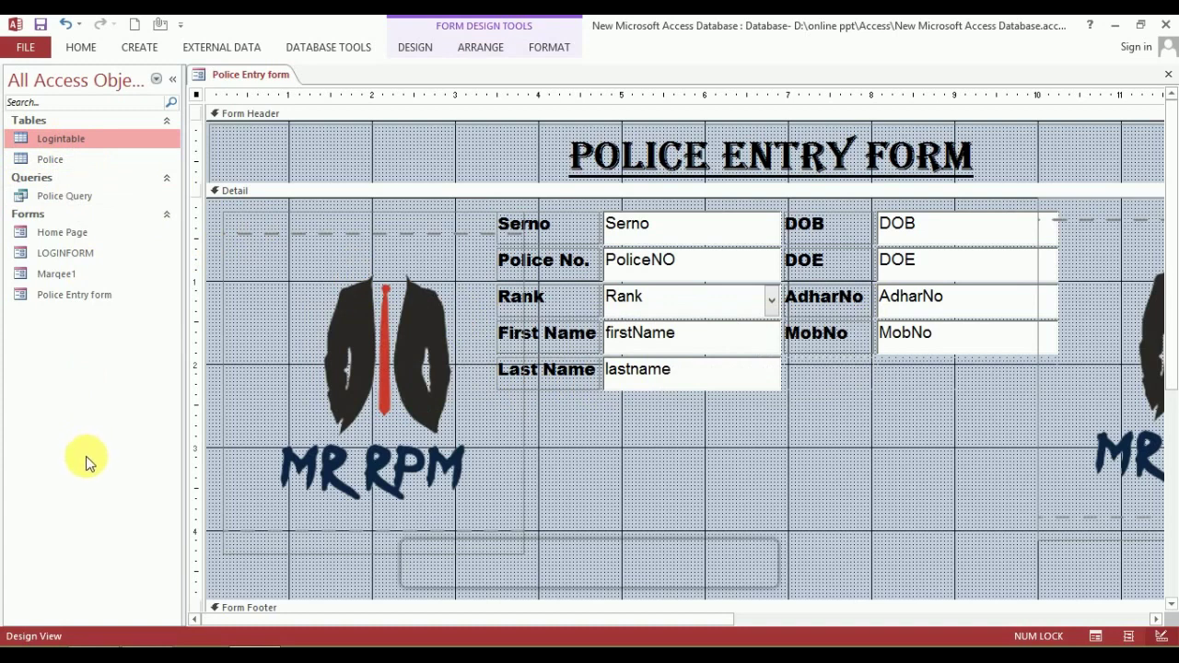
Open the Police table's design as read-only to check its fields and data types, and close the table.
left_click(56, 158)
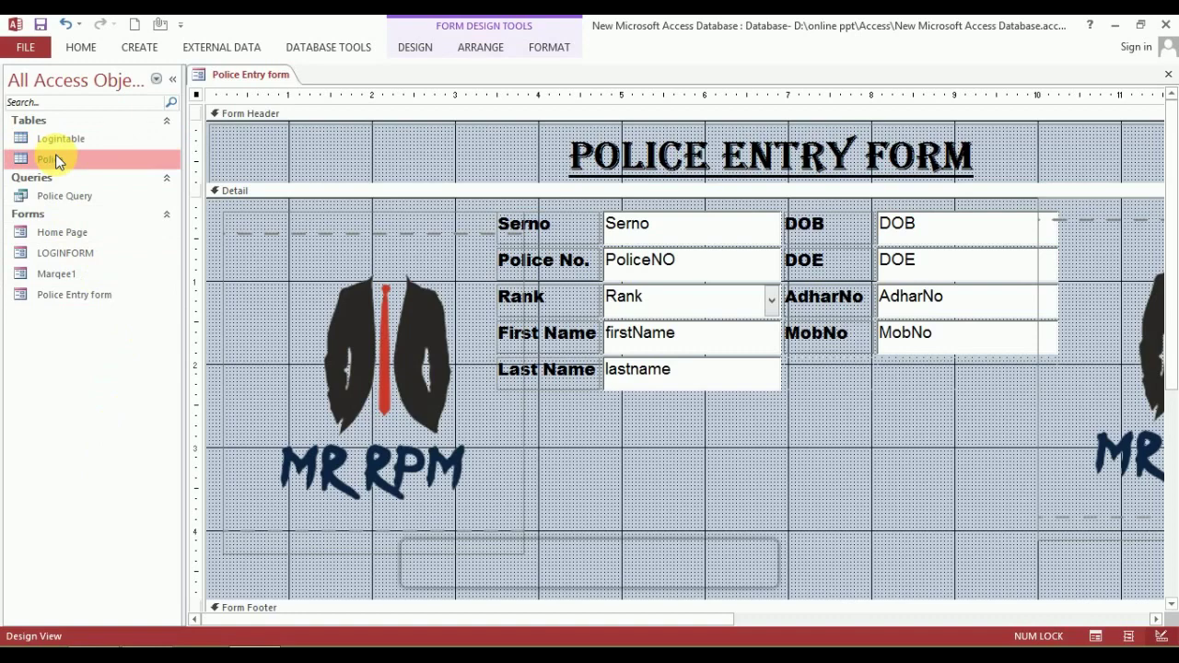
right_click(56, 158)
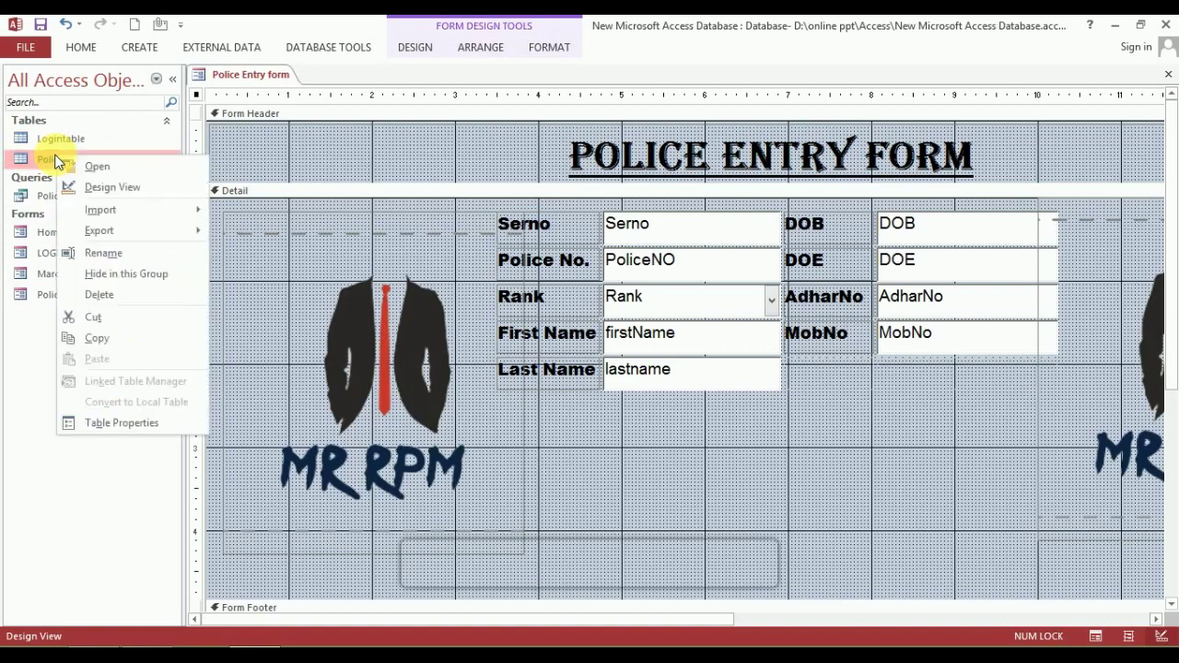
left_click(102, 186)
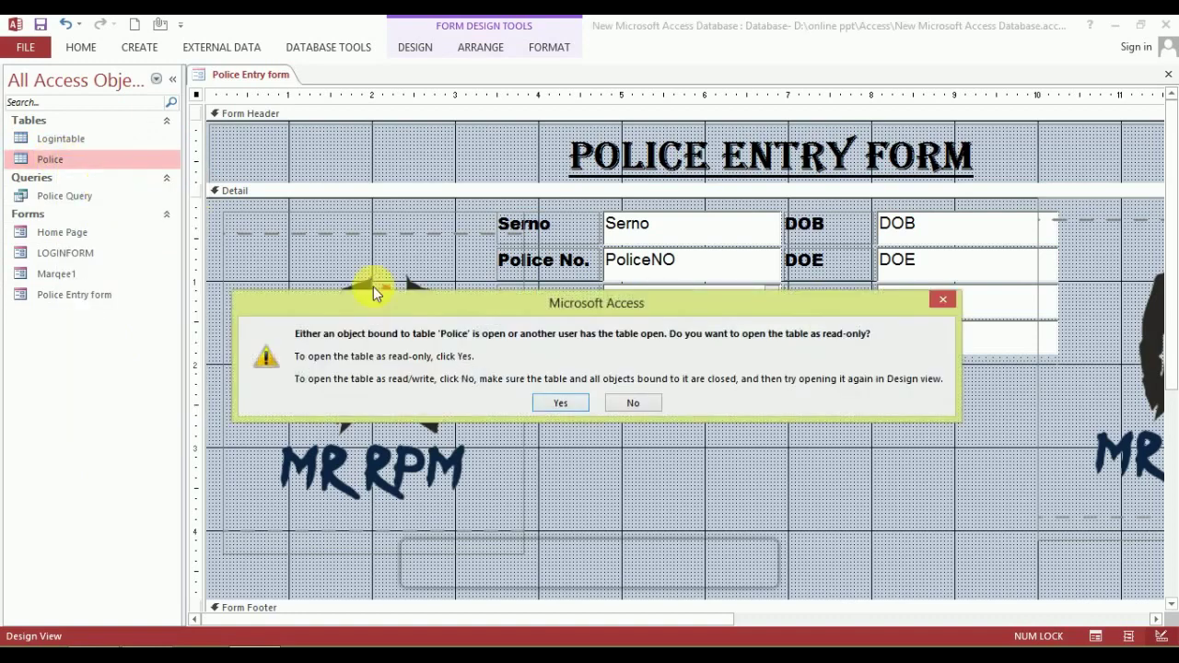
left_click(560, 403)
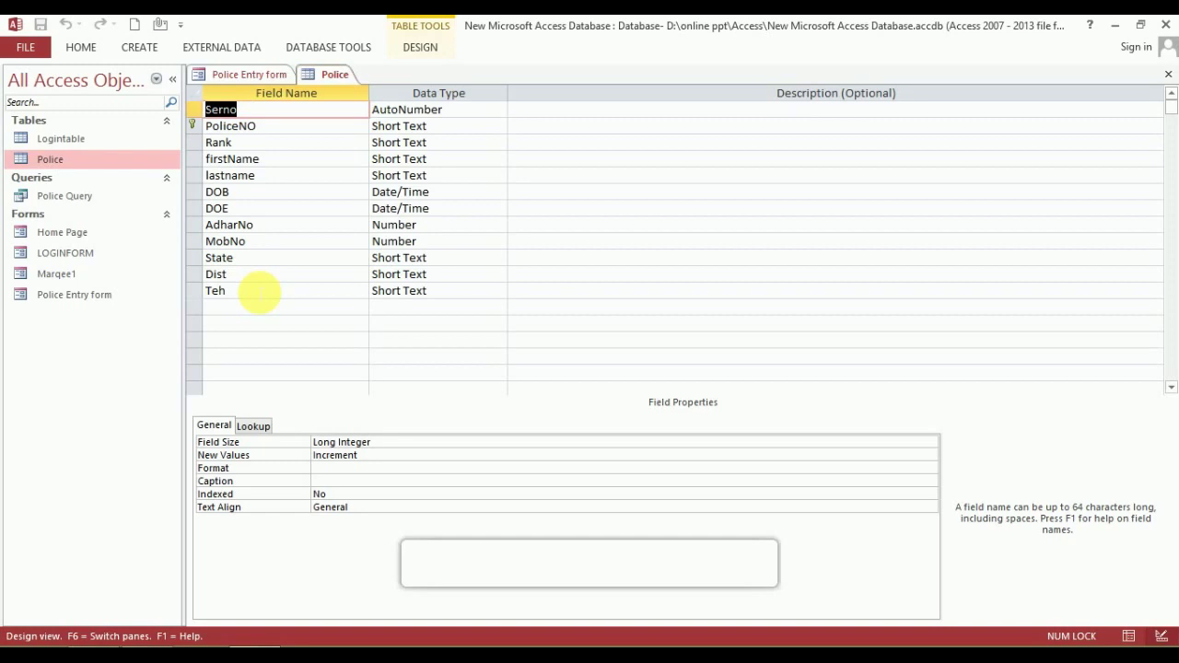
right_click(327, 75)
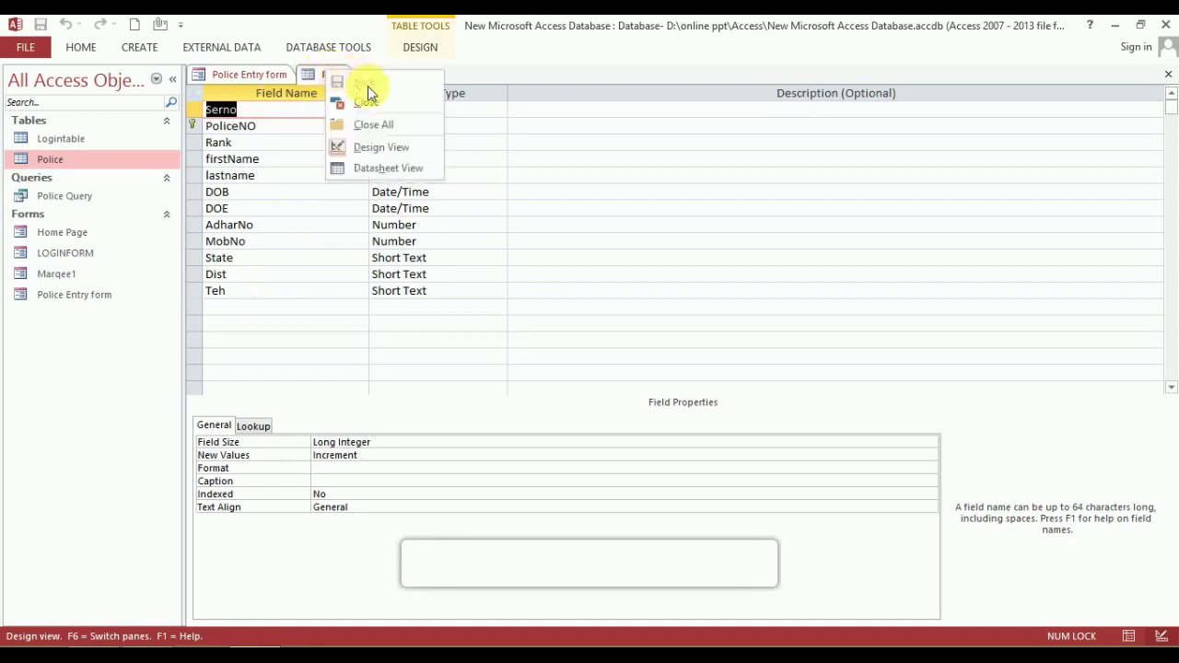
left_click(365, 105)
Close the Police Entry form and save the changes to its design.
right_click(269, 80)
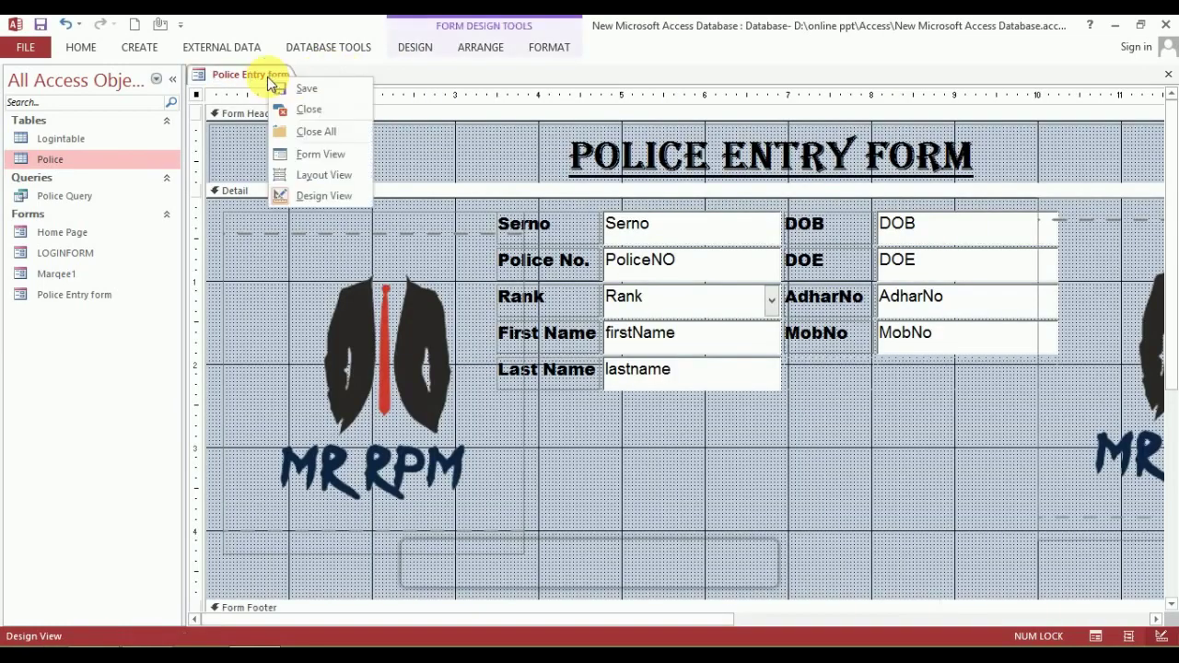
left_click(299, 108)
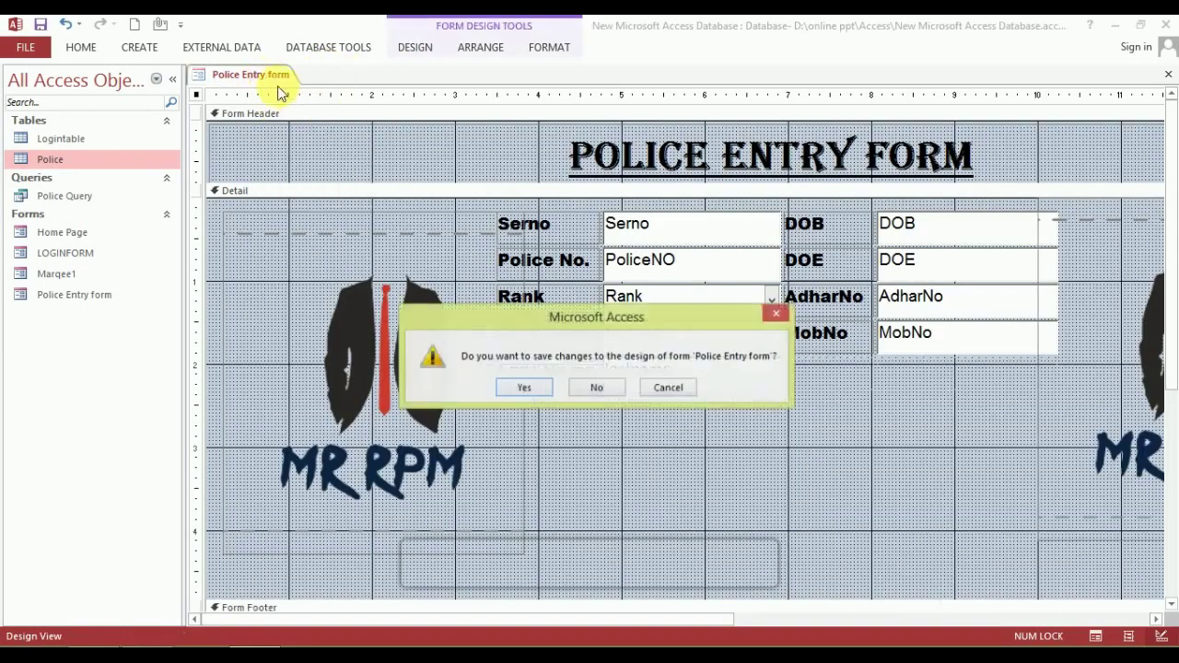
left_click(524, 387)
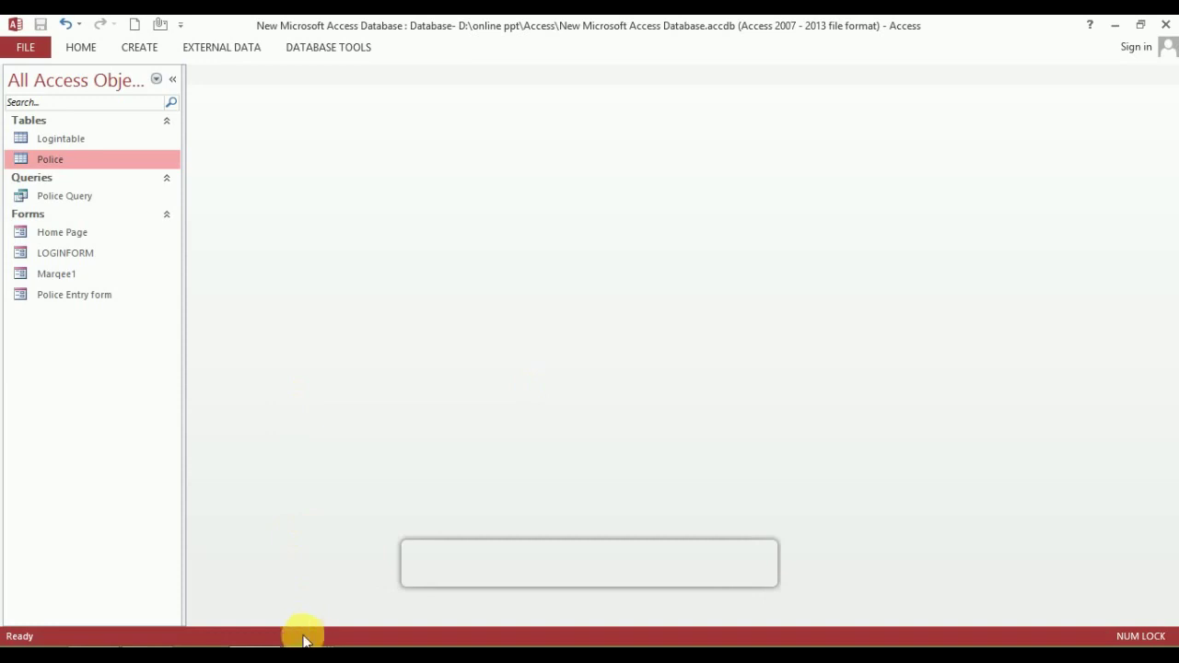
Switch to the STATE workbook in Excel and examine the list of state names in column A.
mouse_move(304, 637)
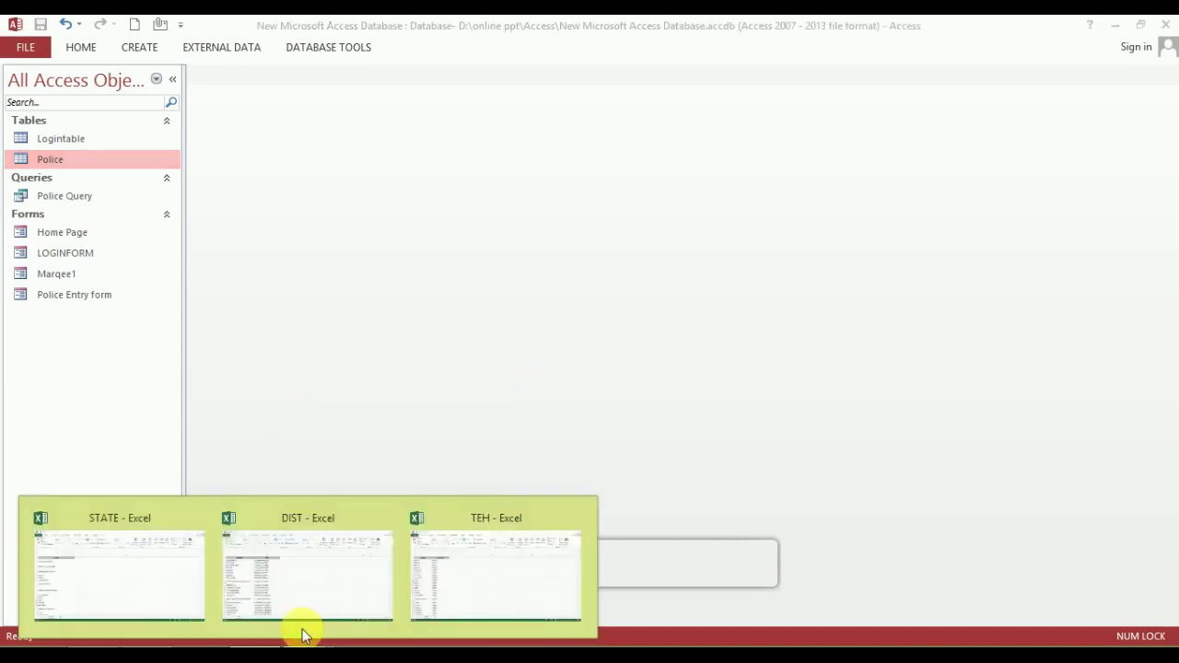
left_click(103, 525)
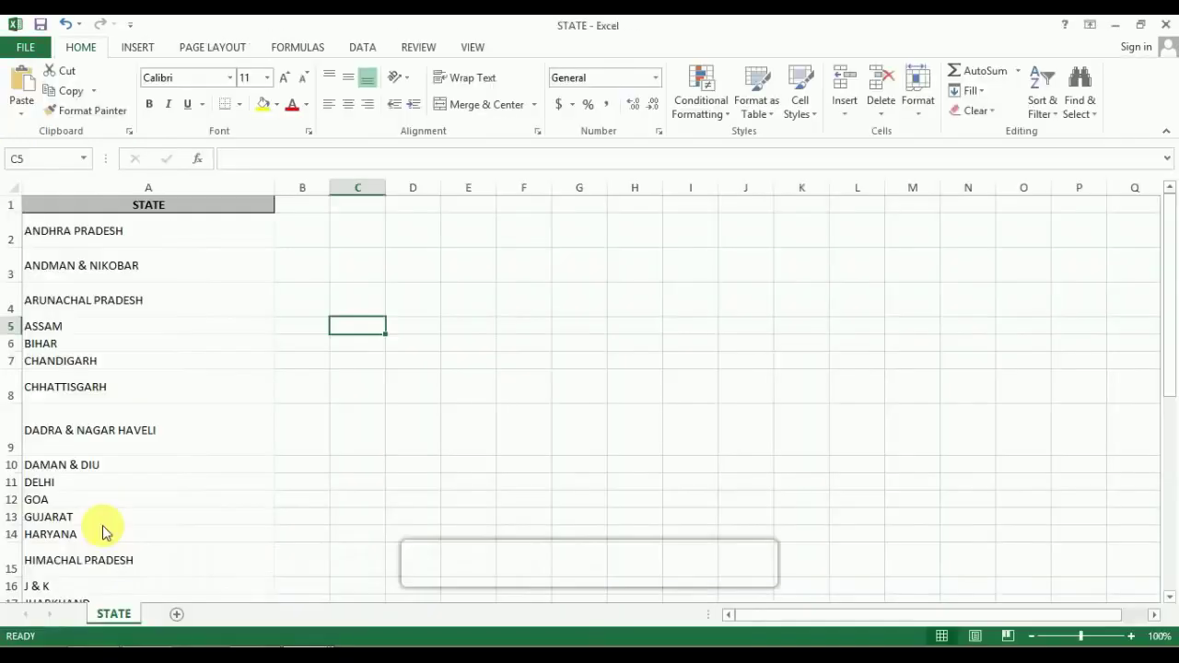
left_click(130, 240)
scroll(178, 358, "down", 11)
scroll(178, 358, "up", 4)
scroll(179, 356, "up", 6)
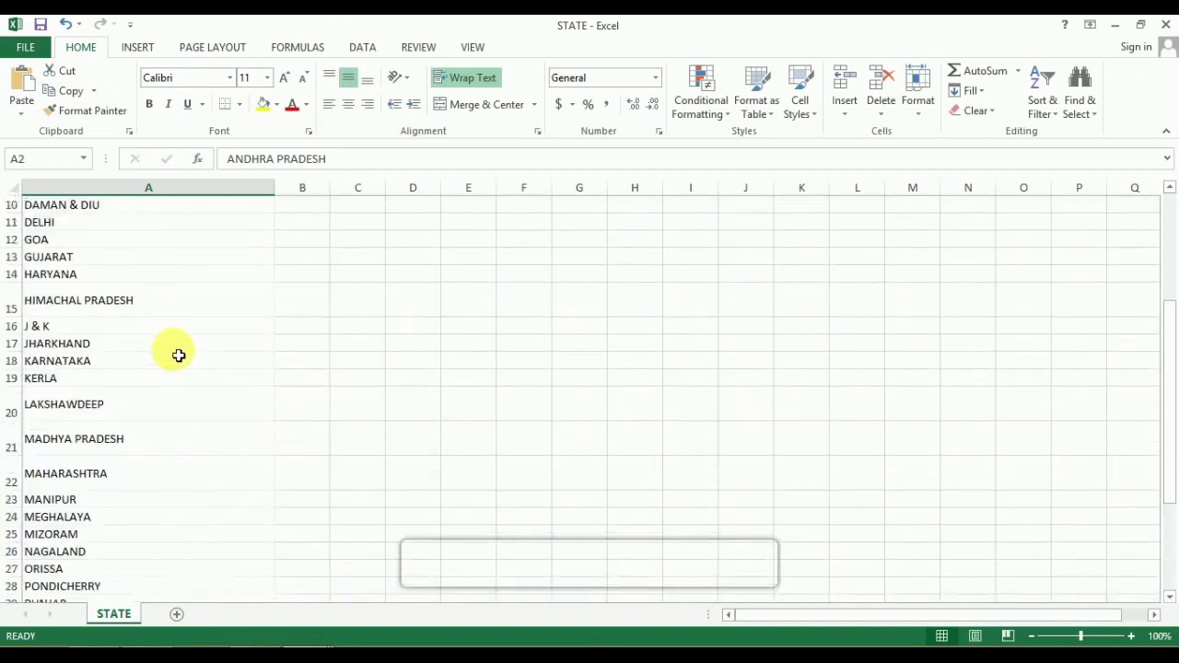
scroll(179, 356, "up", 1)
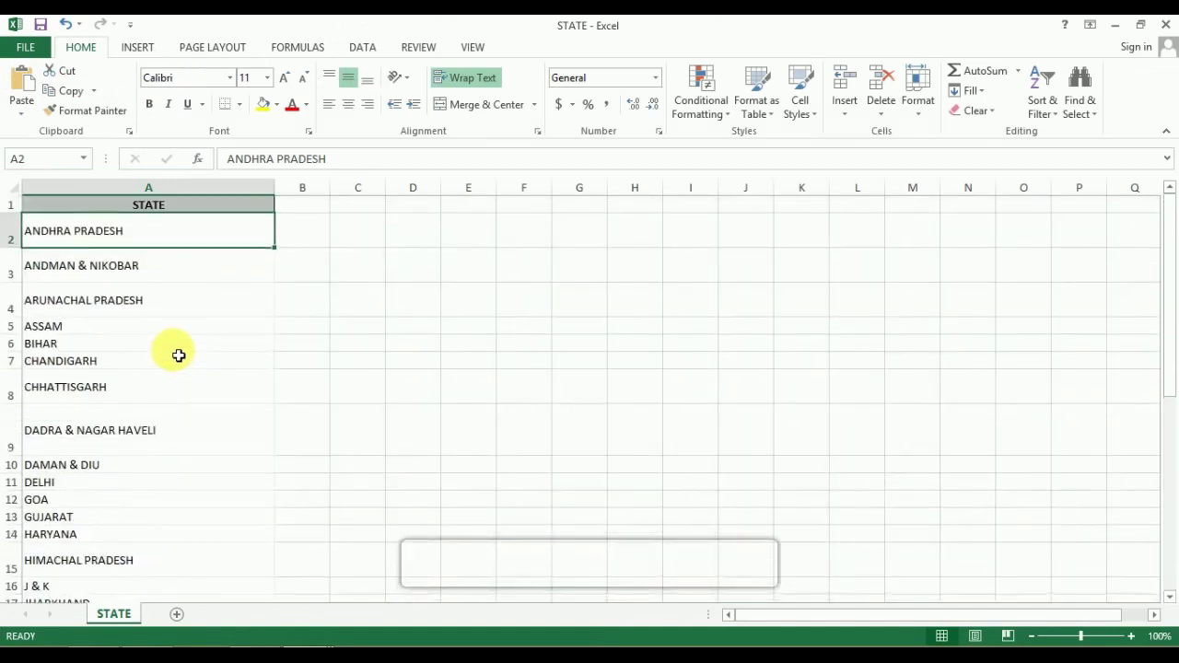
left_click(160, 275)
left_click(170, 315)
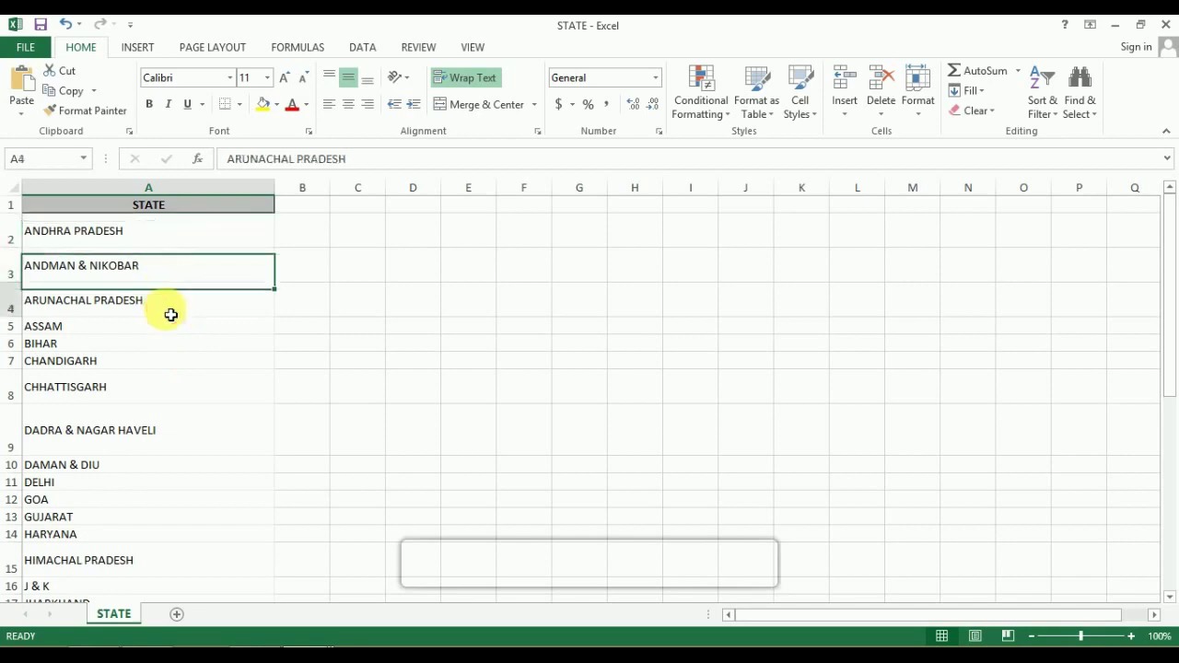
left_click(166, 327)
left_click(163, 346)
left_click(158, 391)
scroll(162, 409, "down", 3)
scroll(163, 410, "down", 2)
scroll(166, 424, "up", 3)
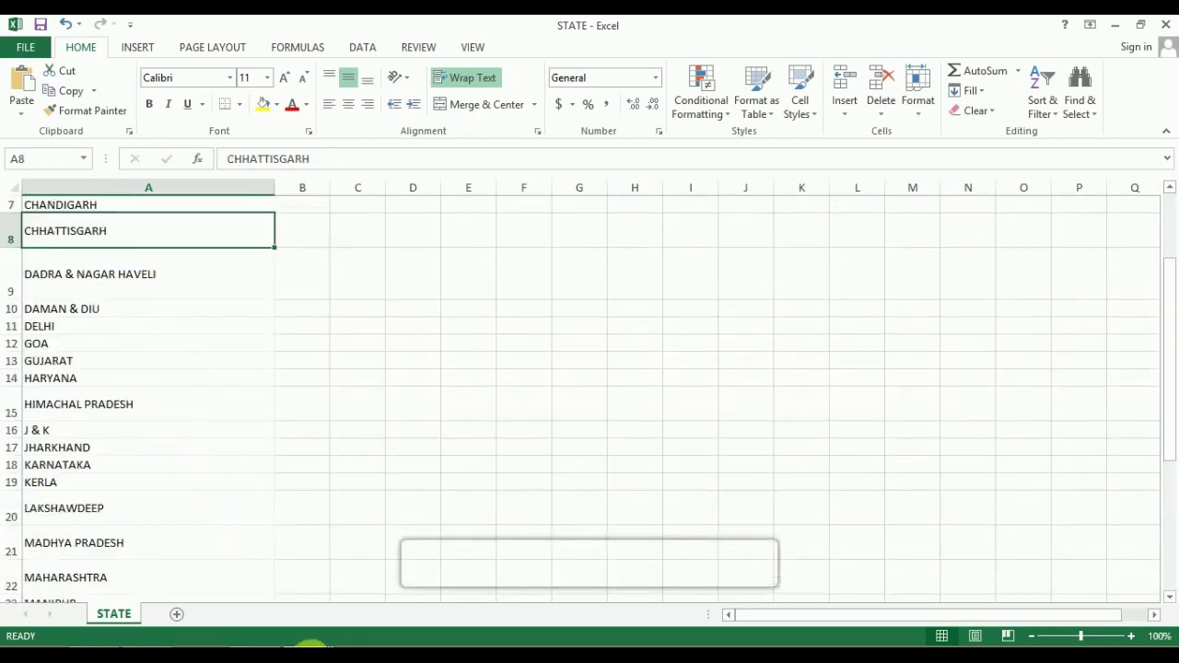
Switch to the DIST workbook and examine which districts in column A belong to Andhra Pradesh in column B.
mouse_move(311, 643)
left_click(305, 577)
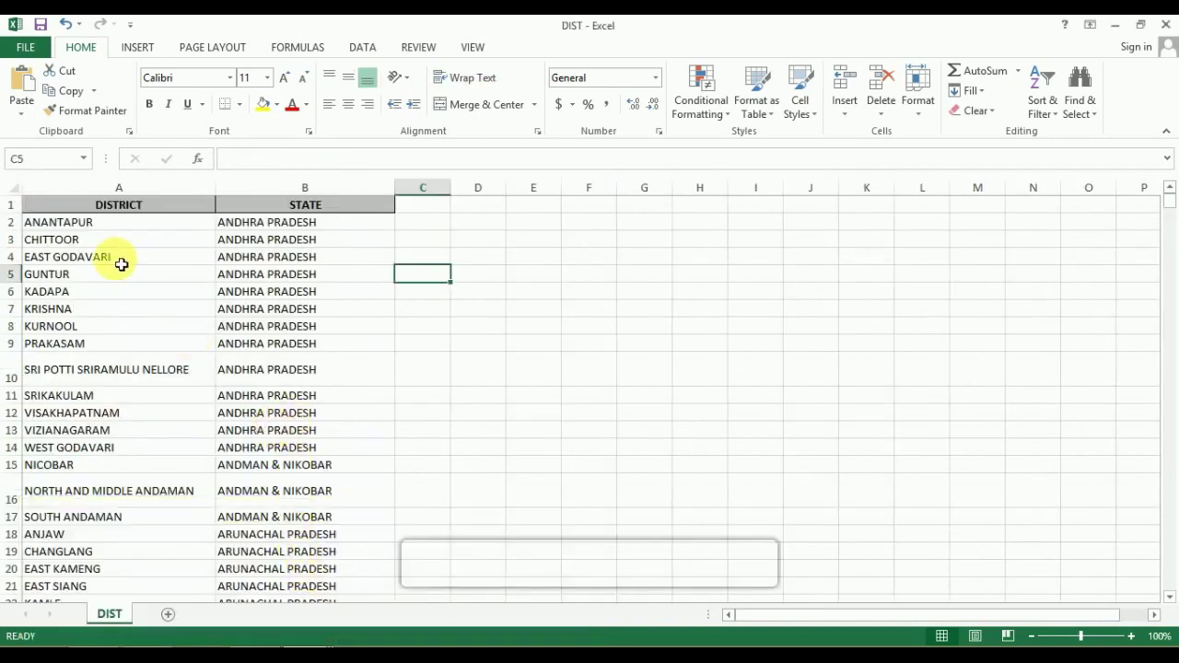
left_click(265, 226)
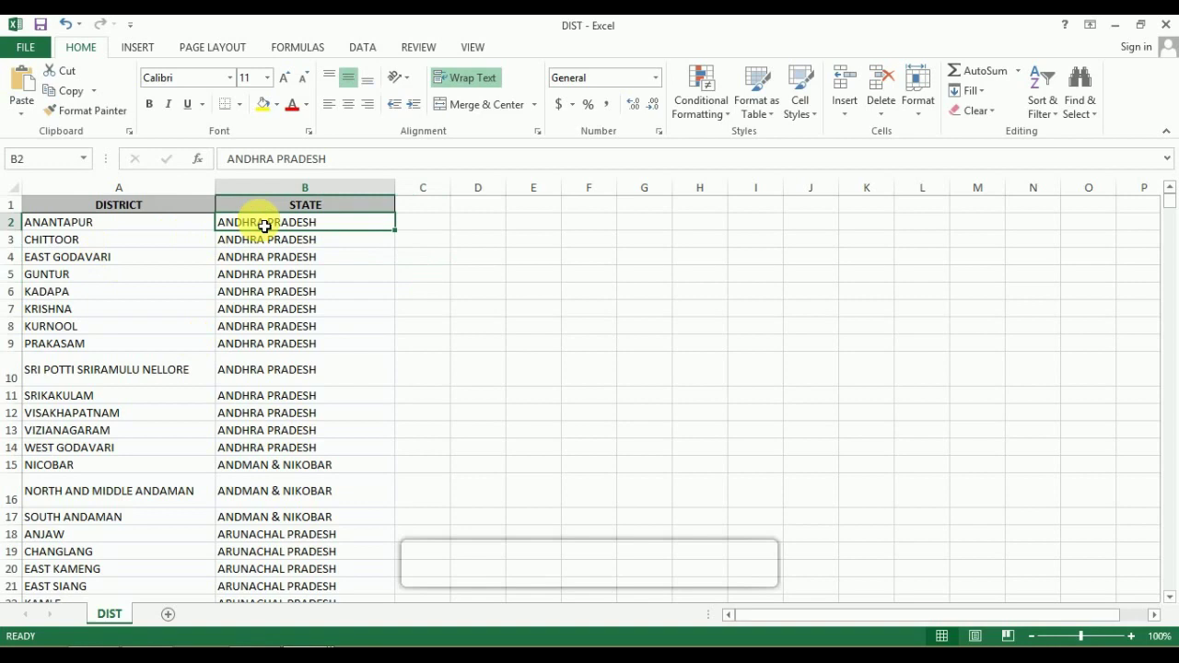
left_click_drag(265, 230, 256, 455)
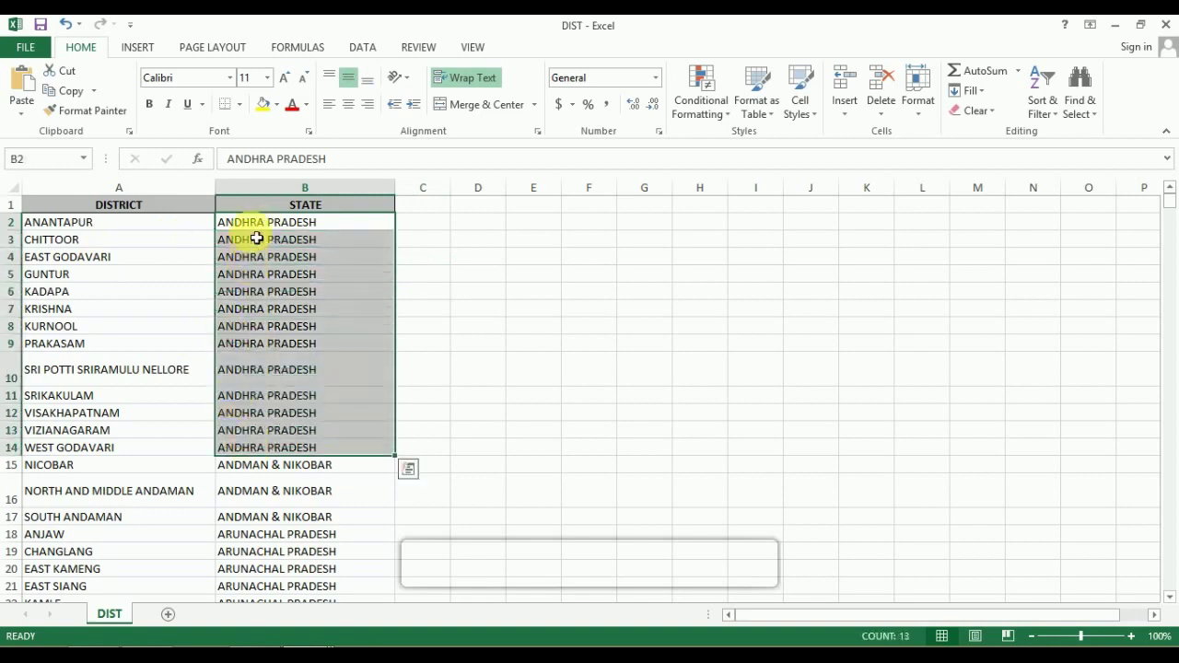
left_click_drag(251, 227, 263, 465)
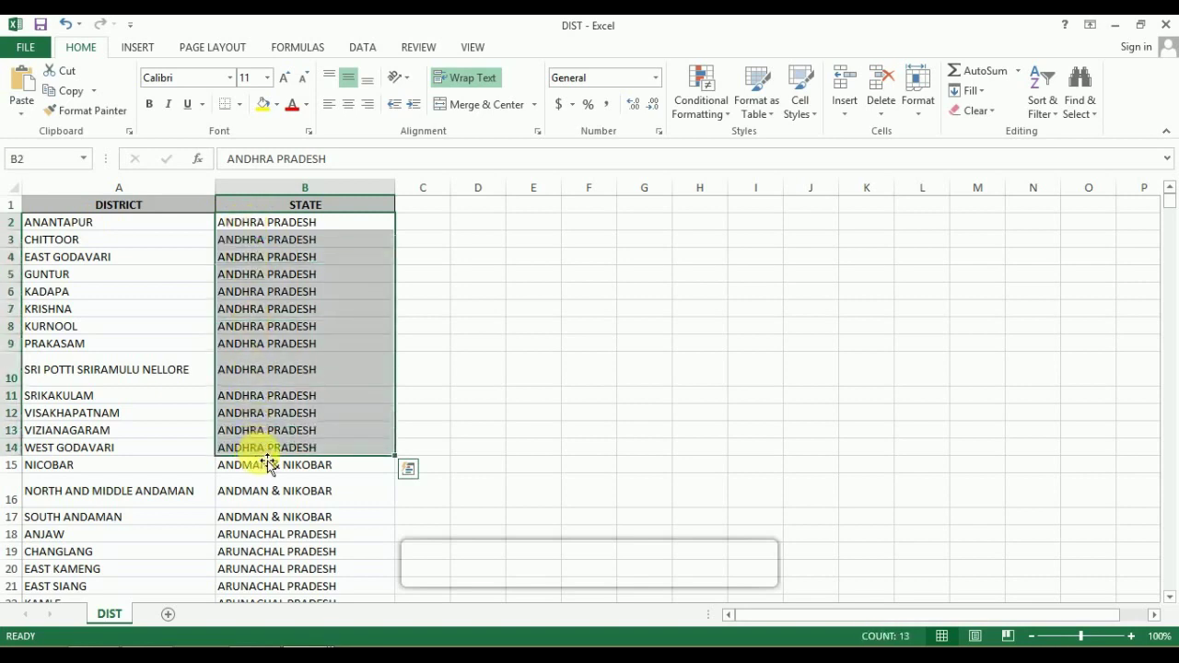
left_click(67, 224)
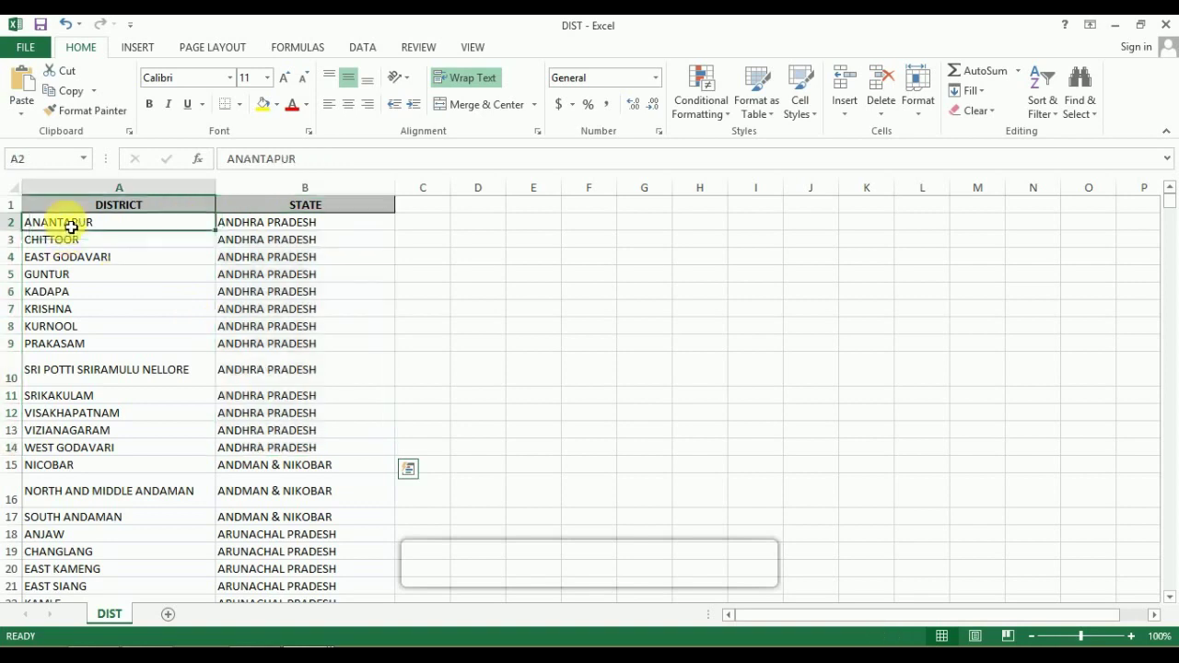
left_click_drag(71, 226, 99, 455)
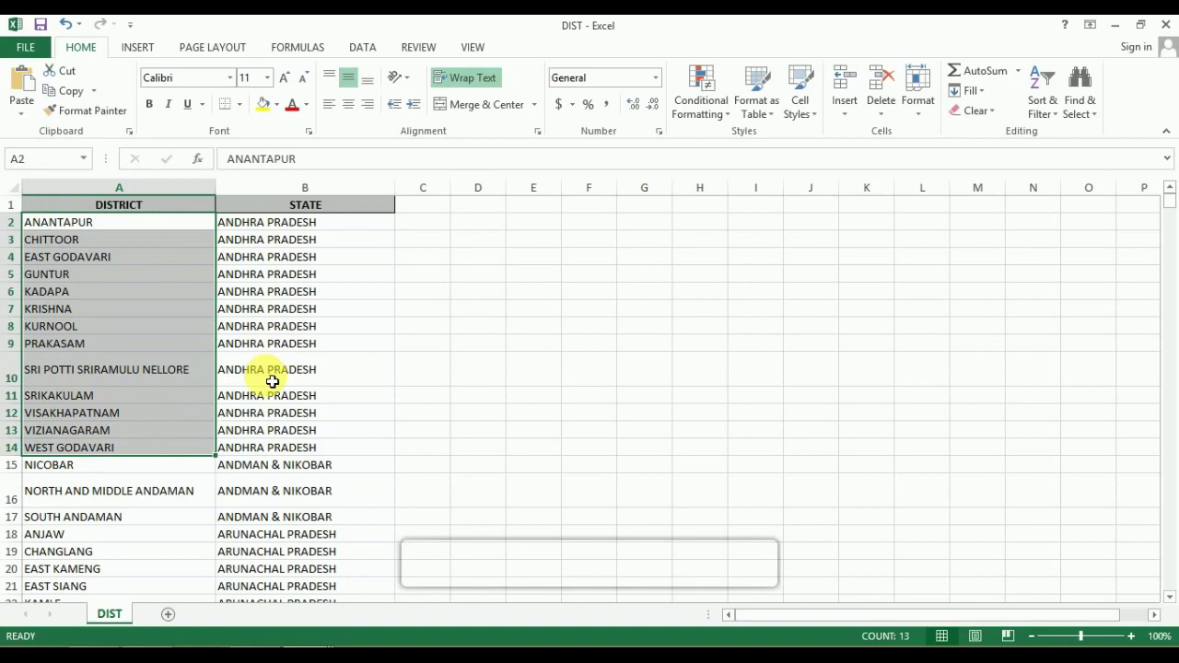
Examine which districts in the DIST workbook belong to Andman & Nikobar and to Arunachal Pradesh.
scroll(273, 381, "down", 1)
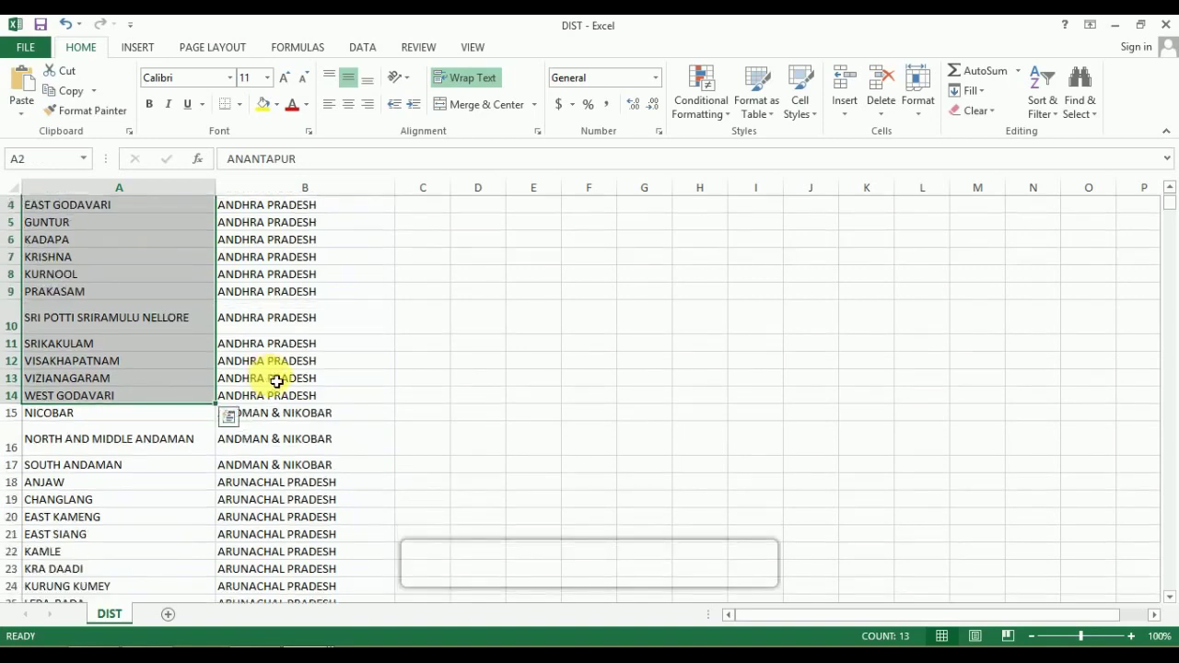
scroll(276, 381, "down", 3)
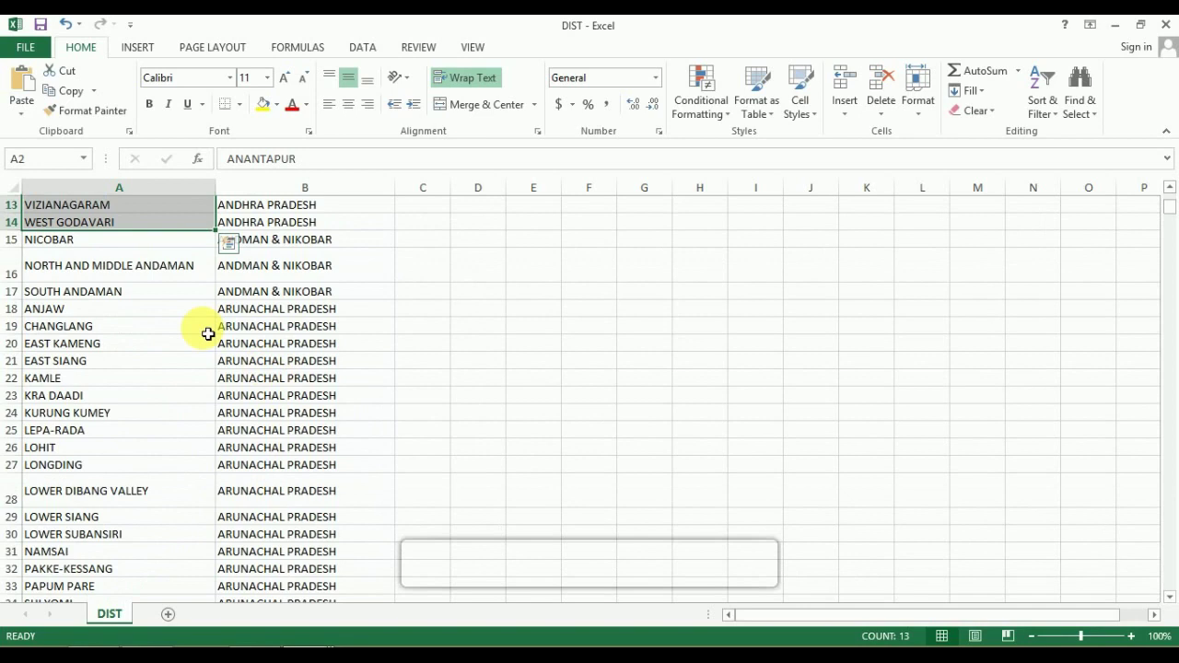
left_click(72, 239)
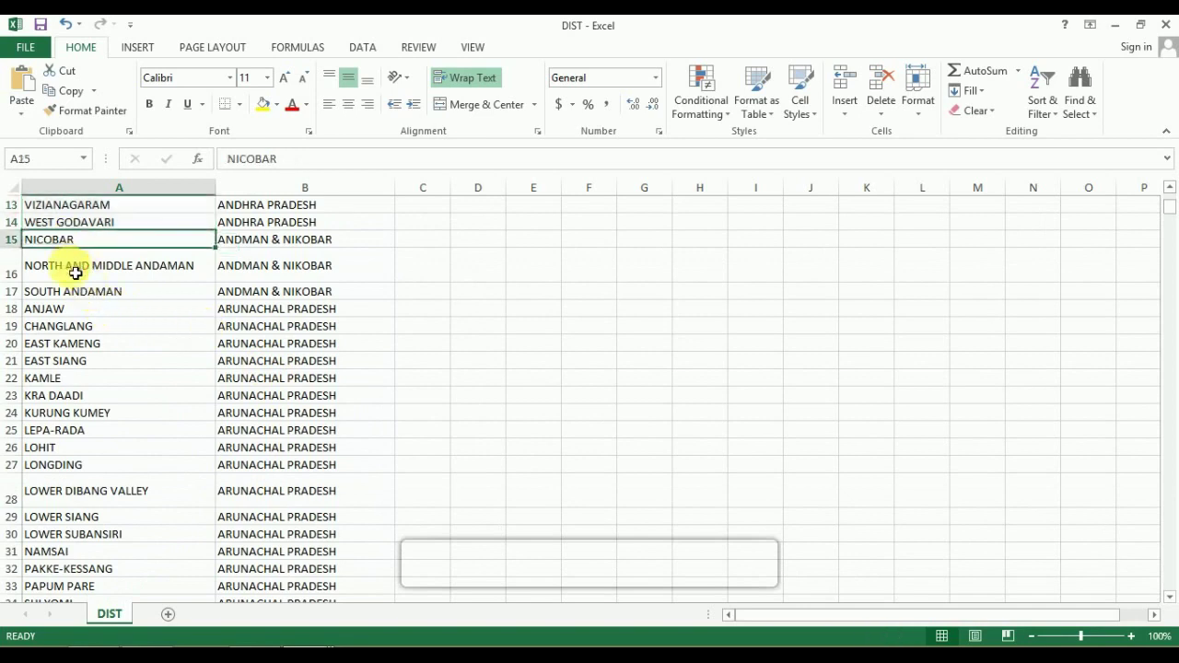
left_click(76, 274)
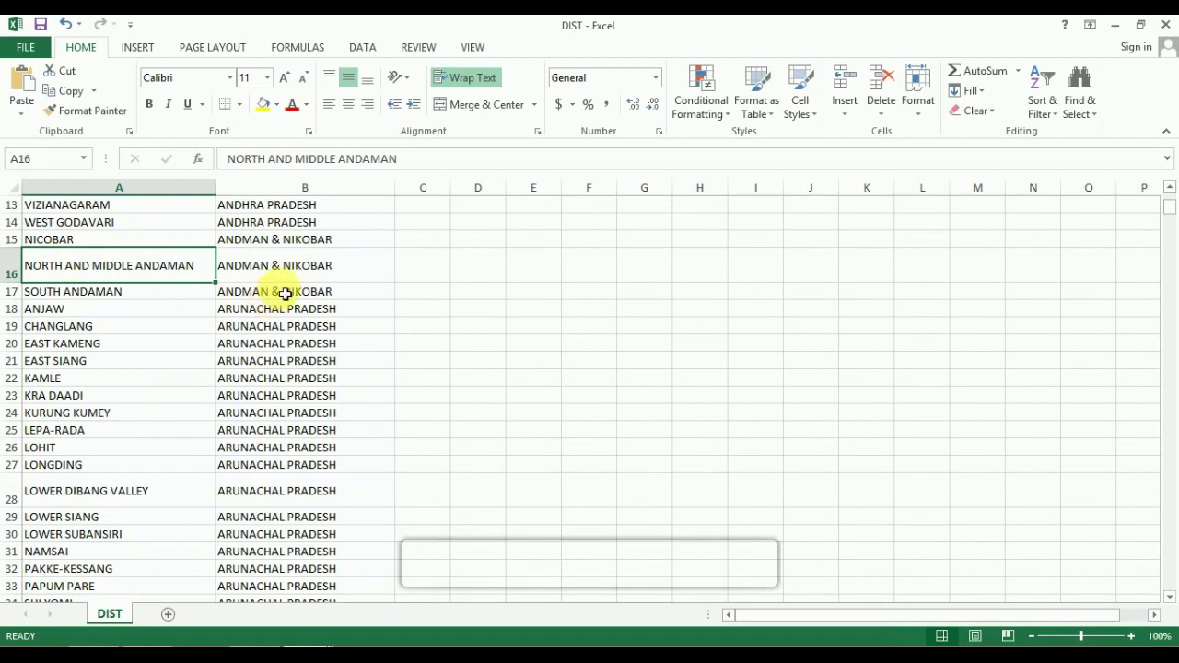
left_click_drag(79, 295, 77, 601)
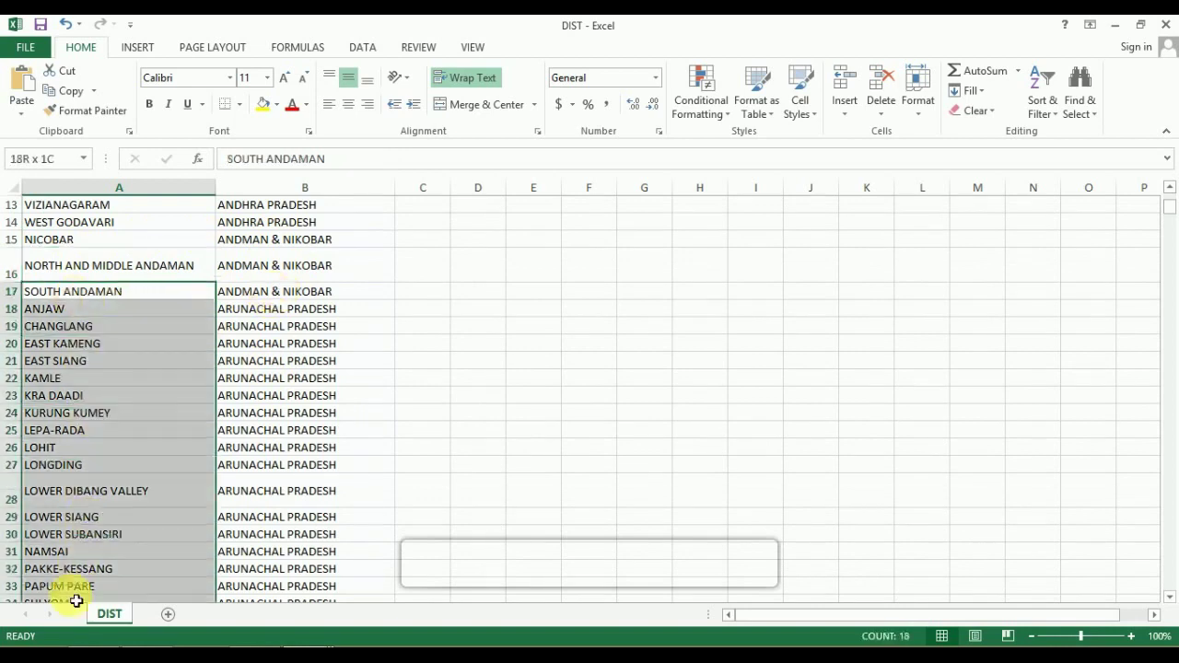
left_click_drag(250, 309, 265, 596)
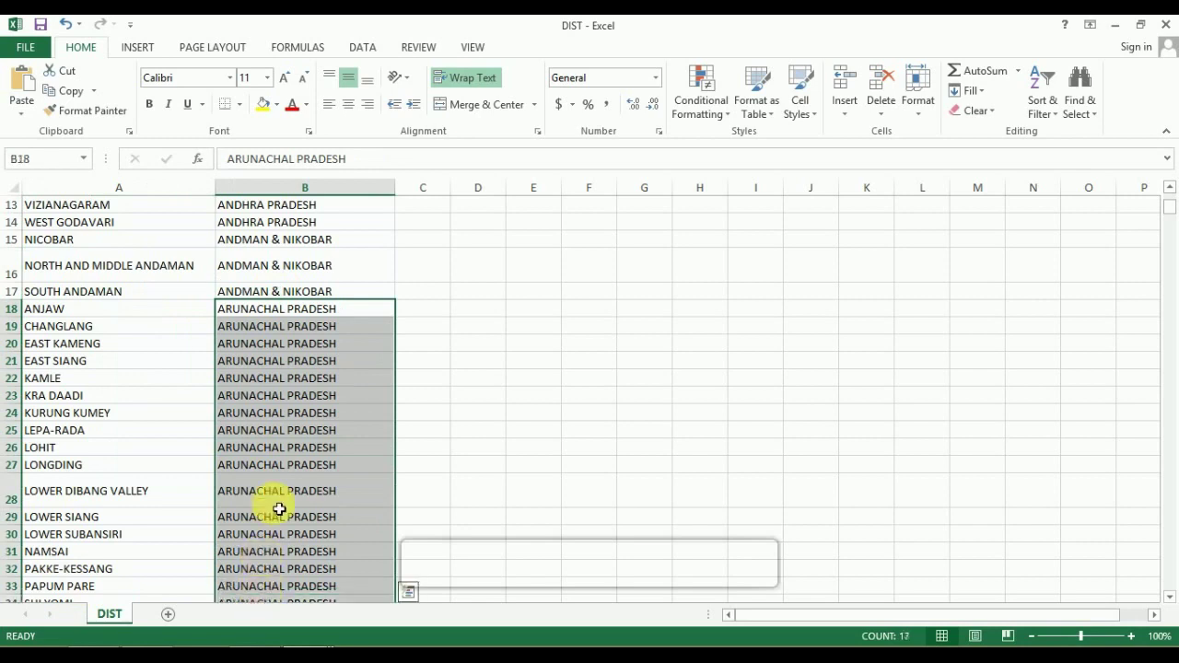
Switch to the TEH workbook and examine which tehsils in column A belong to the Ajmer and Jaipur districts in column B.
left_click(303, 643)
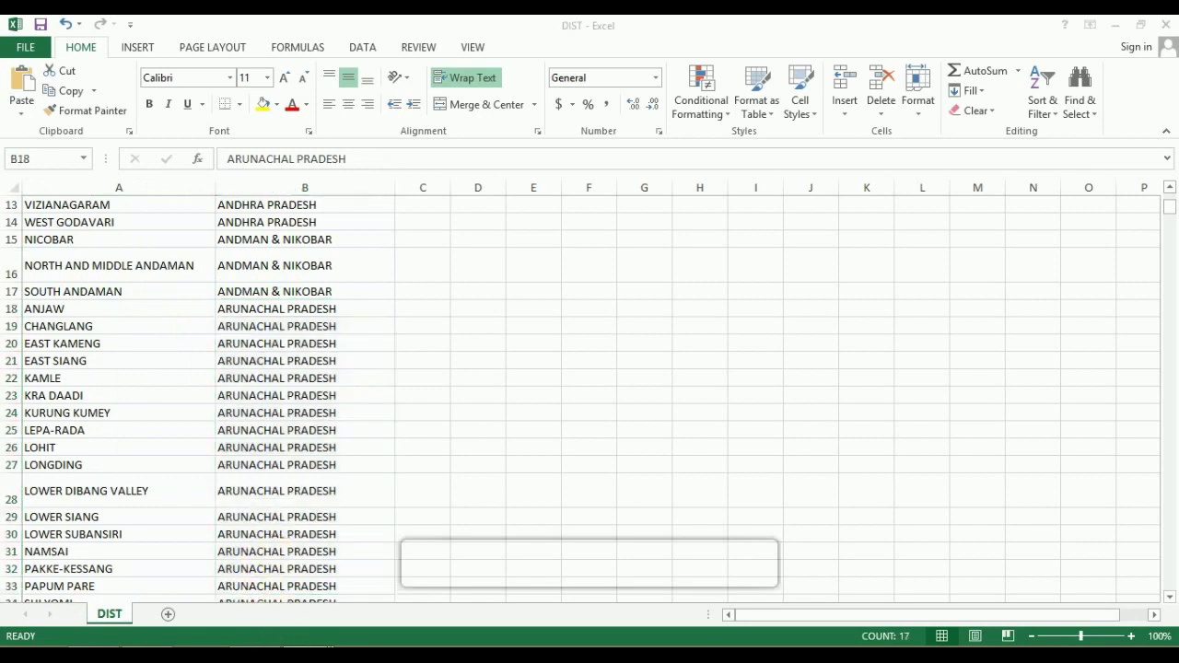
left_click(442, 594)
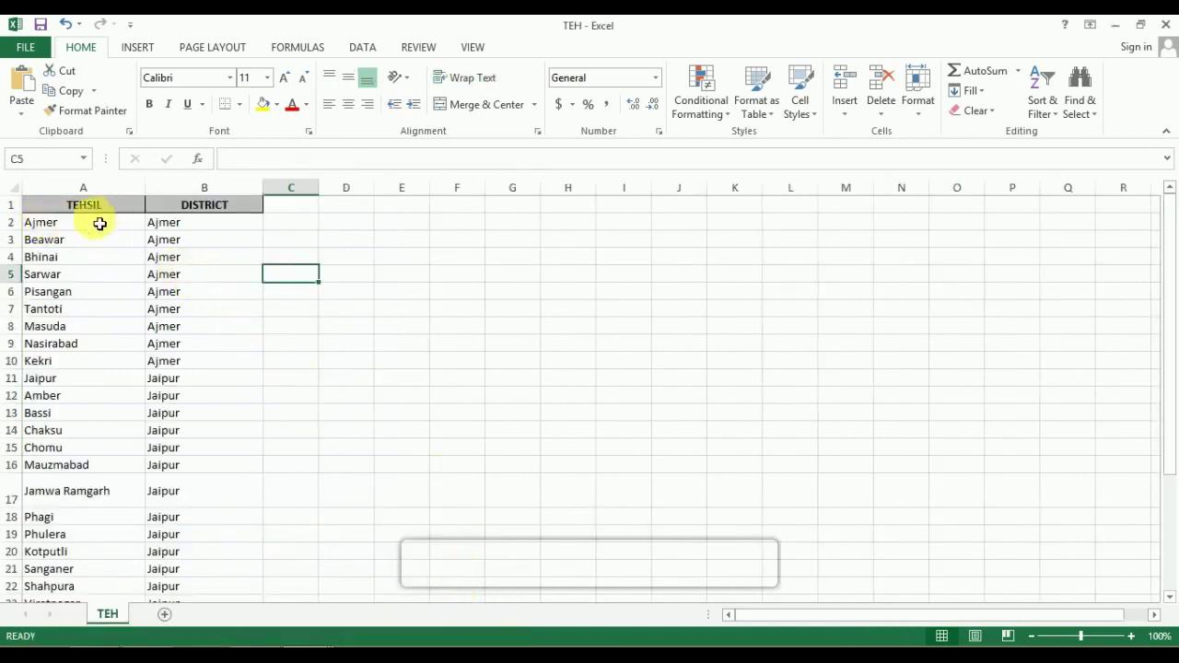
left_click_drag(79, 228, 79, 375)
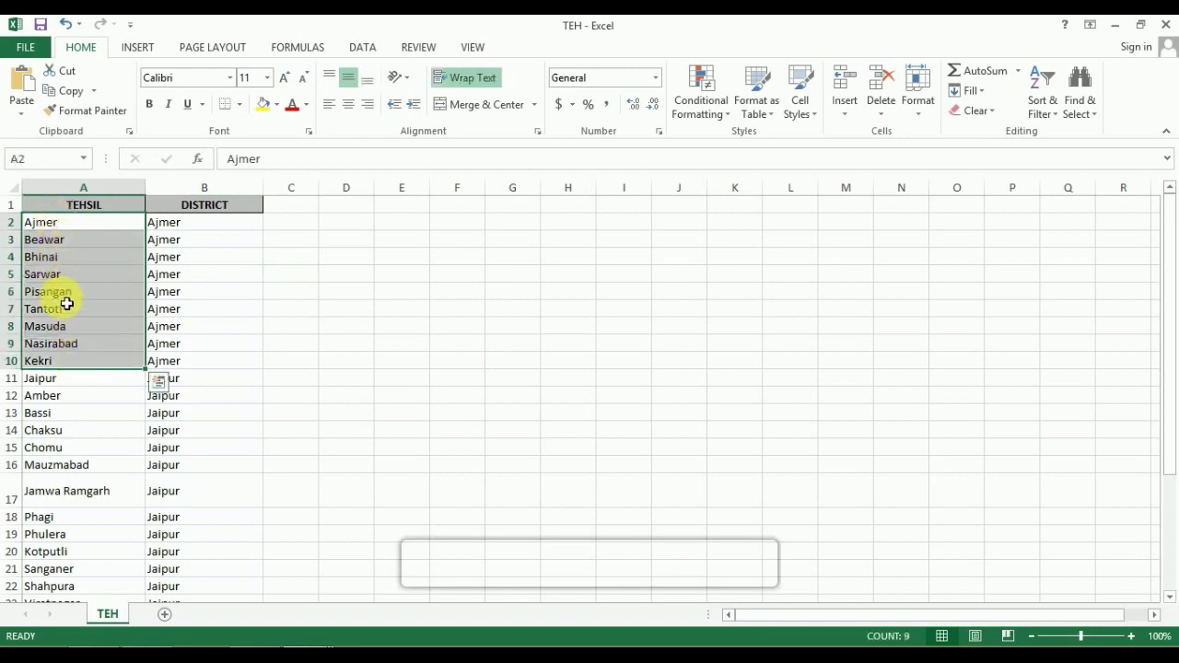
left_click_drag(173, 231, 198, 368)
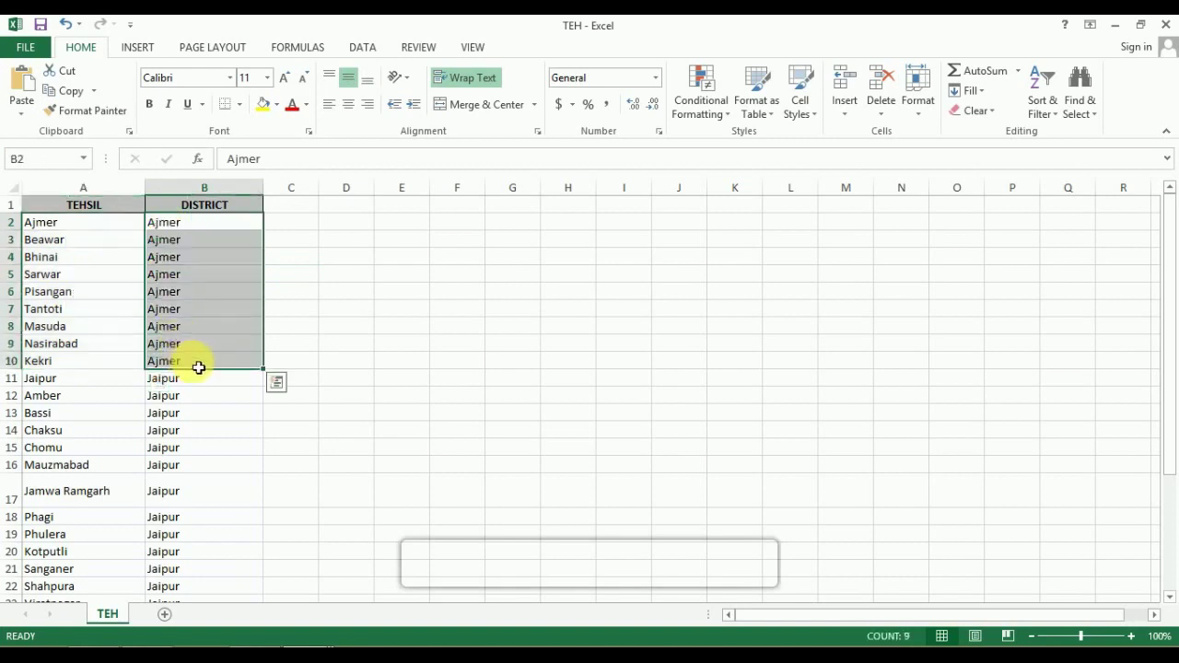
left_click(53, 381)
left_click_drag(53, 381, 70, 489)
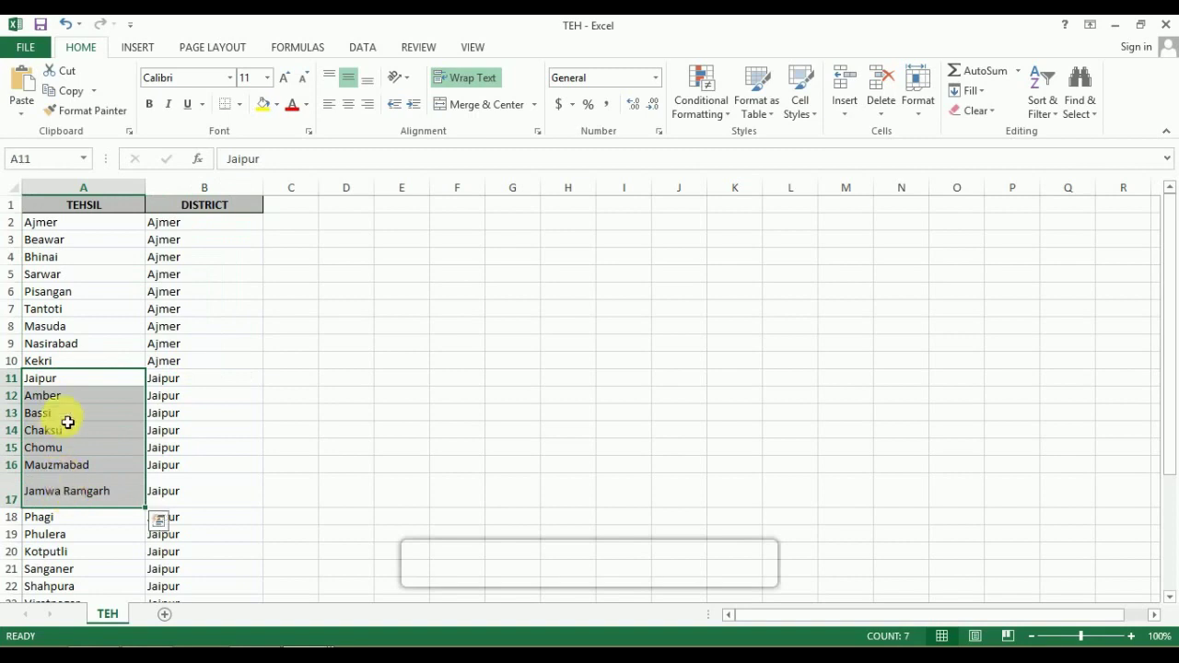
left_click_drag(174, 378, 180, 496)
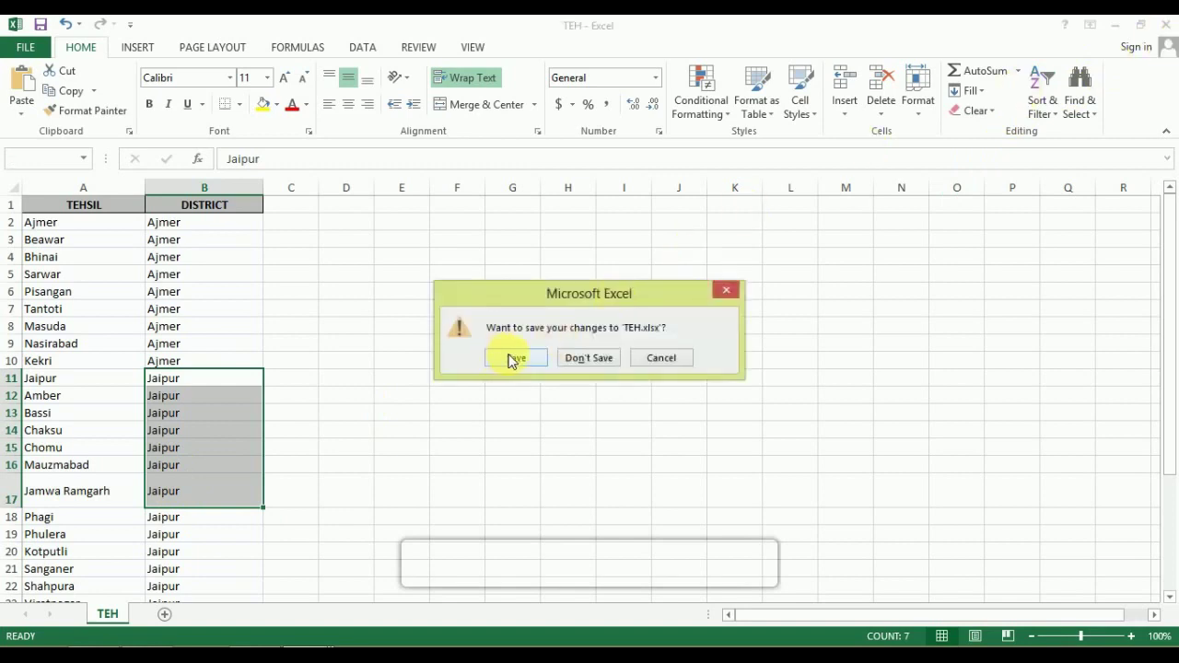
Close the TEH, DIST and STATE workbooks without saving their changes.
left_click(593, 359)
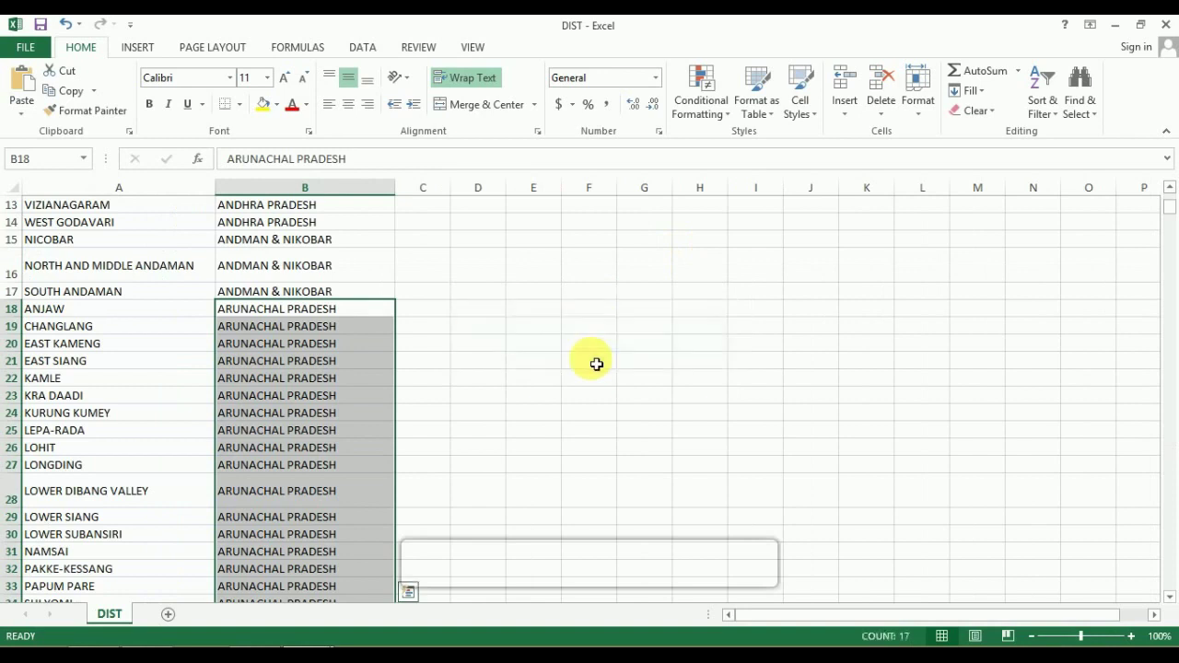
left_click(1164, 25)
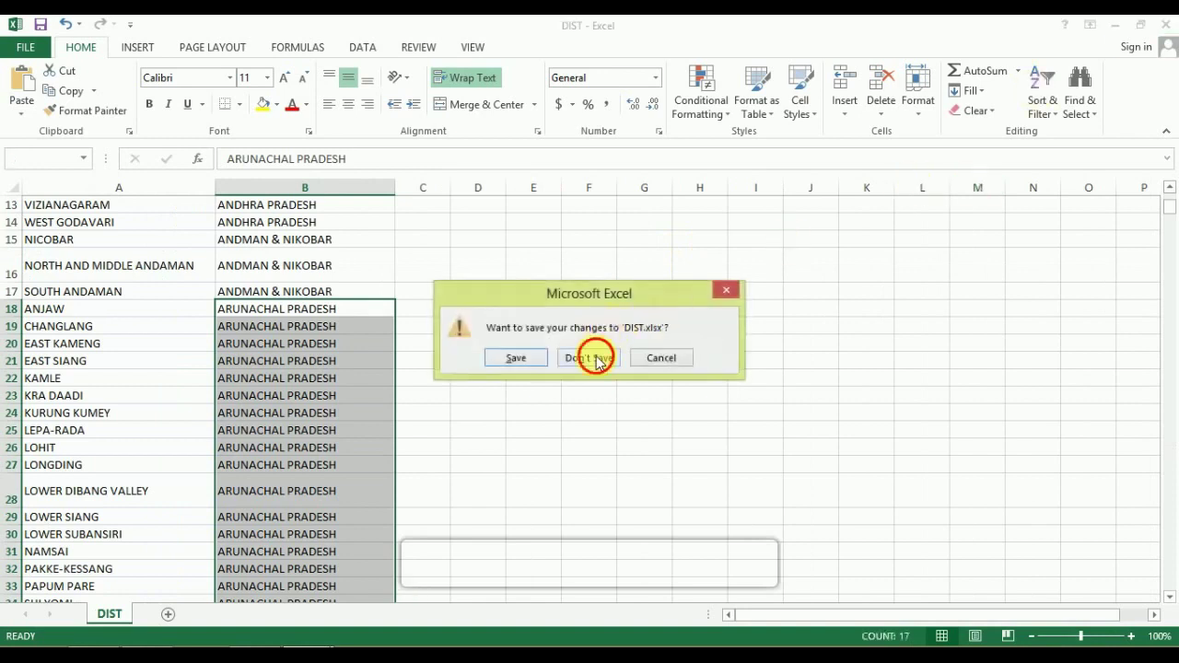
left_click(593, 359)
left_click(1165, 25)
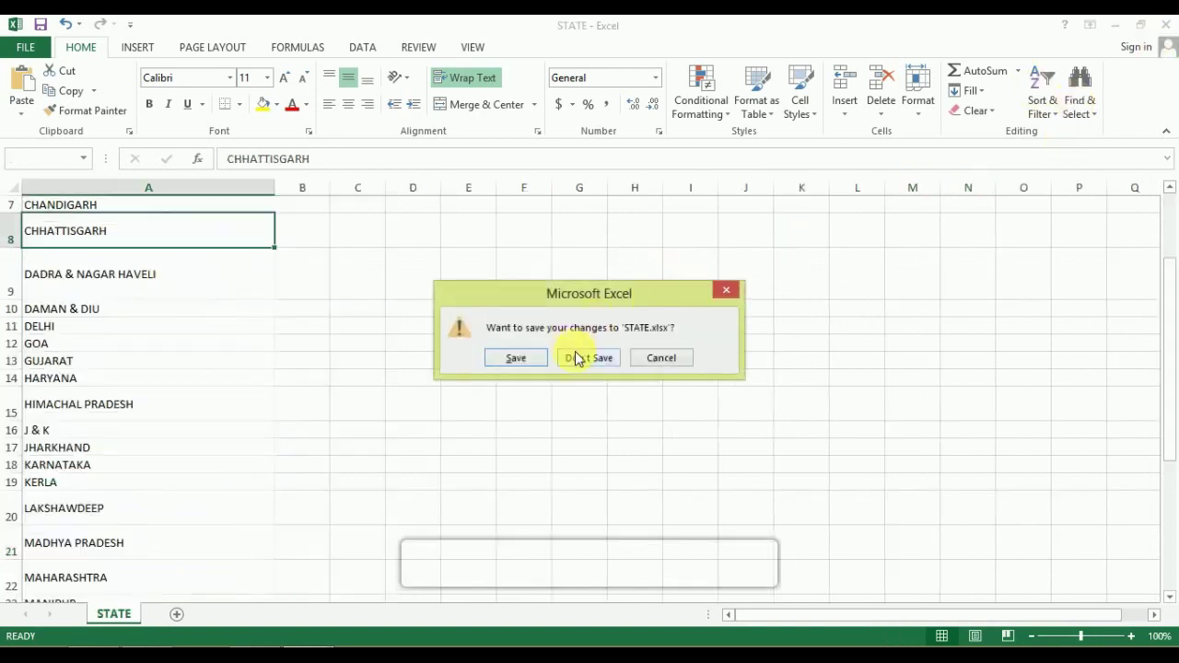
left_click(578, 358)
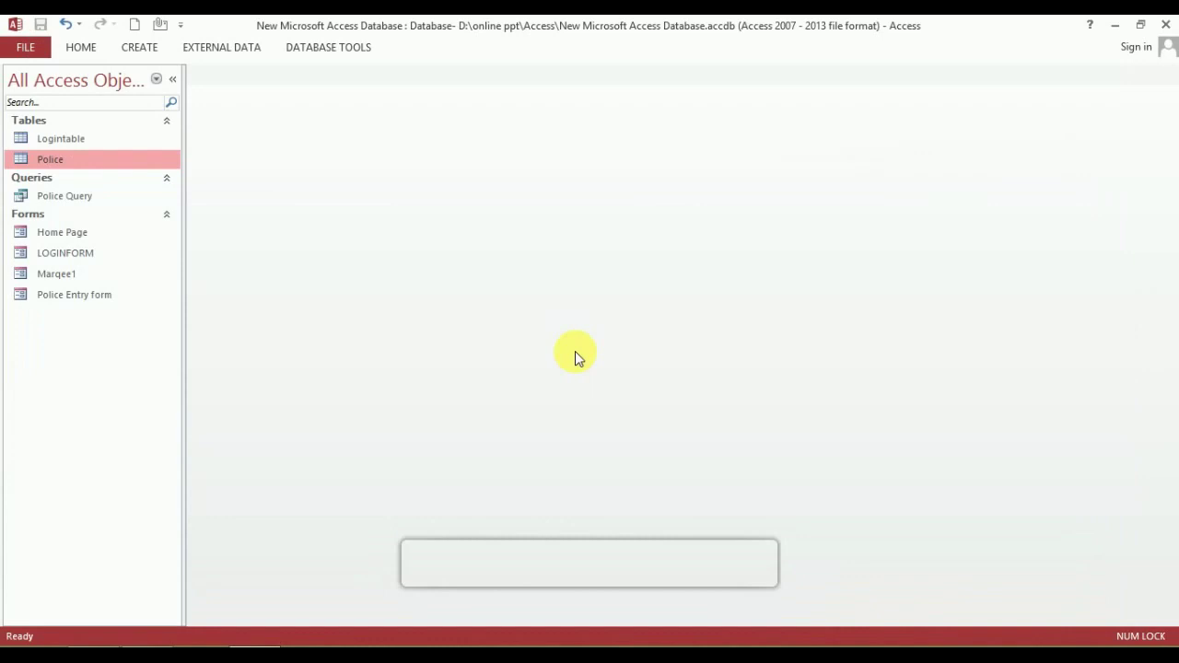
Start an Excel import of STATE.xlsx from D:\online ppt\Access into a new table of the current database.
left_click(58, 143)
left_click(57, 159)
left_click(193, 49)
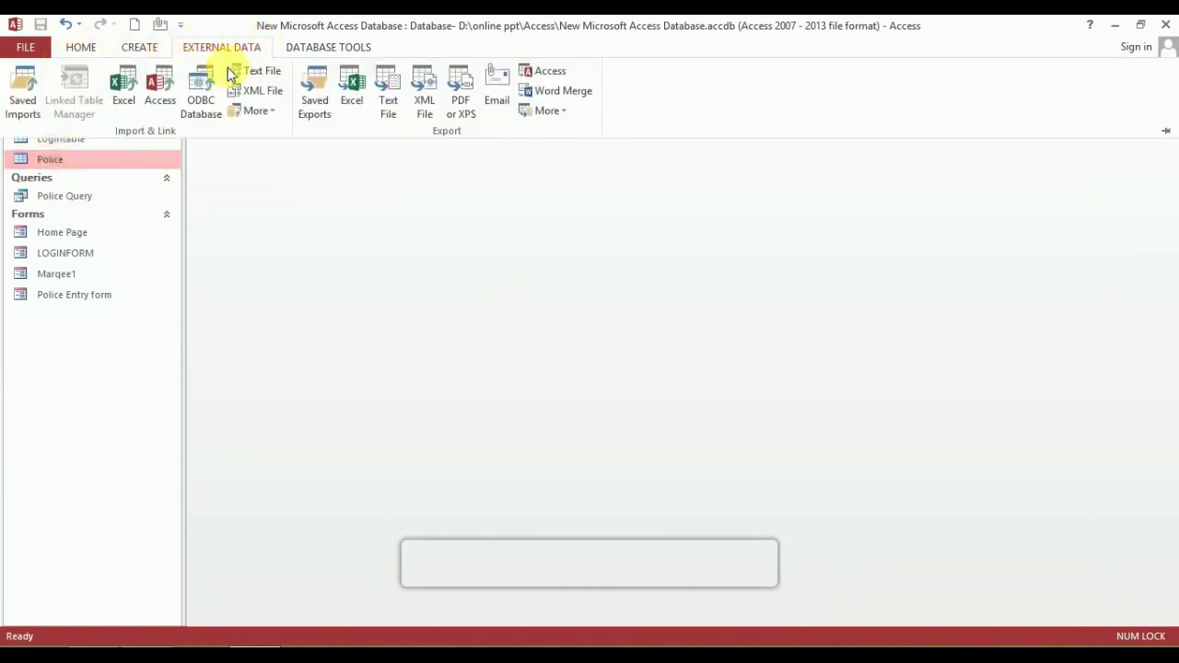
left_click(126, 93)
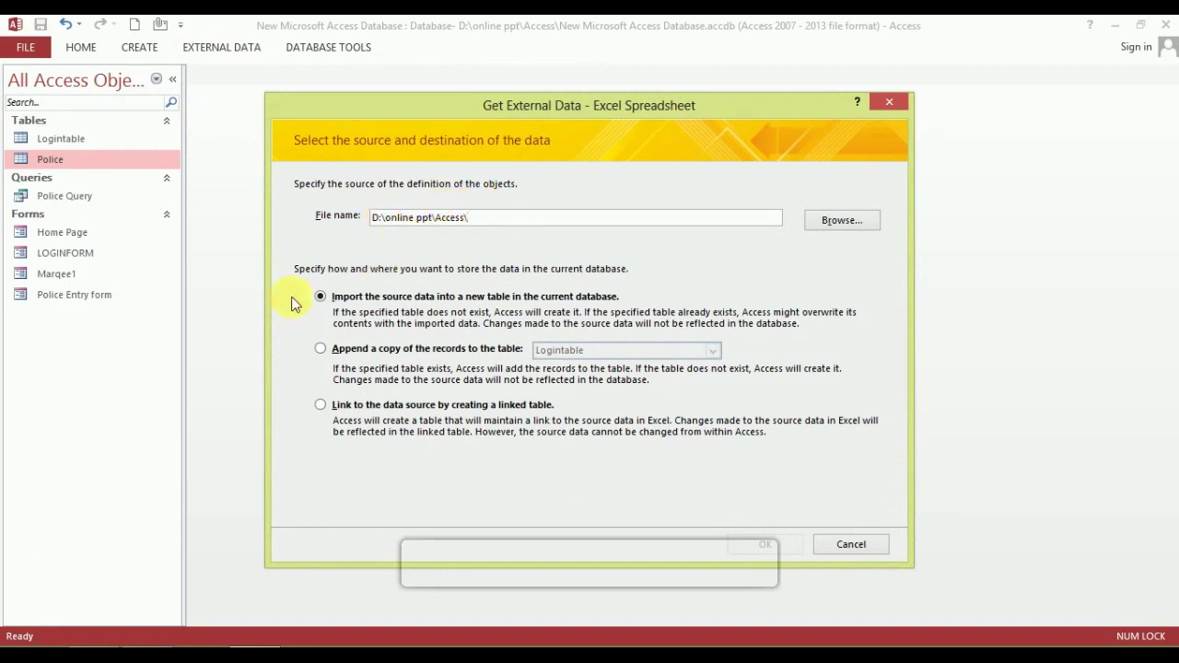
left_click(840, 225)
left_click(839, 225)
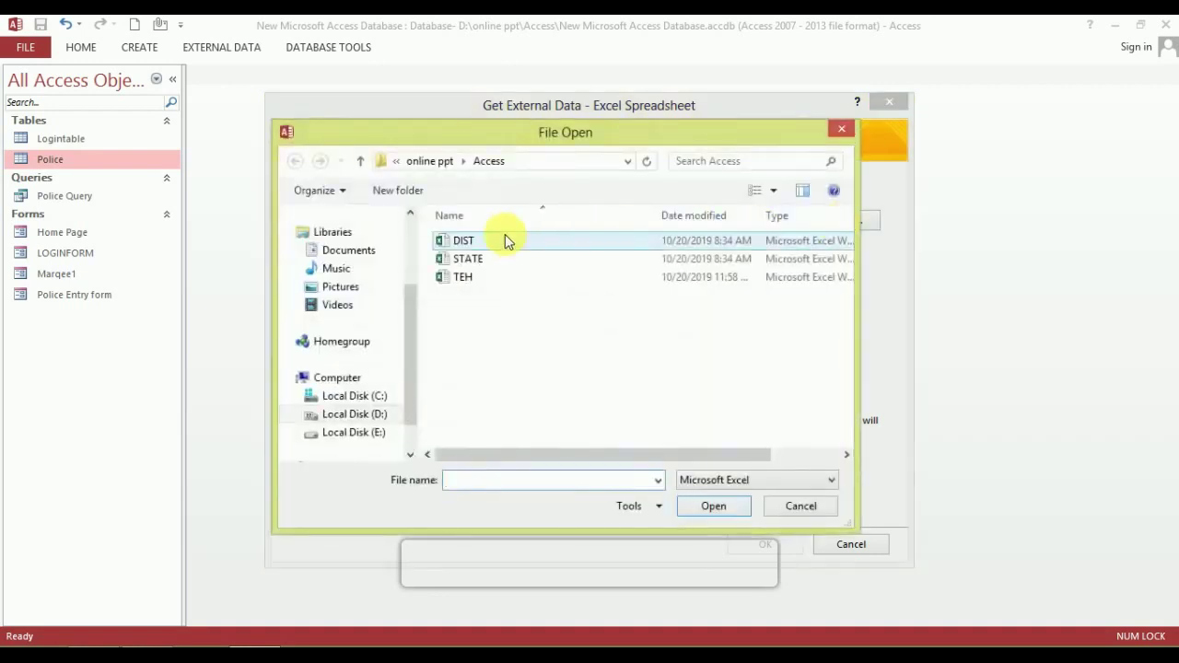
left_click(483, 264)
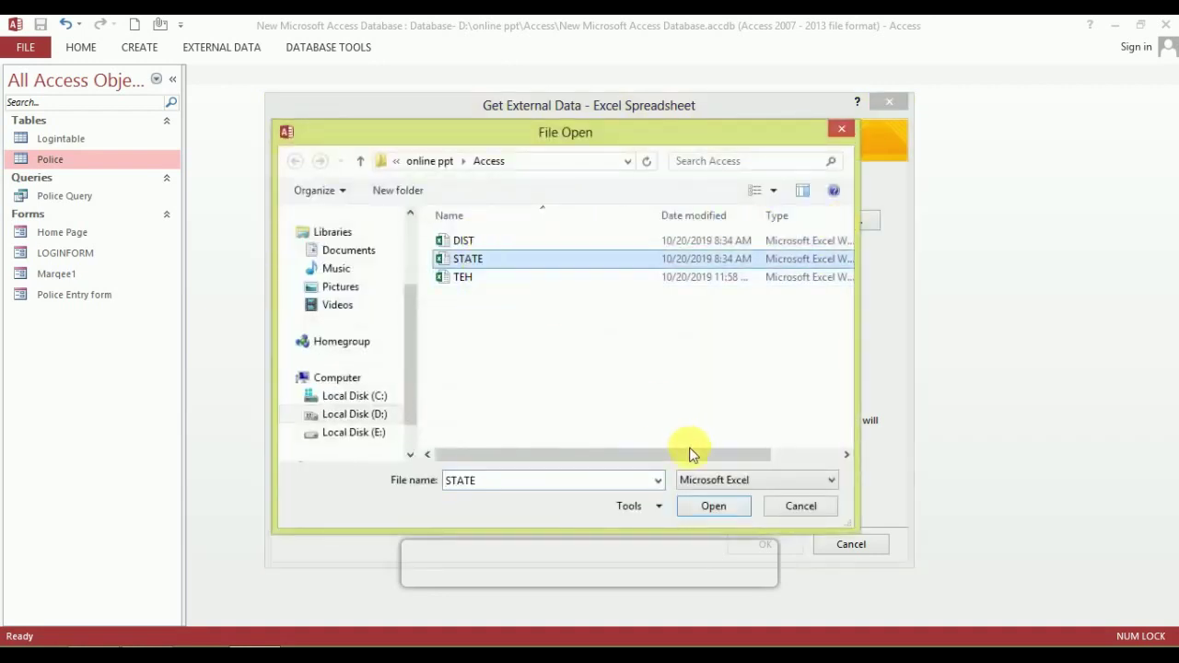
left_click(706, 507)
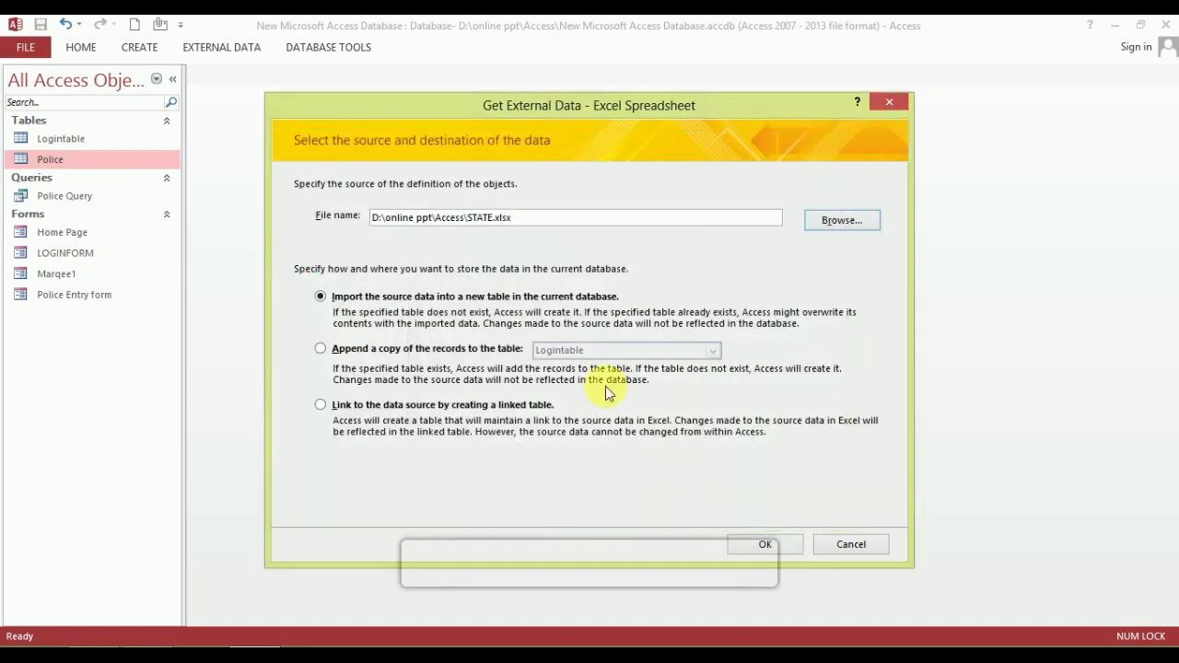
left_click(792, 544)
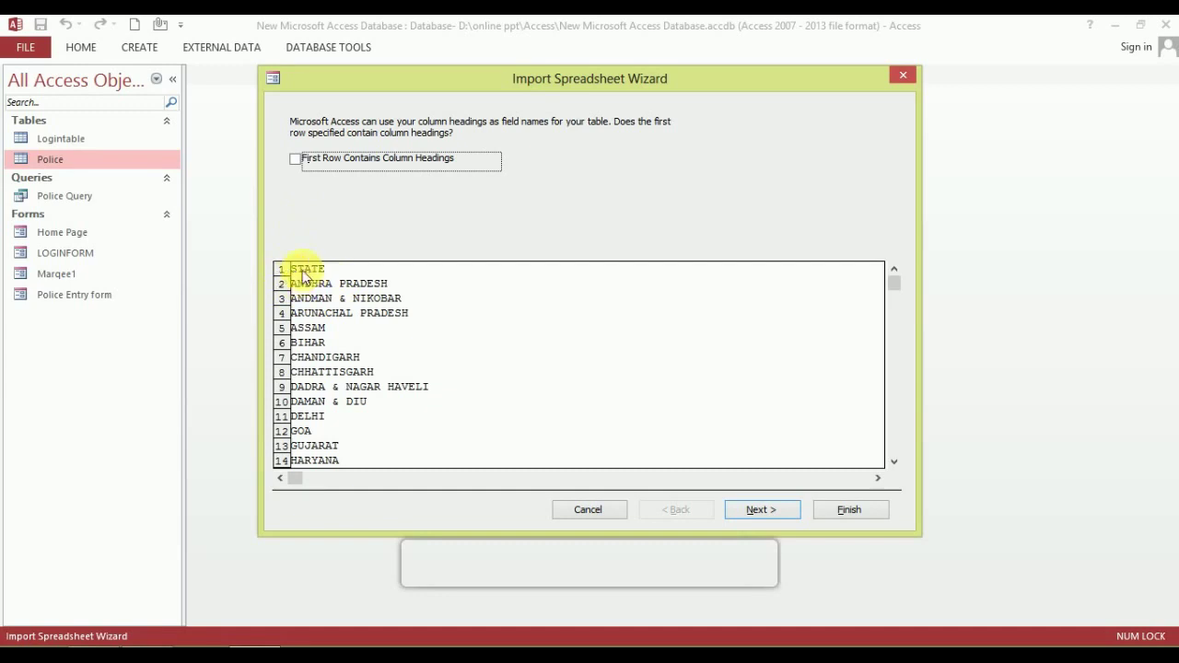
Import the sheet with its first row as column headings and STATE as the chosen primary key into a table named STATE.
left_click(295, 161)
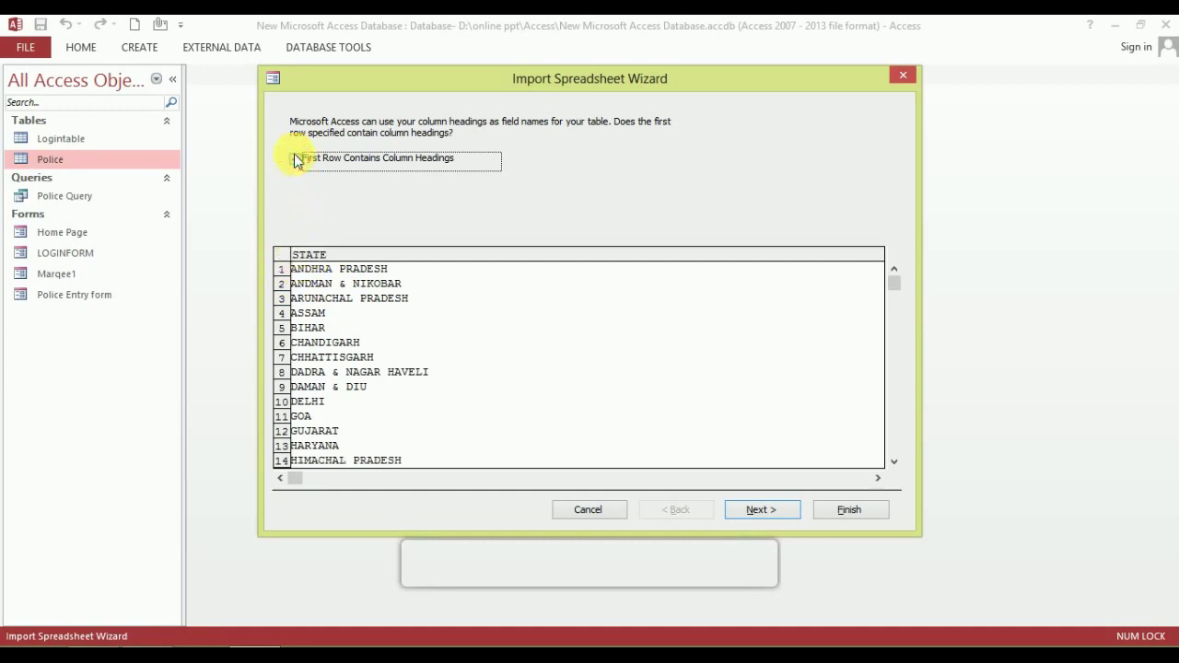
left_click(757, 509)
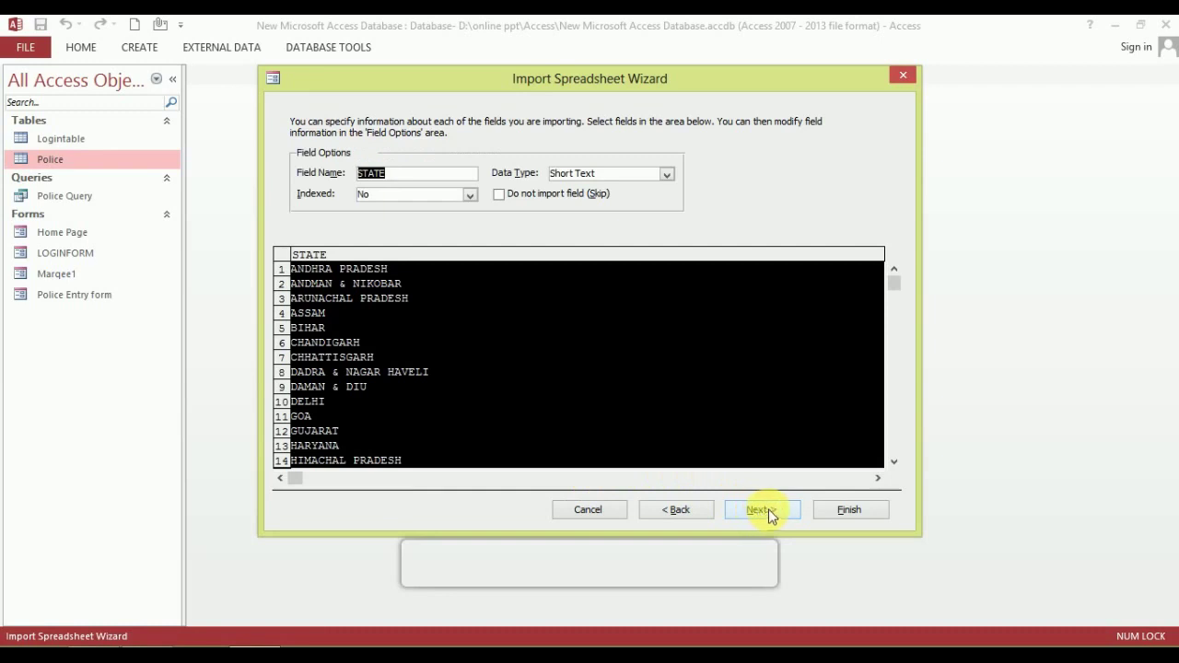
left_click(768, 509)
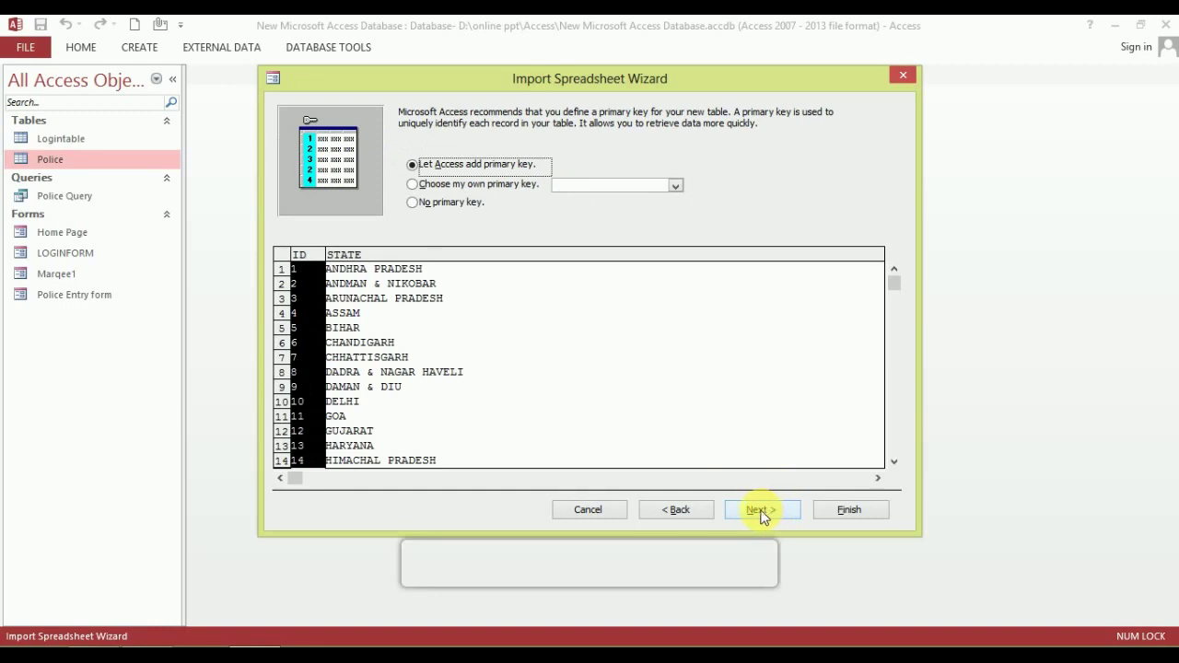
left_click(412, 184)
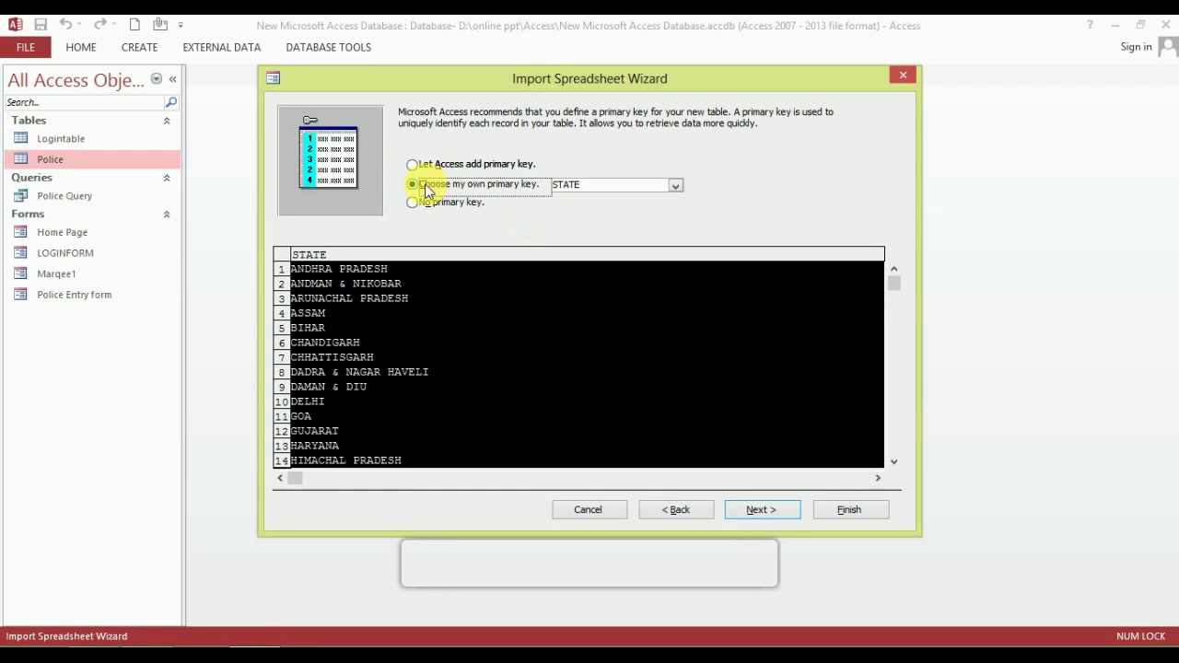
left_click(744, 507)
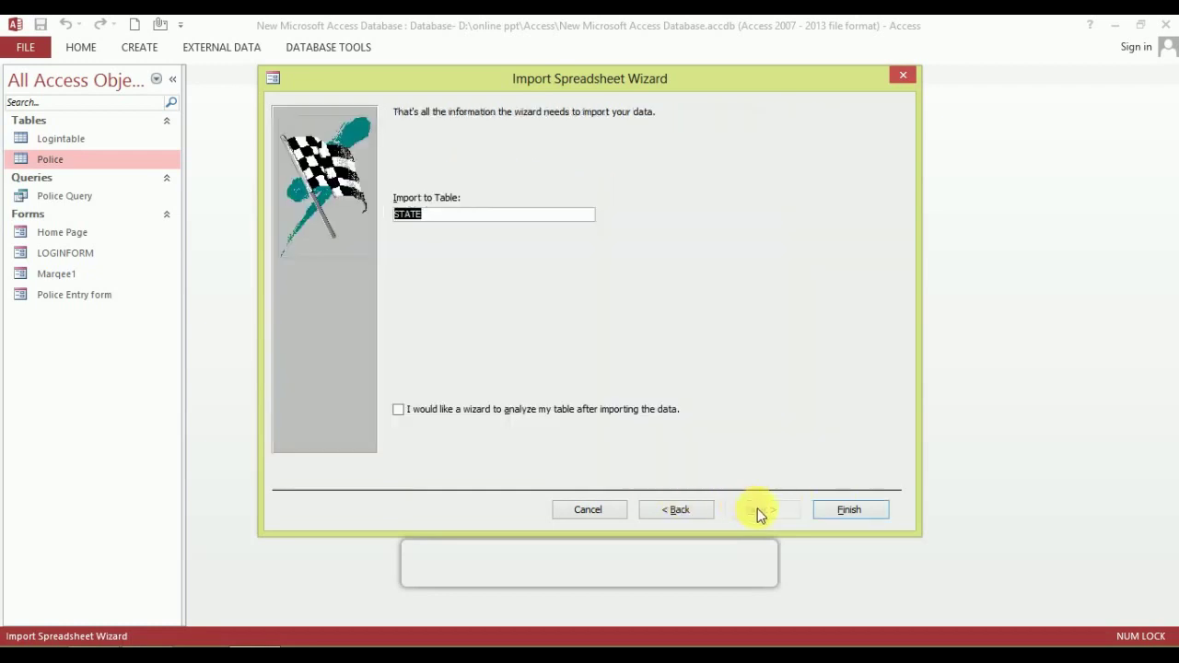
left_click(855, 512)
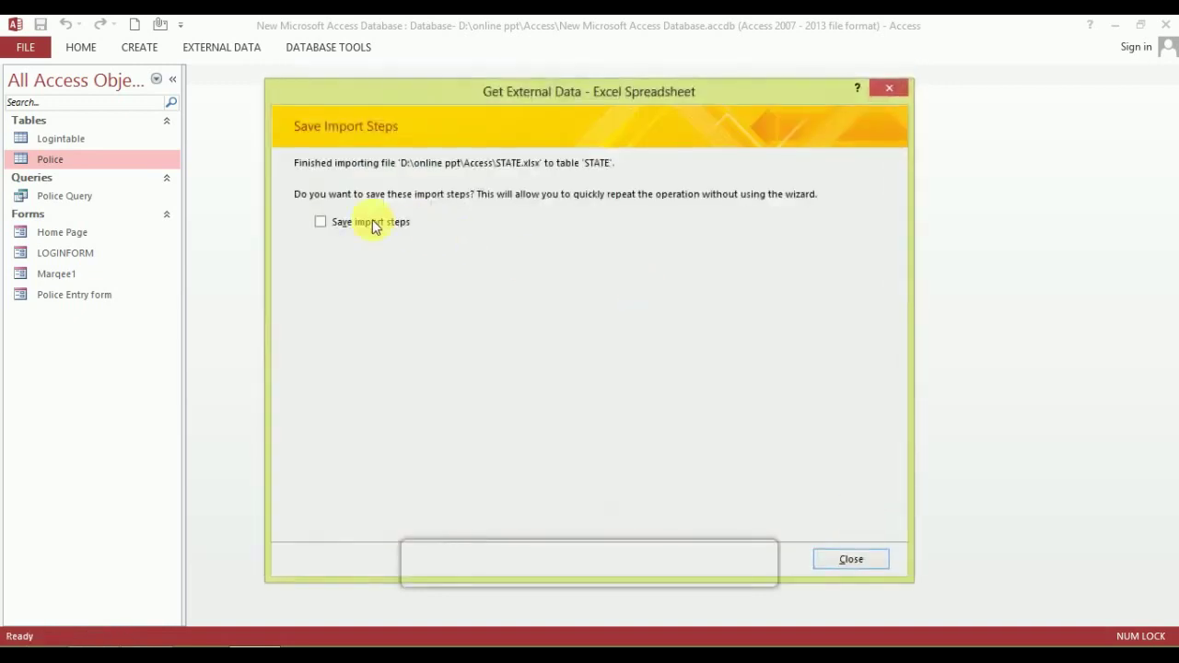
Try to save the import steps as Import-STATE, and leave the import dialog.
left_click(348, 224)
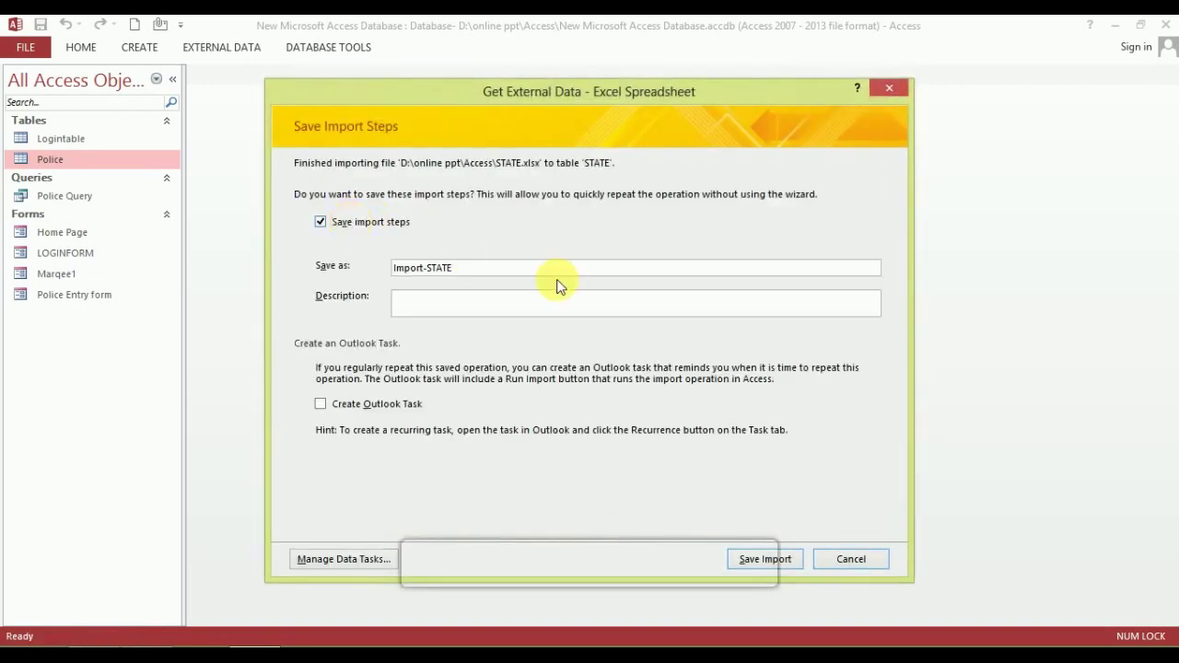
left_click(798, 555)
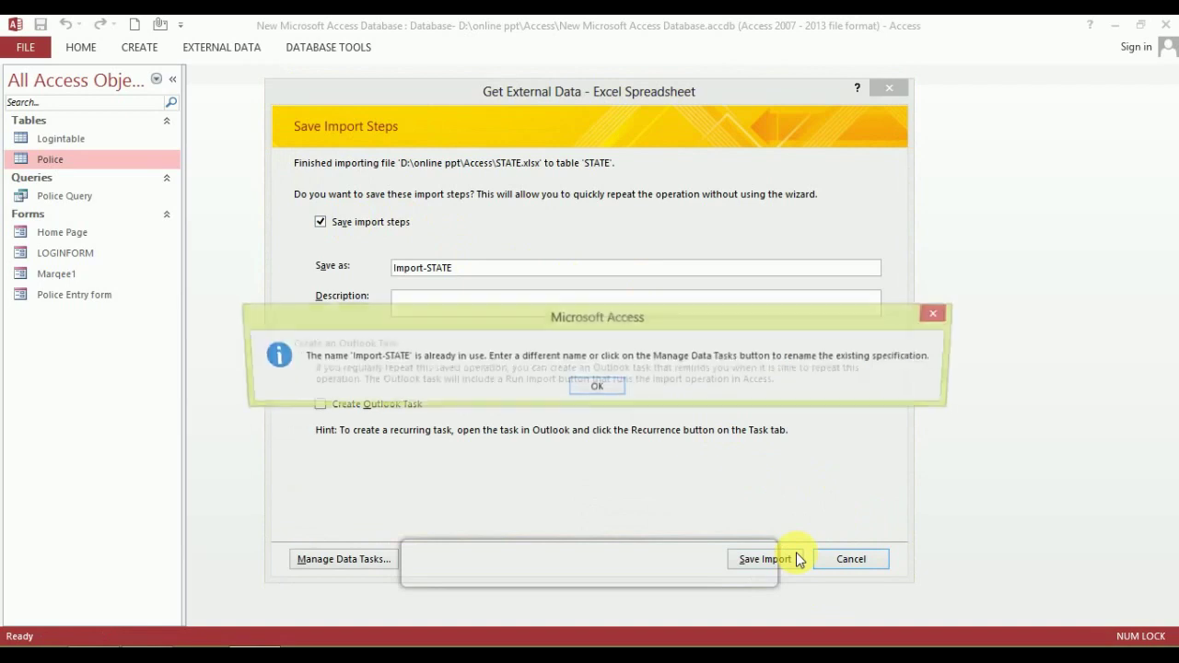
left_click(594, 388)
left_click(842, 556)
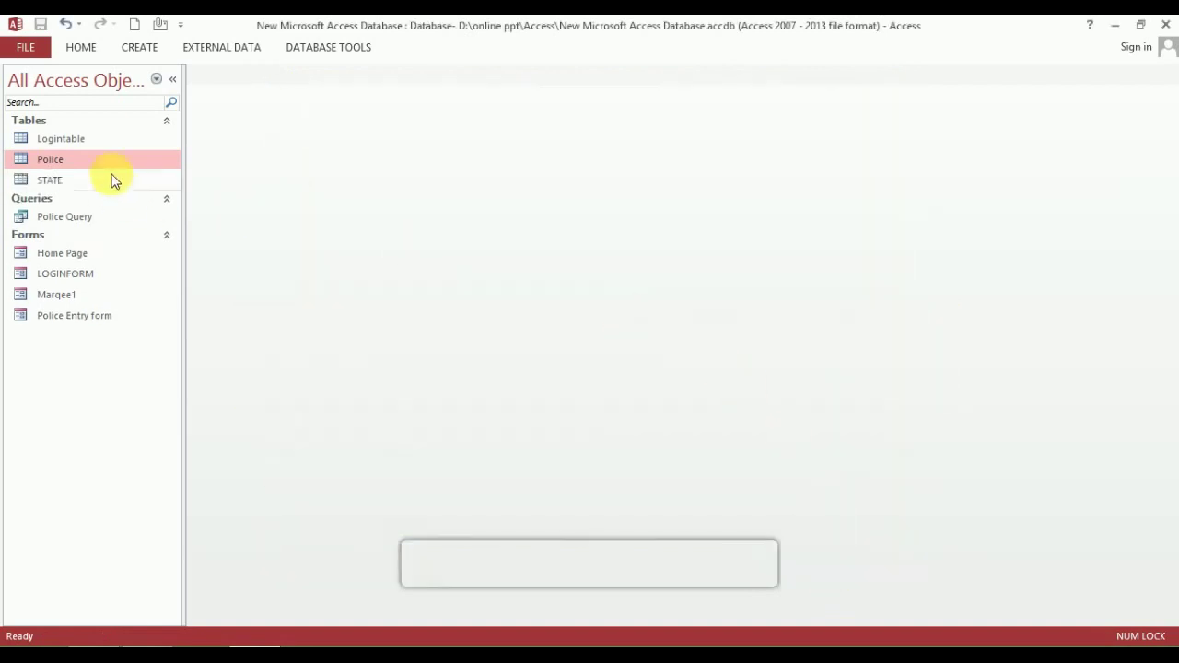
Open the imported STATE table to check its list of state names, and close it.
left_click(71, 177)
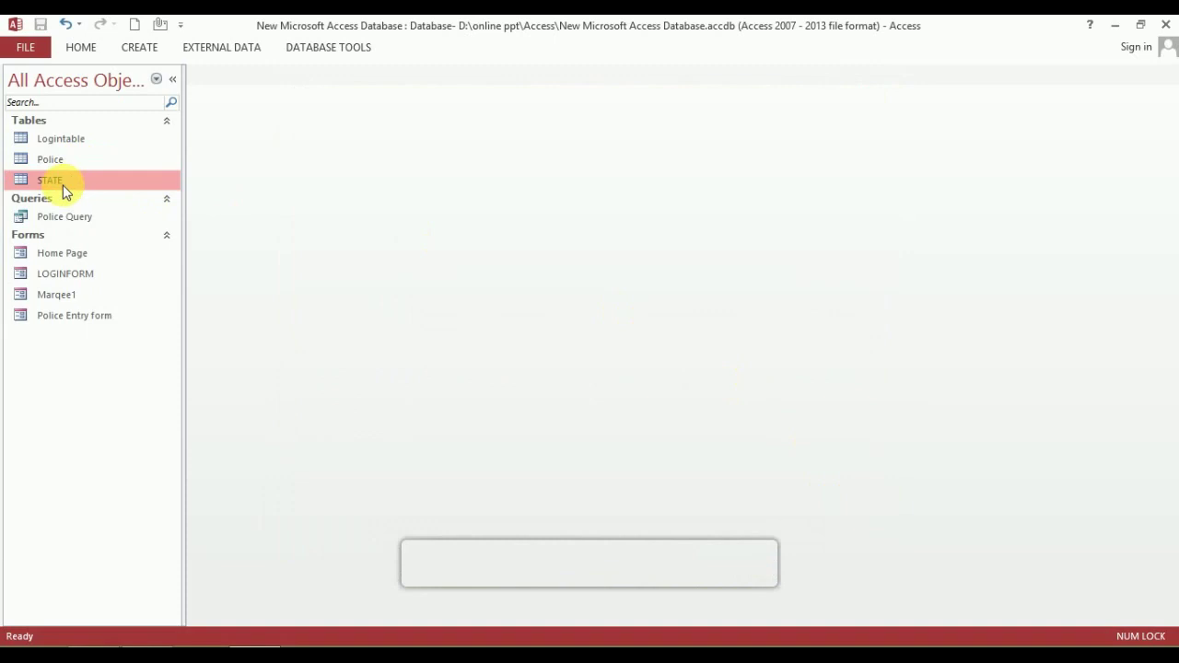
right_click(60, 181)
double_click(40, 183)
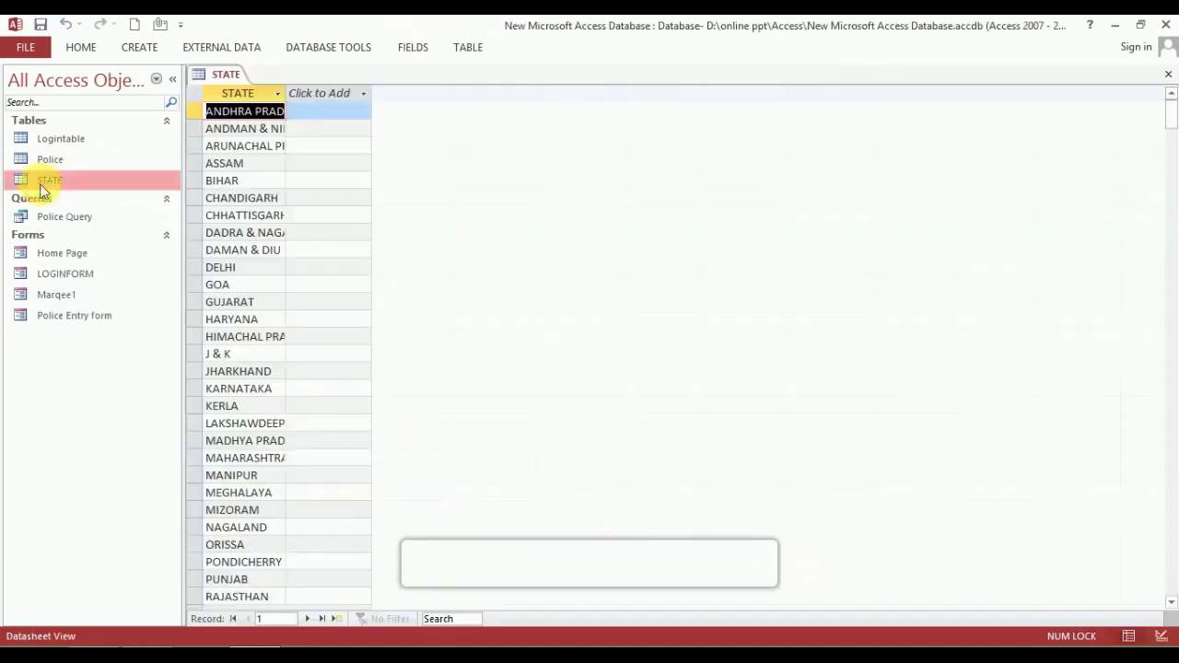
right_click(225, 74)
left_click(259, 107)
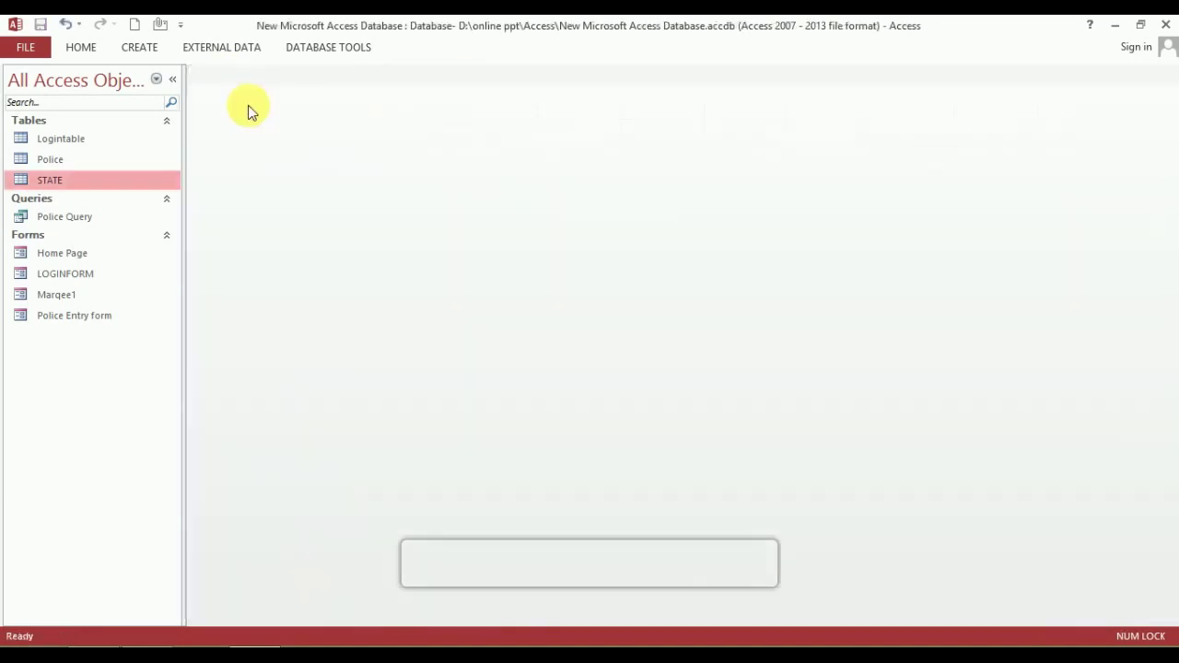
Start an Excel import of DIST.xlsx from D:\online ppt\Access into a new table of the current database.
left_click(148, 52)
left_click(221, 46)
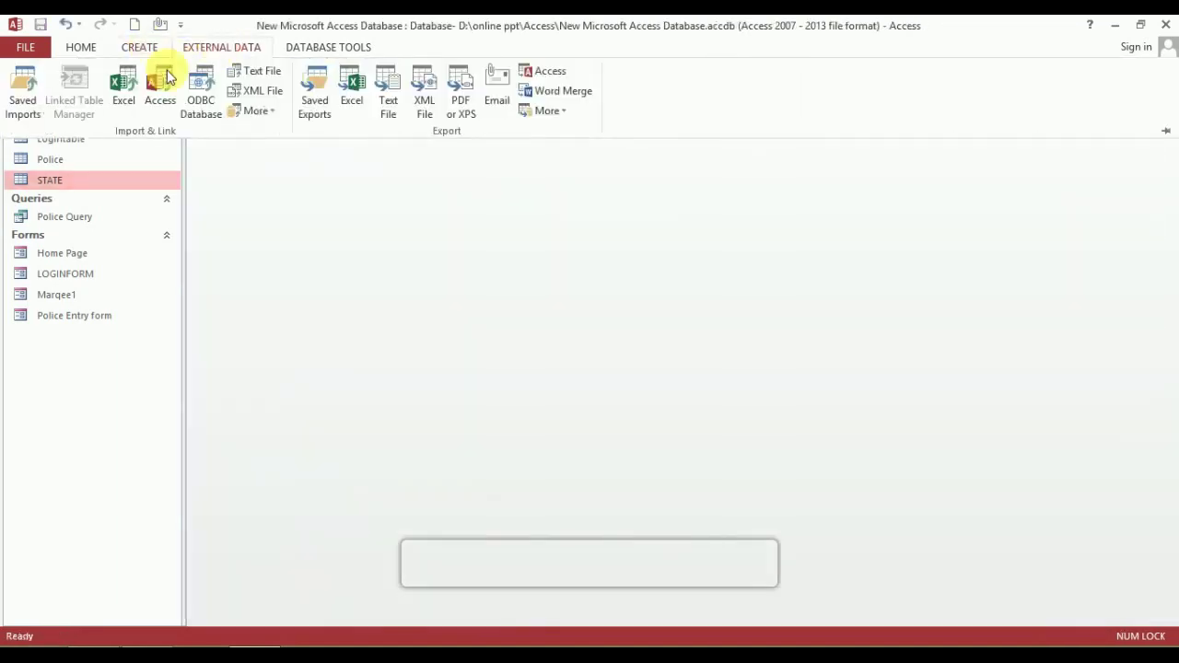
left_click(125, 81)
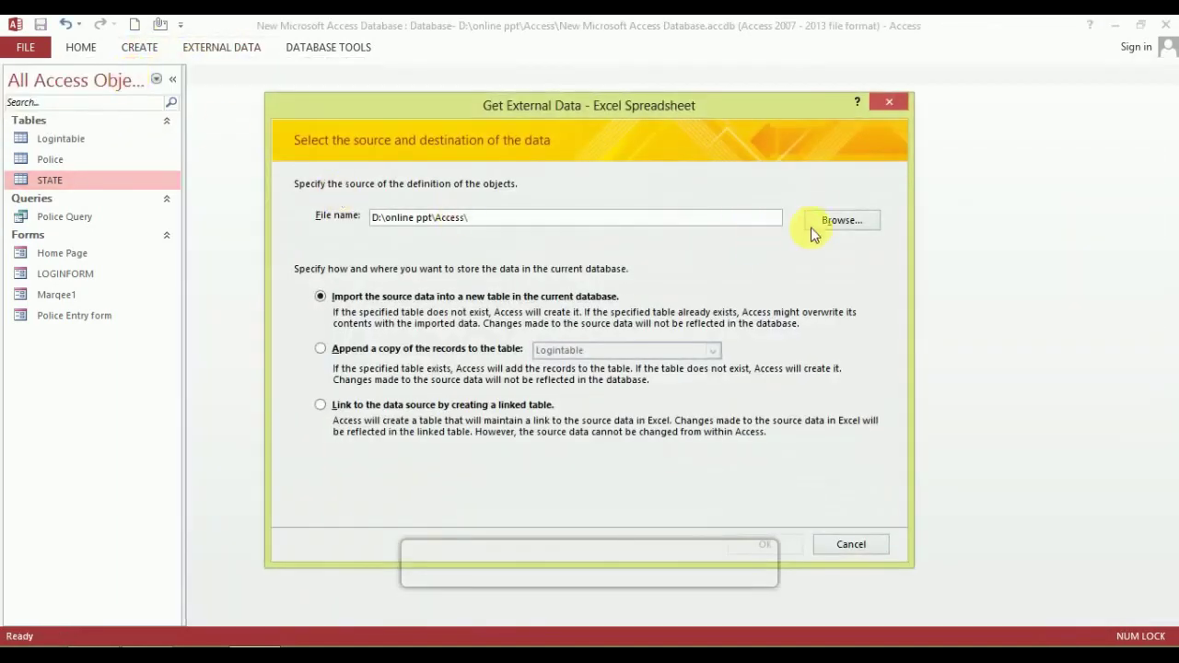
left_click(814, 223)
left_click(471, 244)
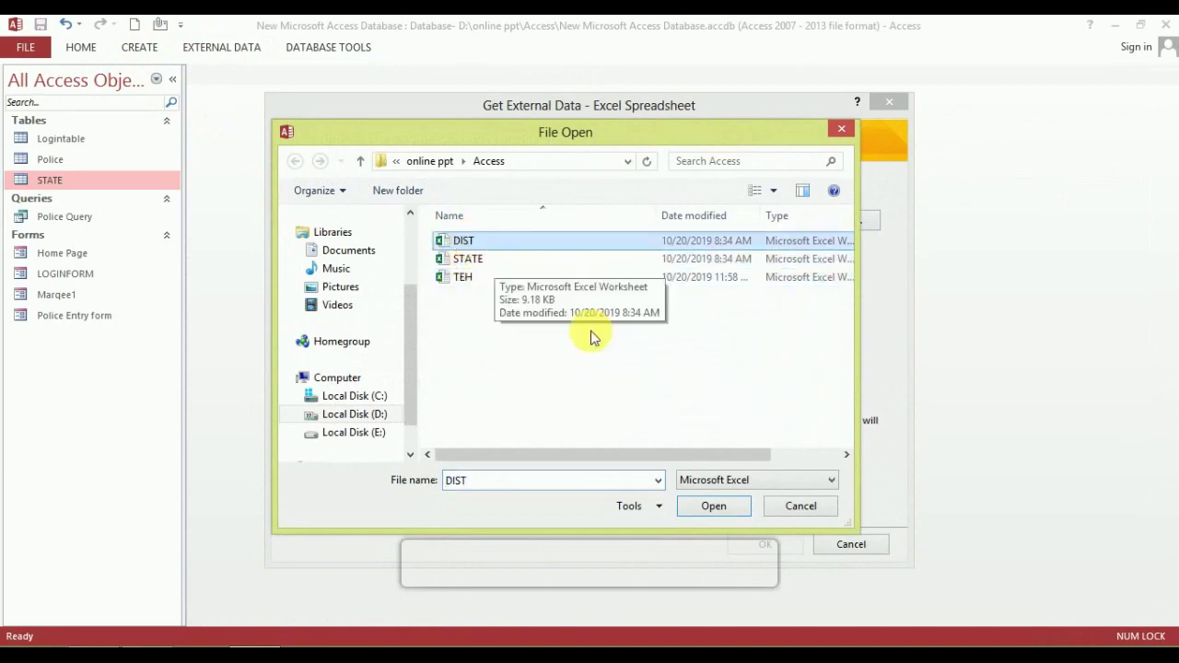
left_click(710, 506)
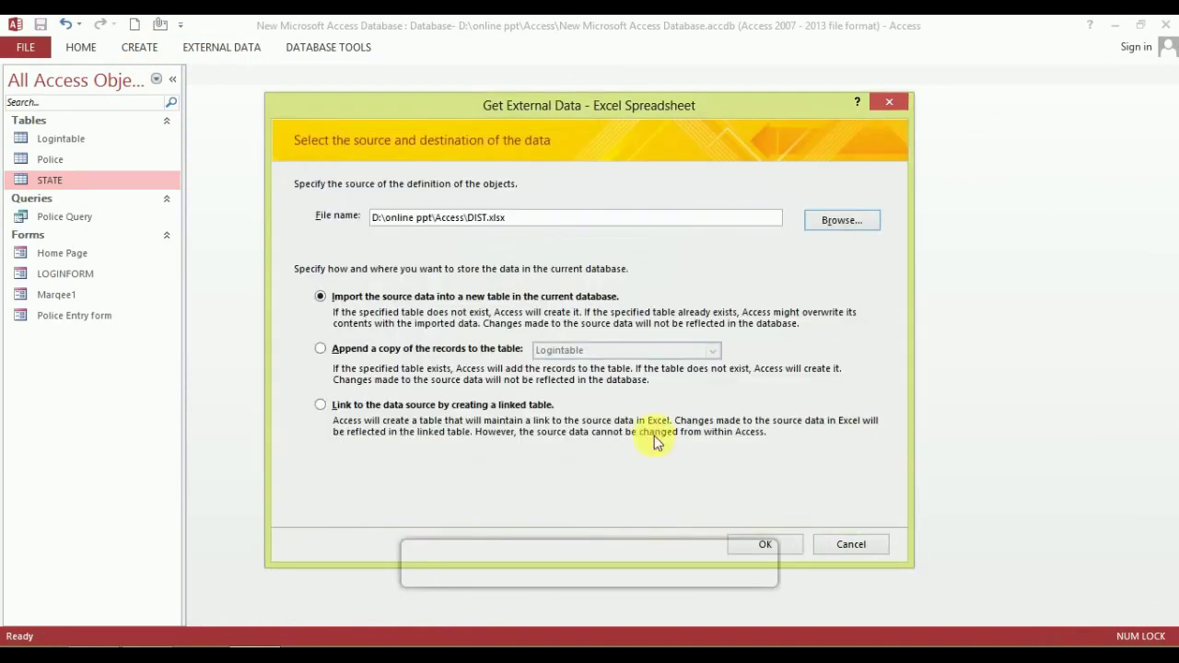
left_click(764, 544)
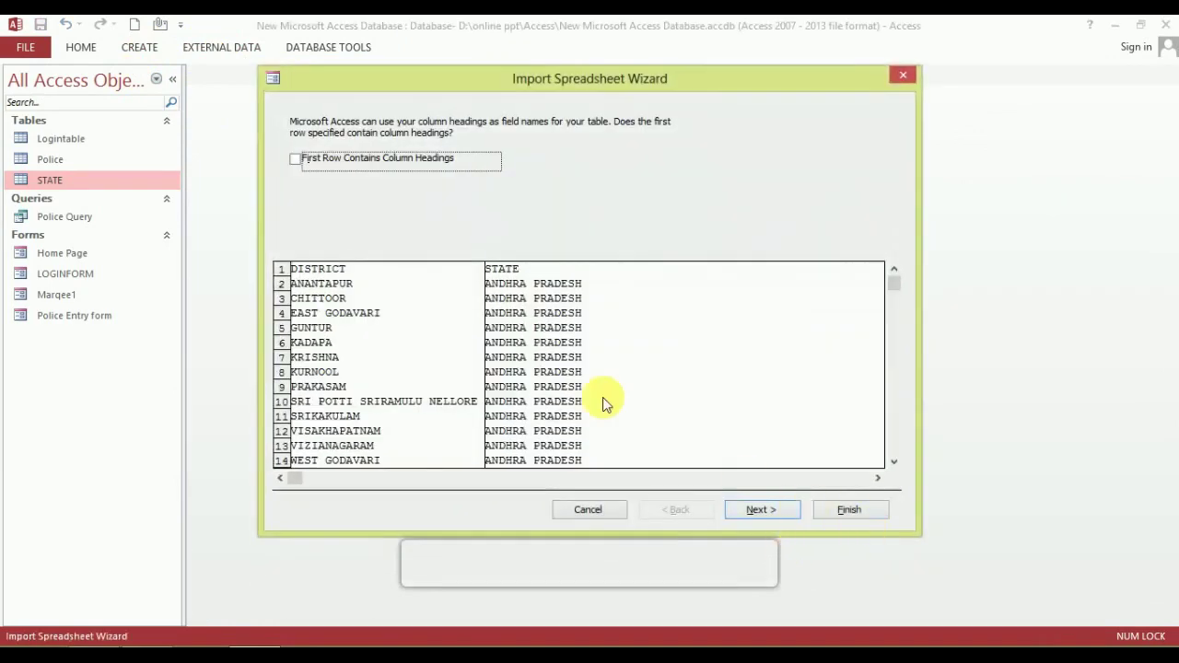
Import the district sheet with its first row as column headings and no primary key into a table named DIST, without saving the import steps.
left_click(297, 159)
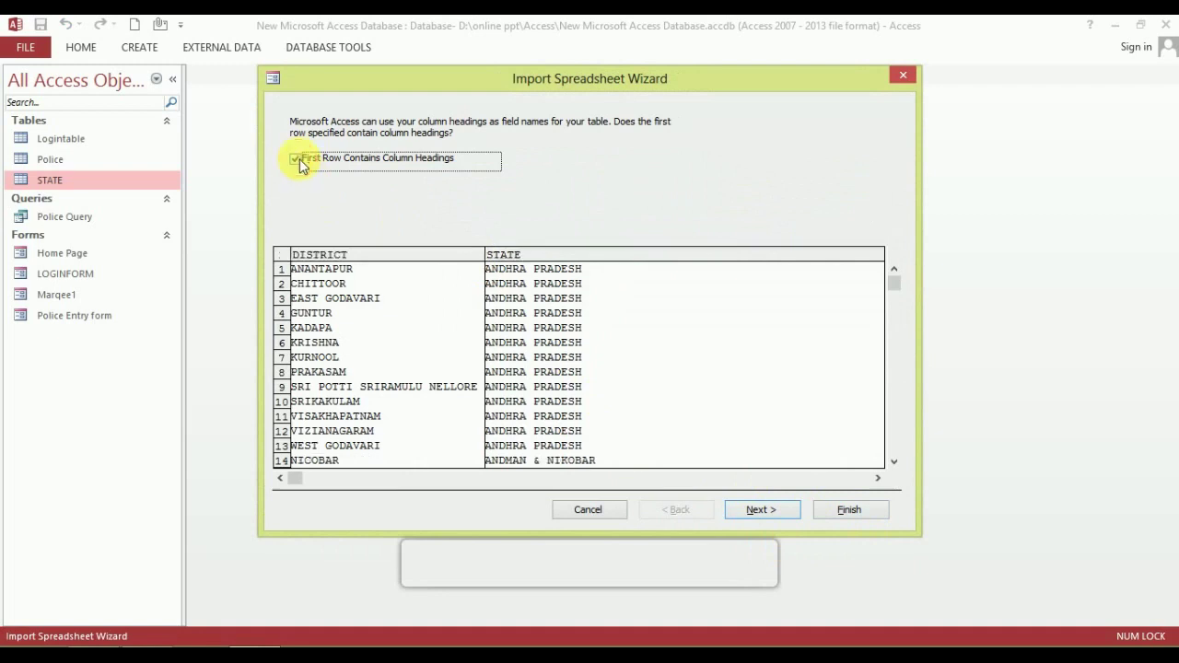
left_click(761, 509)
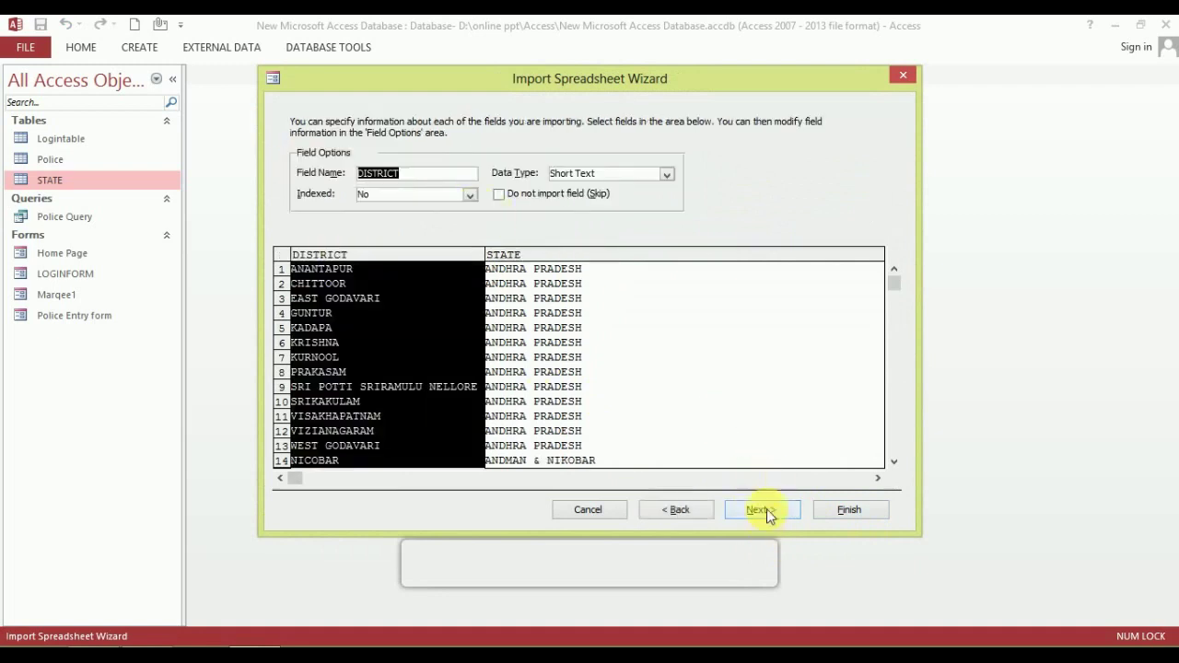
left_click(766, 509)
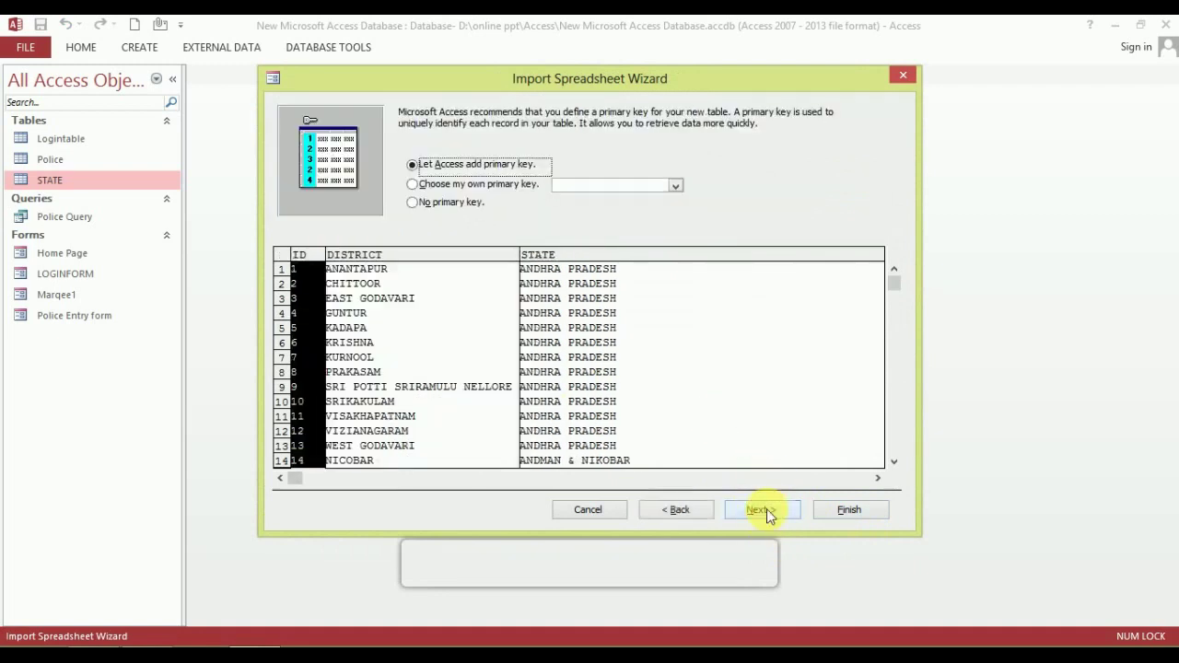
left_click(413, 204)
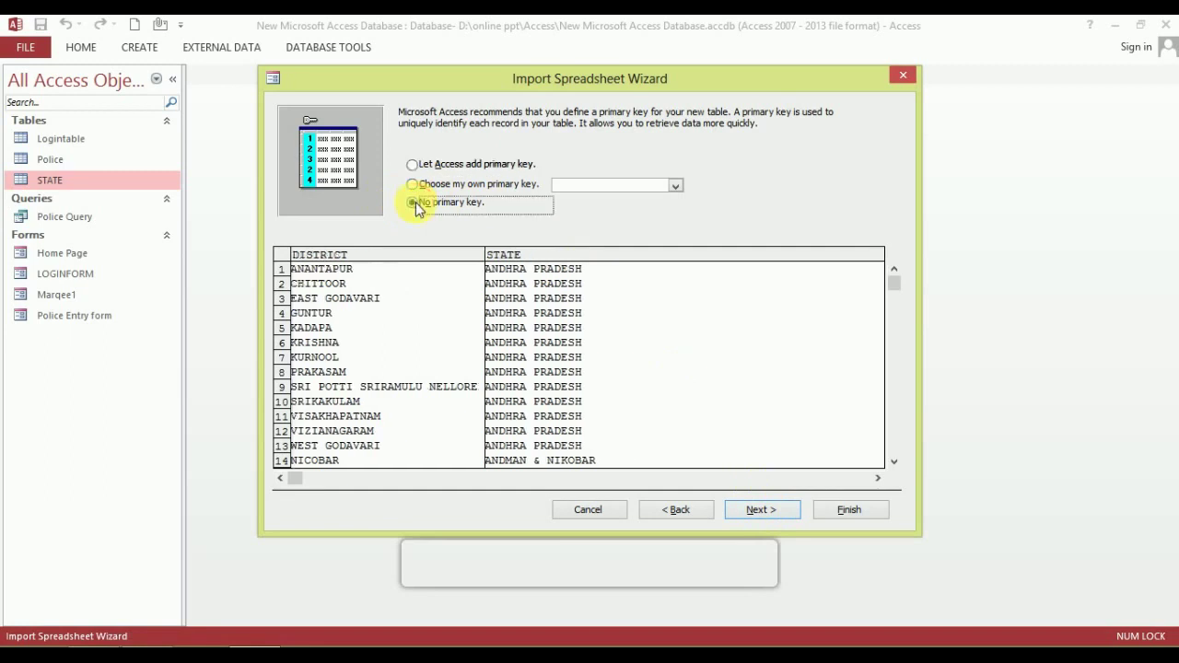
left_click(768, 515)
left_click(870, 512)
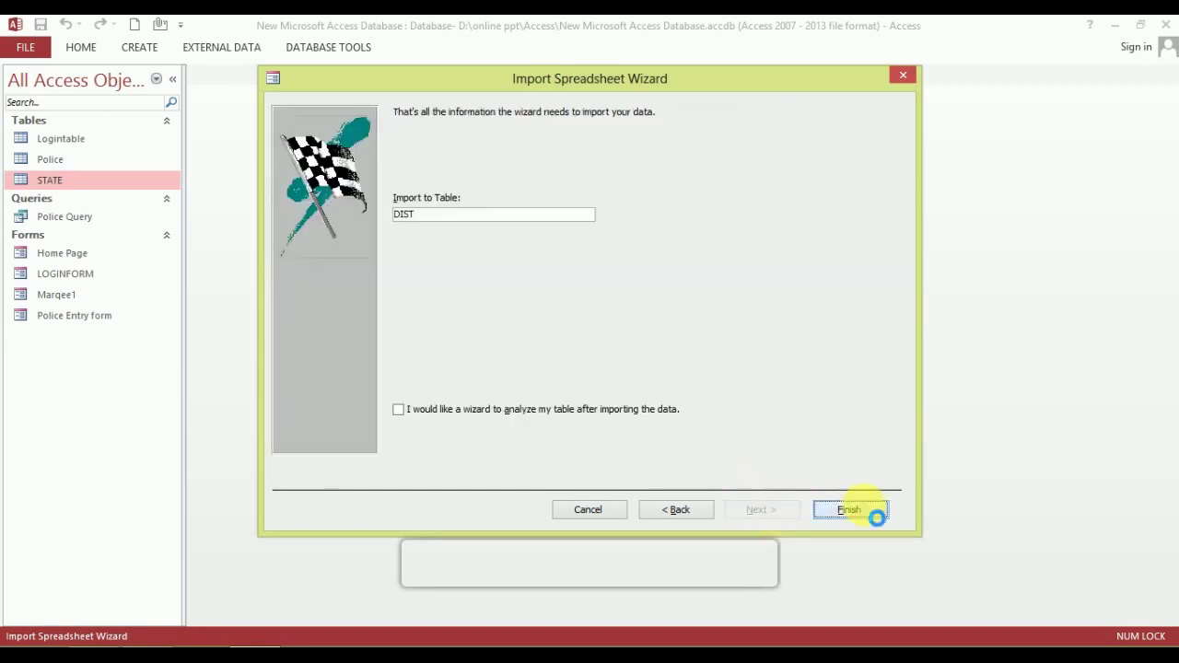
left_click(851, 559)
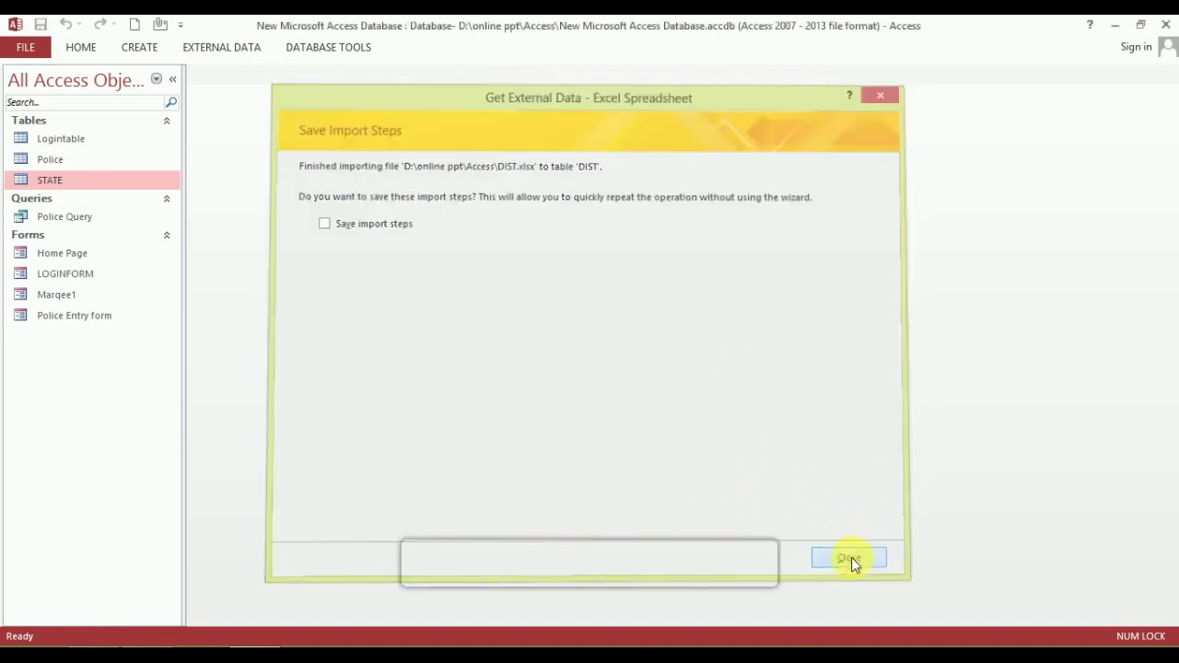
Start an Excel import of TEH.xlsx from D:\online ppt\Access into a new table of the current database.
left_click(208, 46)
left_click(120, 84)
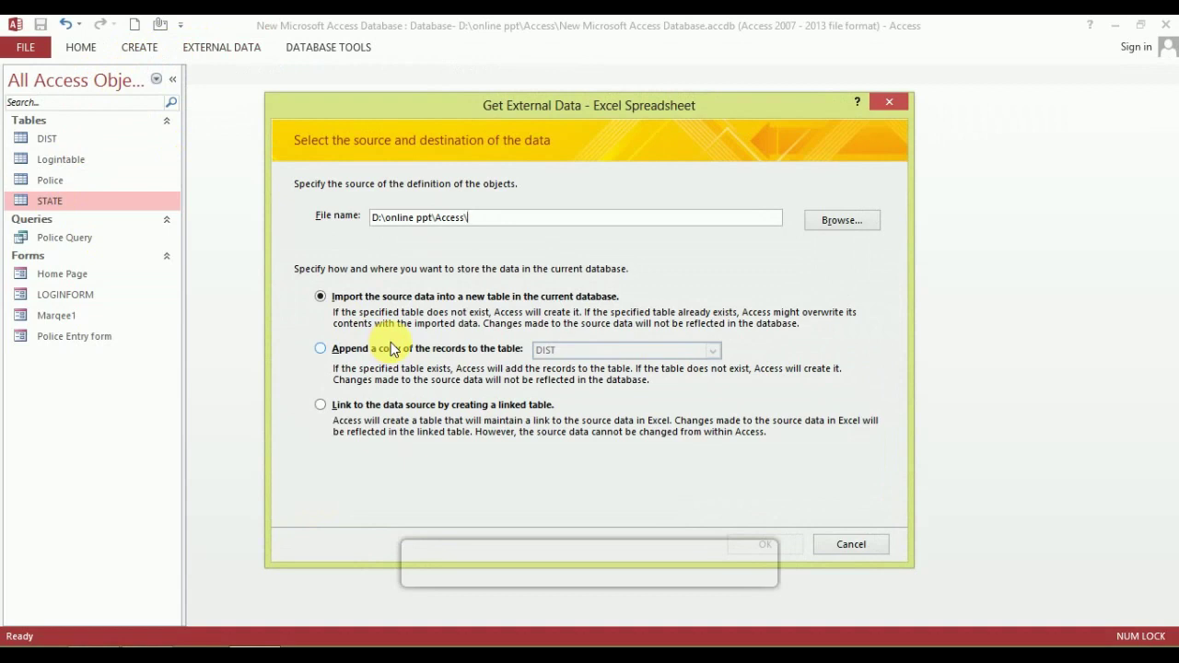
left_click(840, 221)
left_click(470, 277)
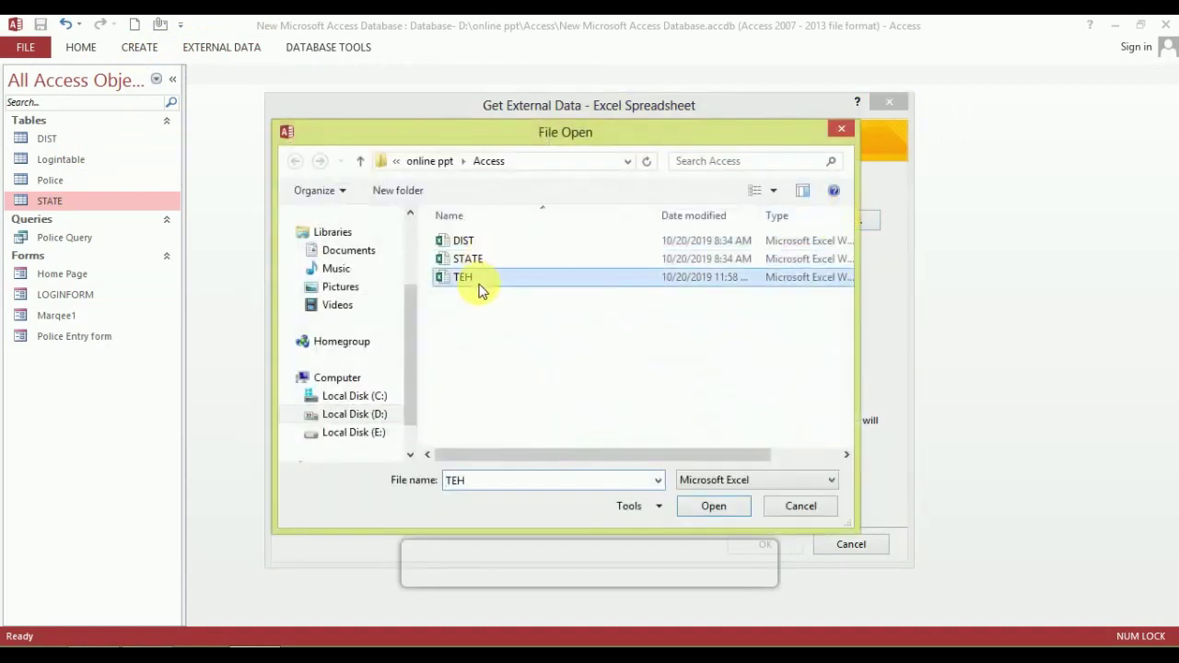
left_click(724, 503)
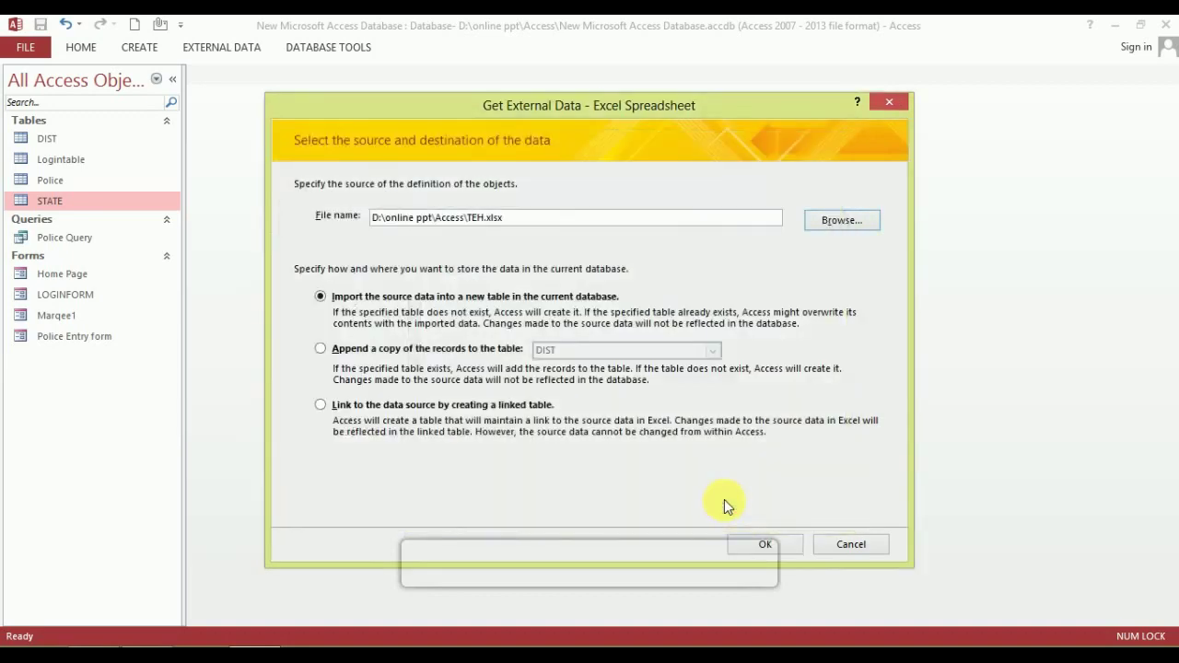
left_click(770, 545)
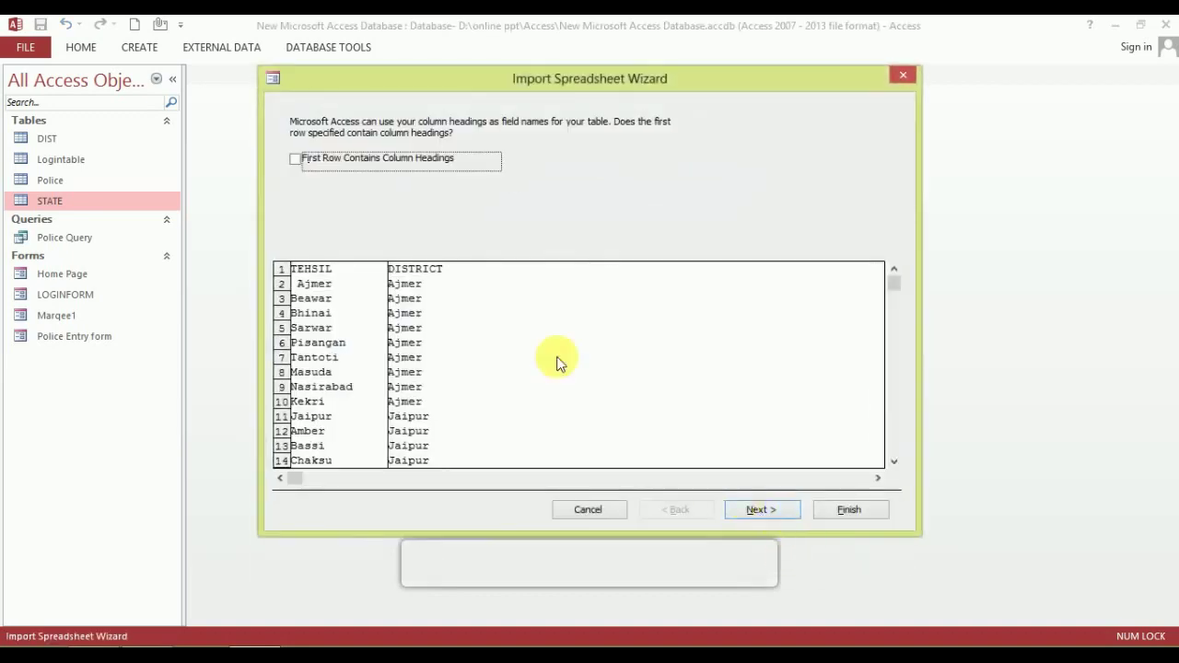
Import the tehsil sheet with its first row as column headings and no primary key into a table named TEH, without saving the import steps.
left_click(296, 158)
left_click(760, 509)
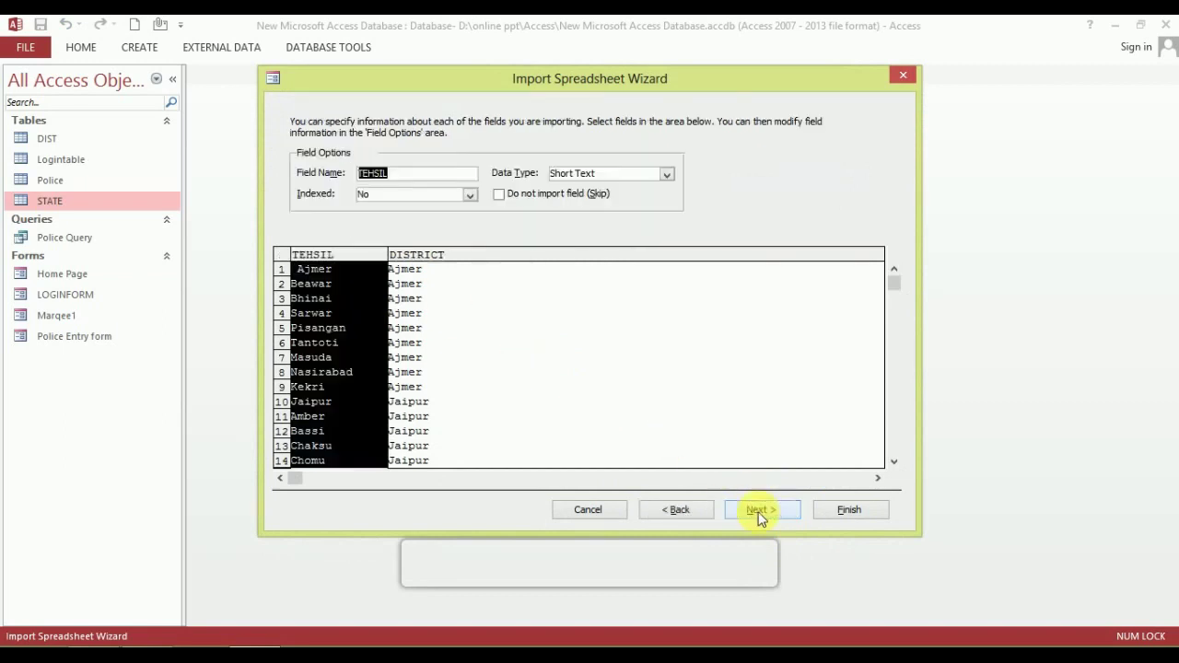
left_click(759, 514)
left_click(412, 203)
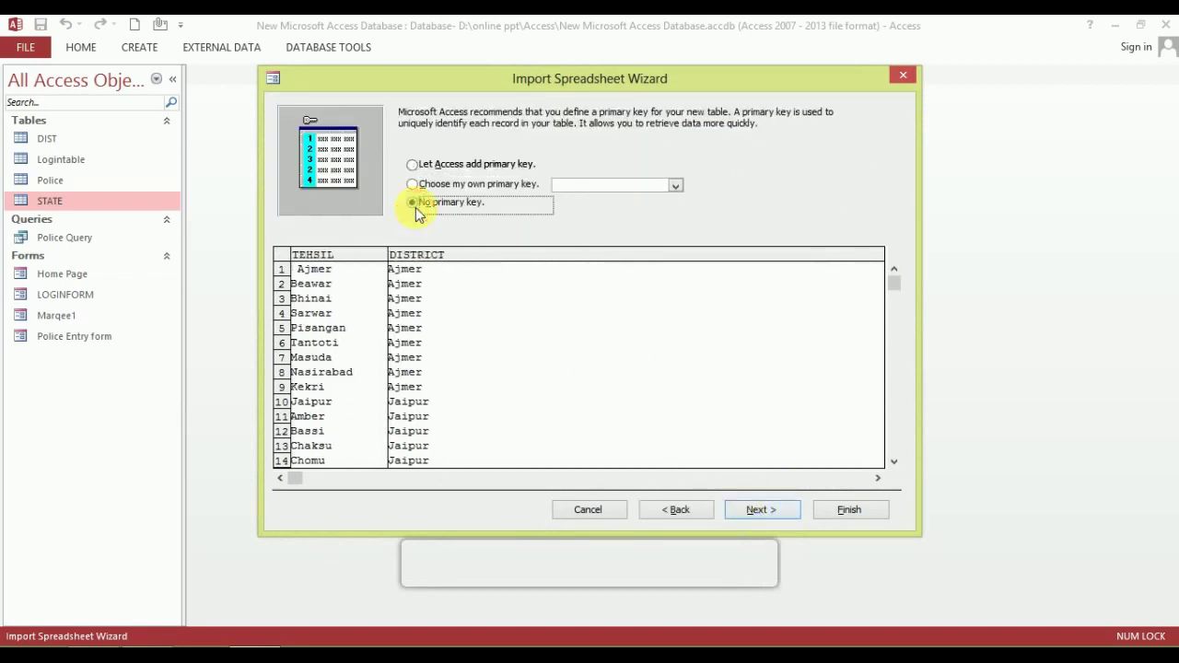
left_click(736, 504)
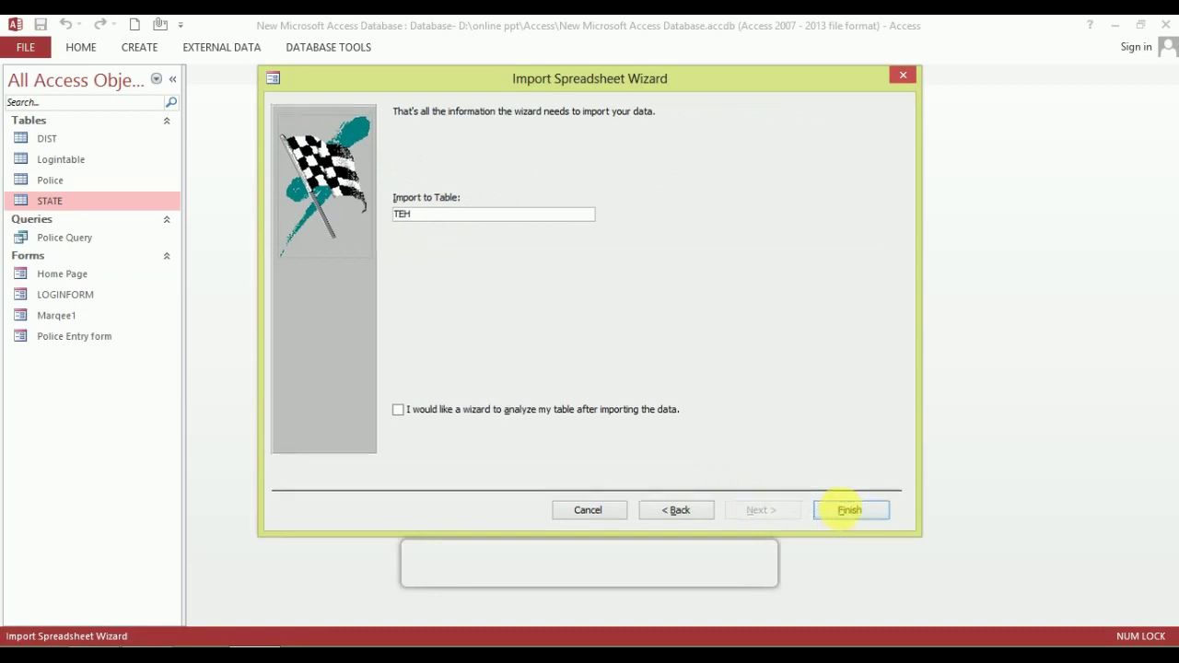
left_click(848, 509)
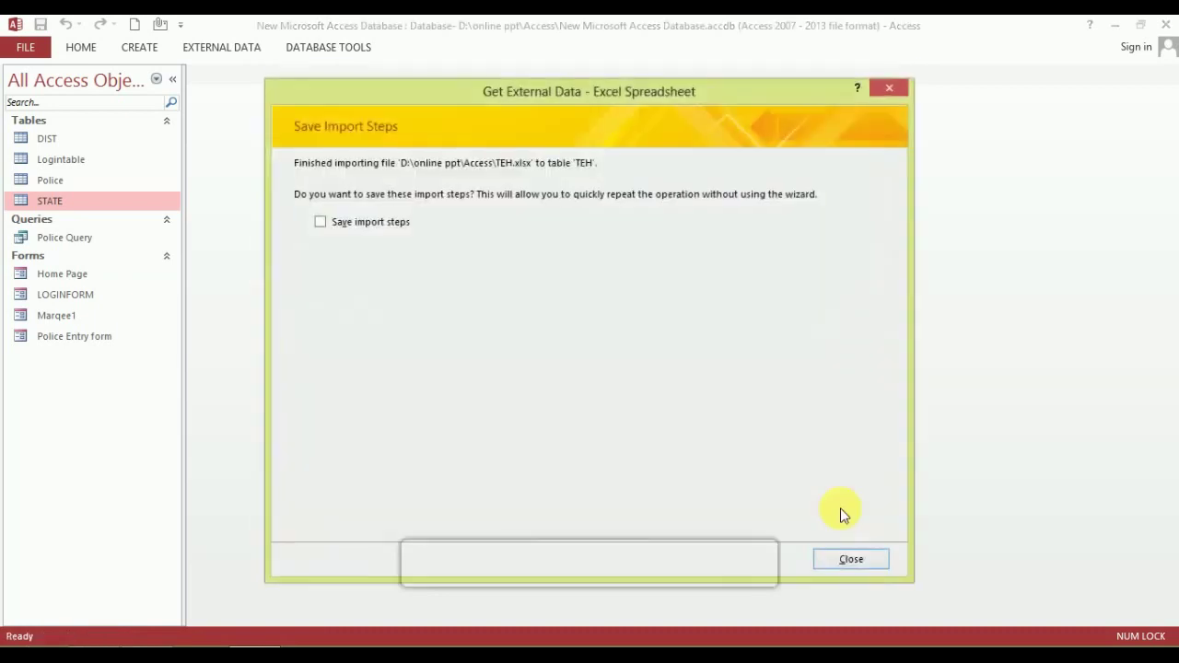
left_click(870, 560)
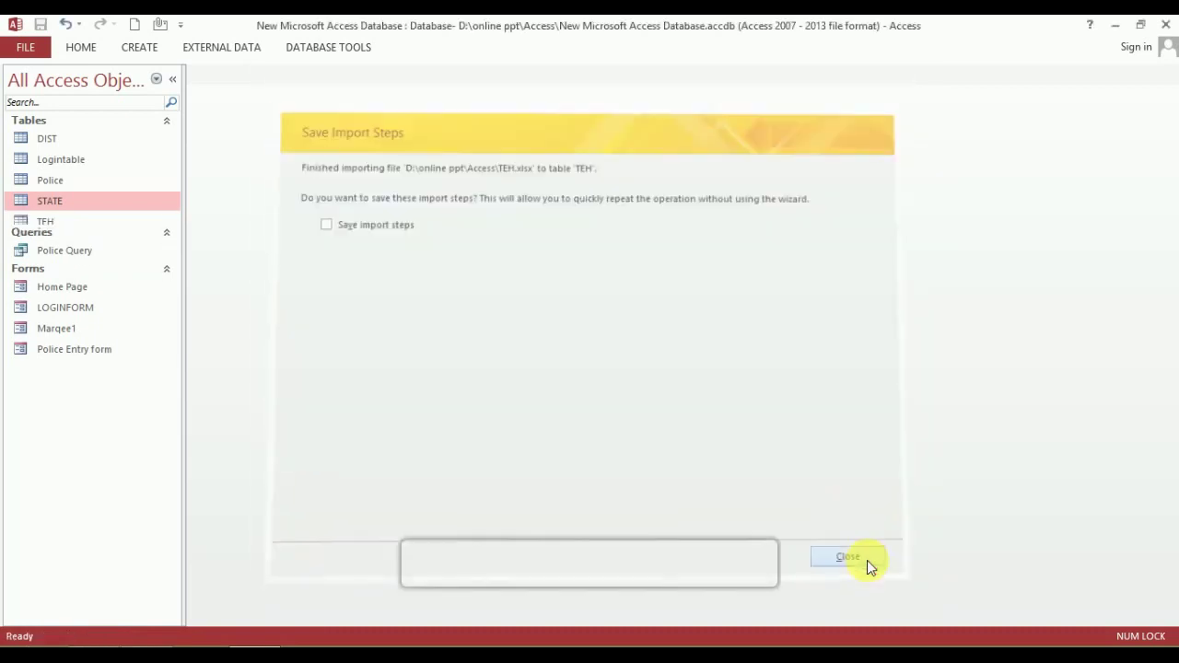
left_click(50, 140)
left_click(62, 200)
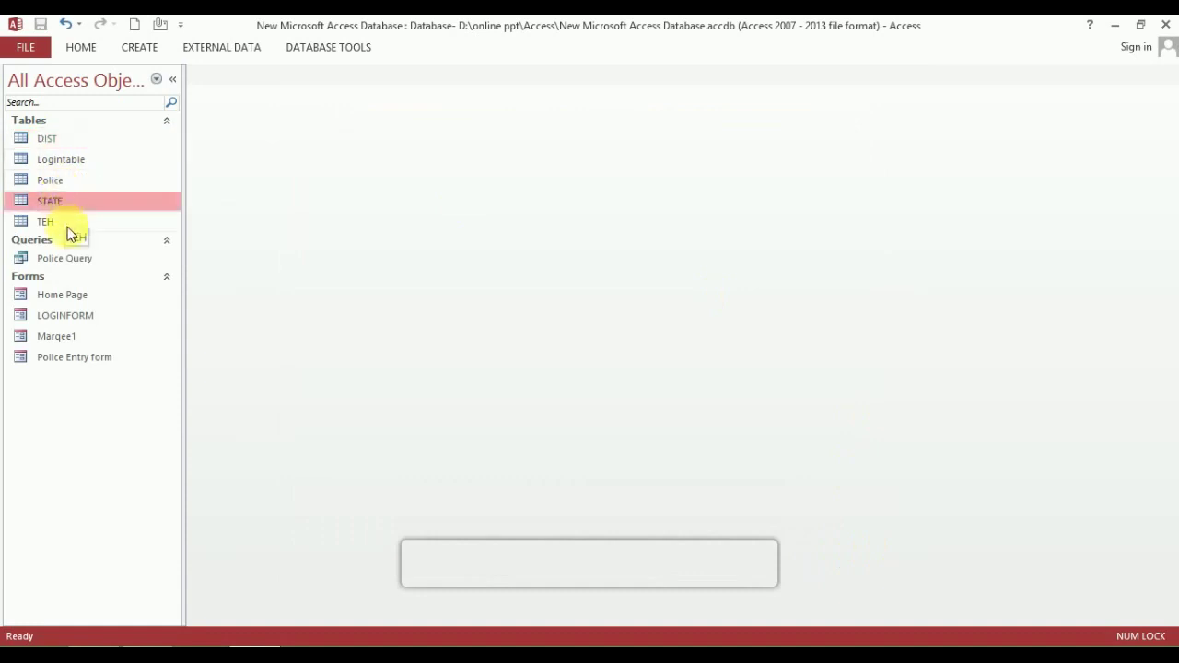
left_click(69, 226)
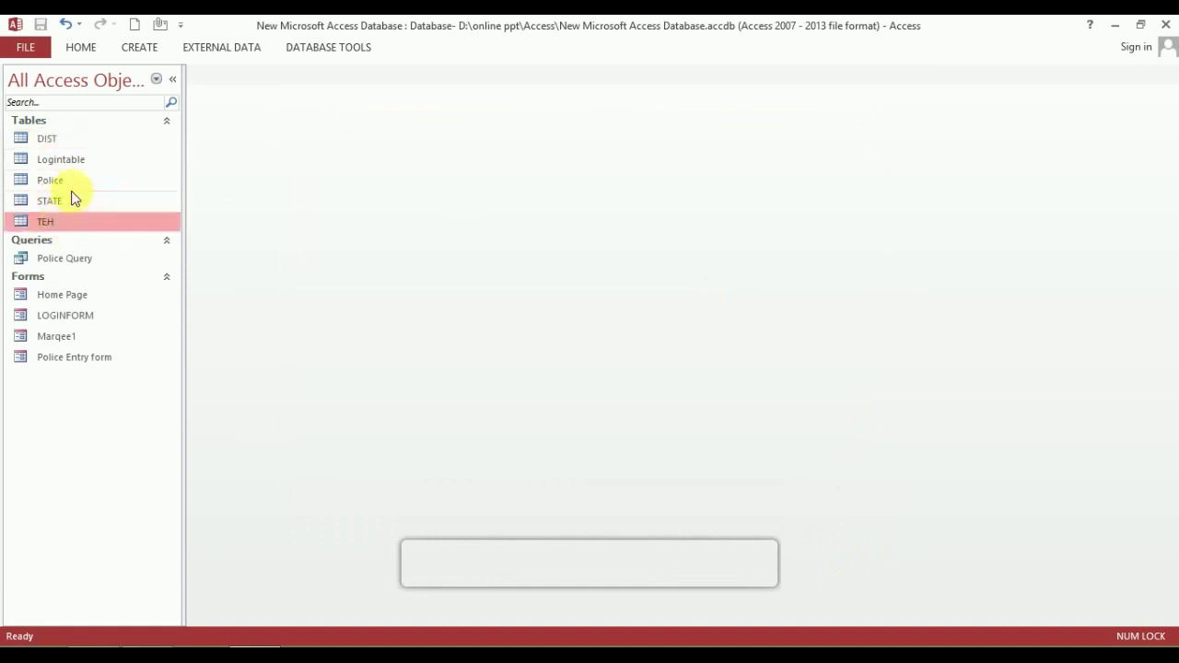
Open the database relationships layout and remove the existing STATE, DIST and TEH tables from it.
left_click(318, 48)
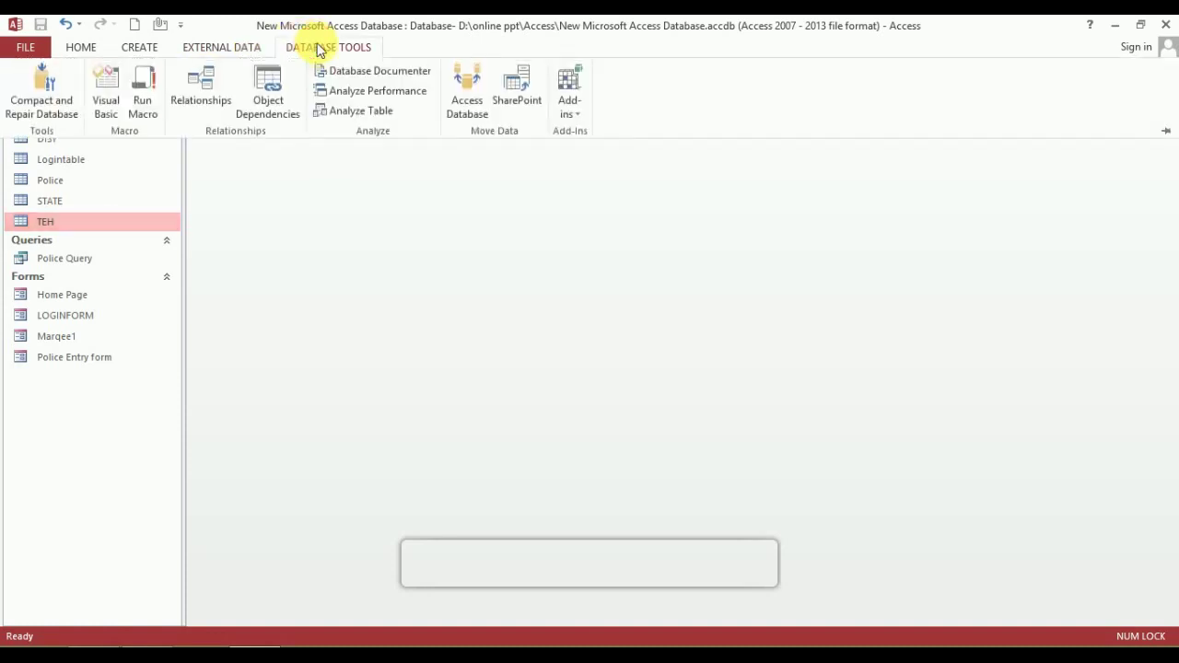
left_click(205, 87)
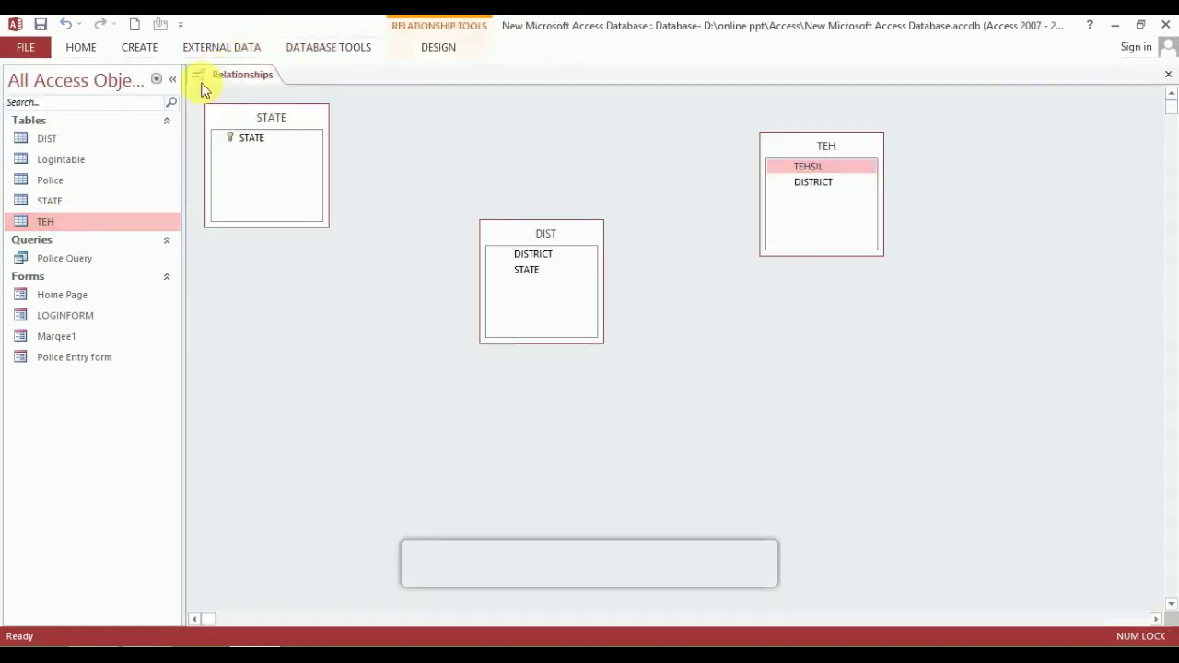
left_click(266, 130)
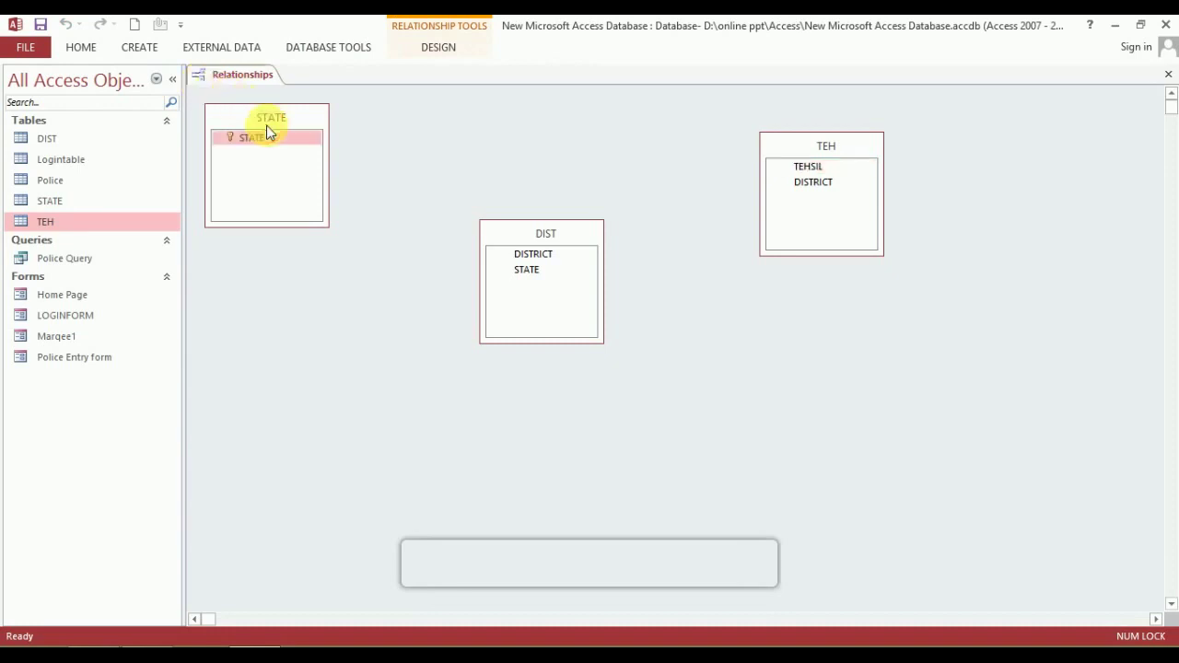
left_click(527, 253)
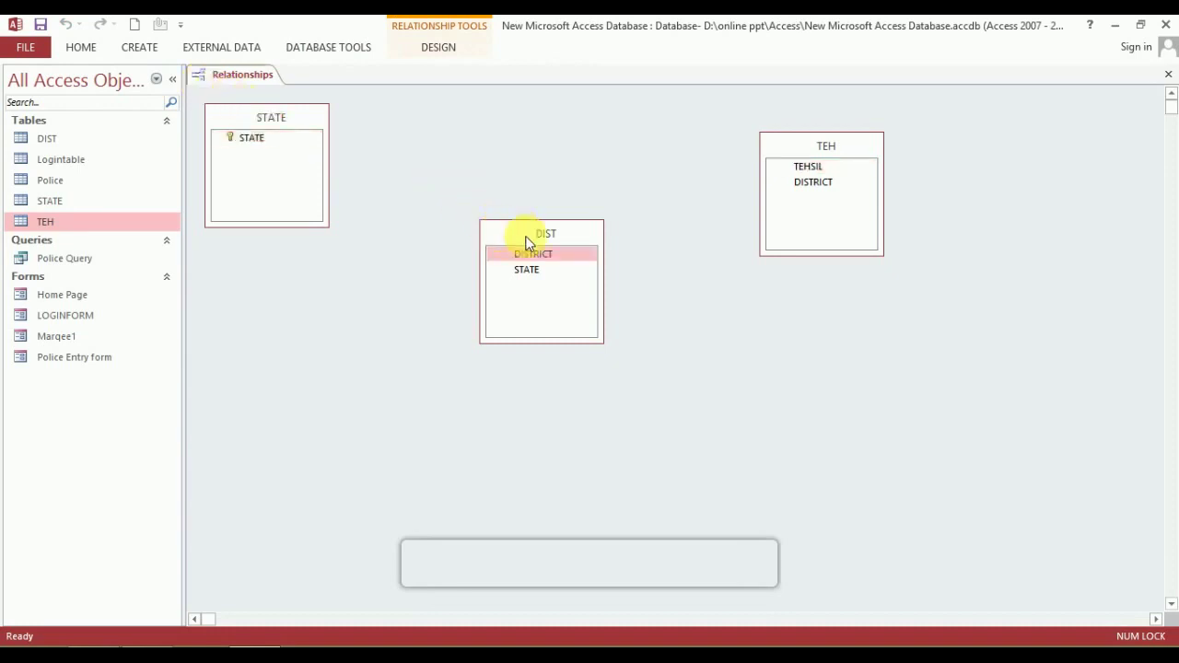
left_click(817, 151)
key("Delete")
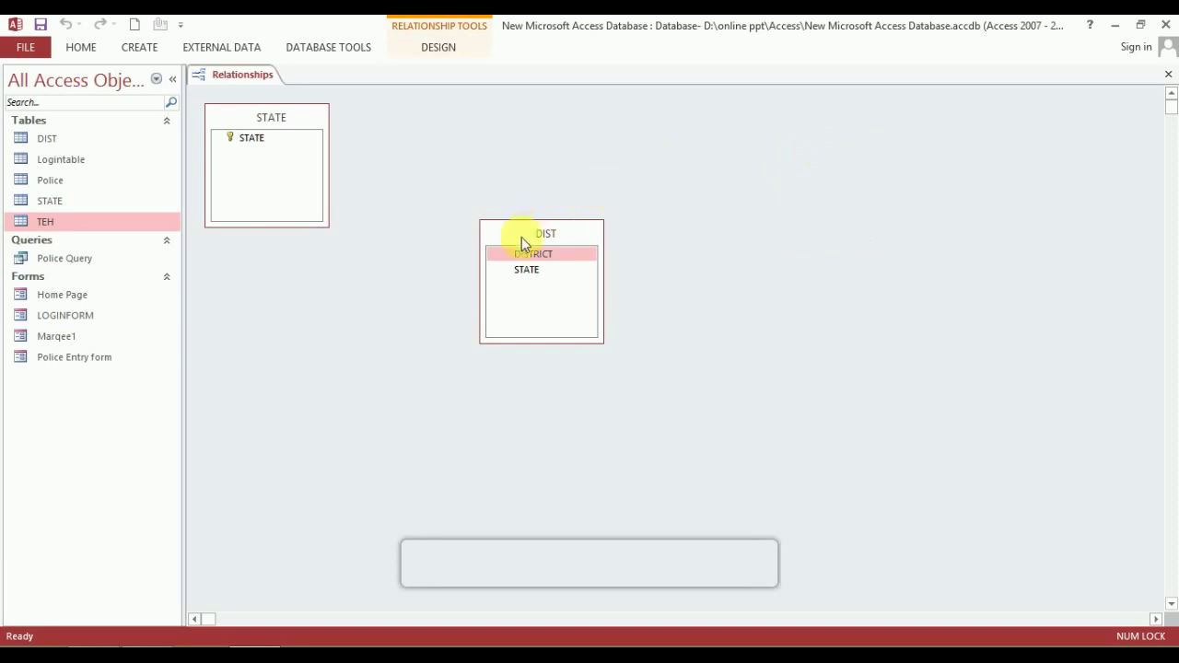
key("Delete")
key("Delete")
Add the STATE, DIST and TEH tables, in that order, to the empty relationships layout.
right_click(269, 119)
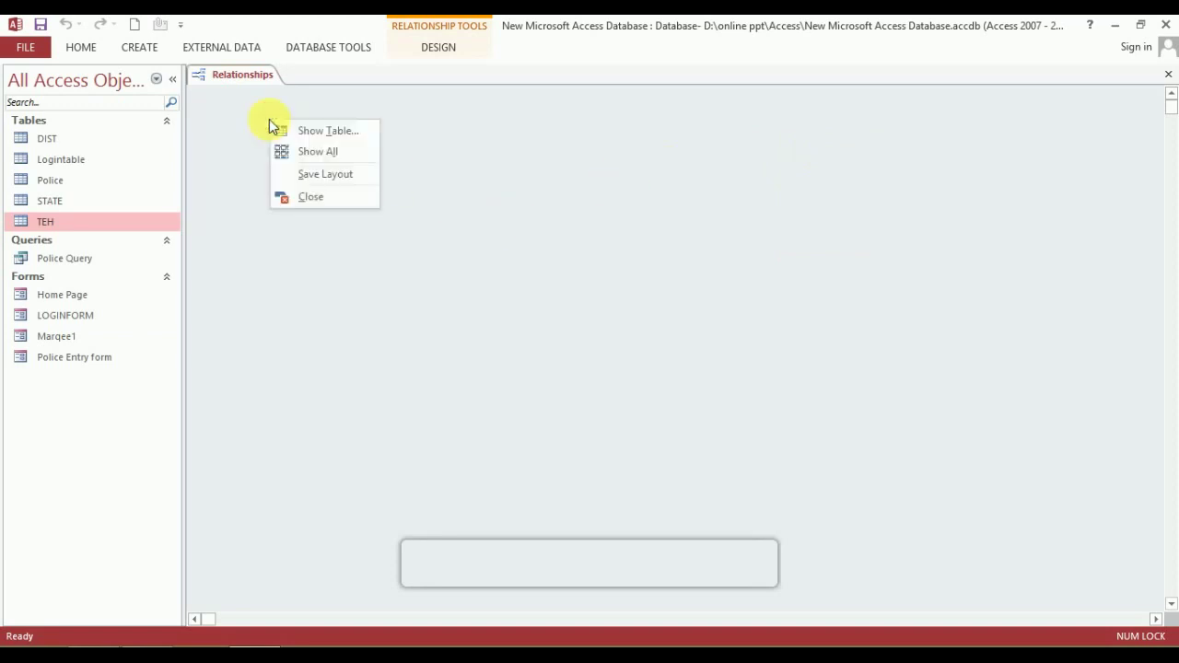
left_click(333, 134)
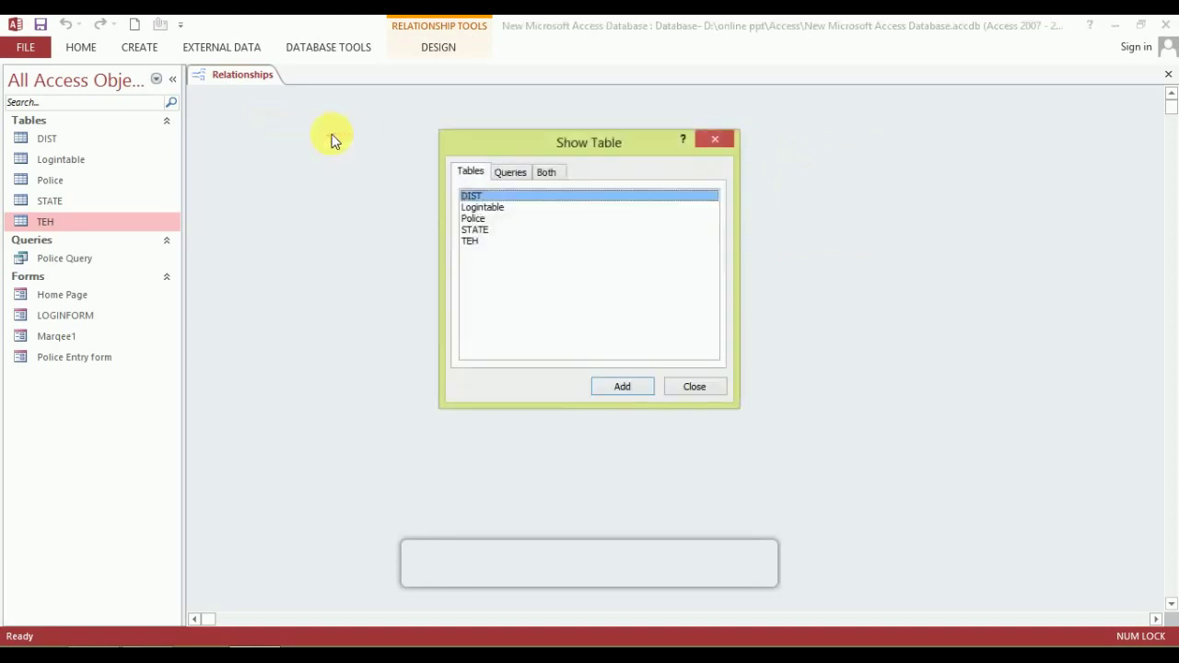
double_click(476, 230)
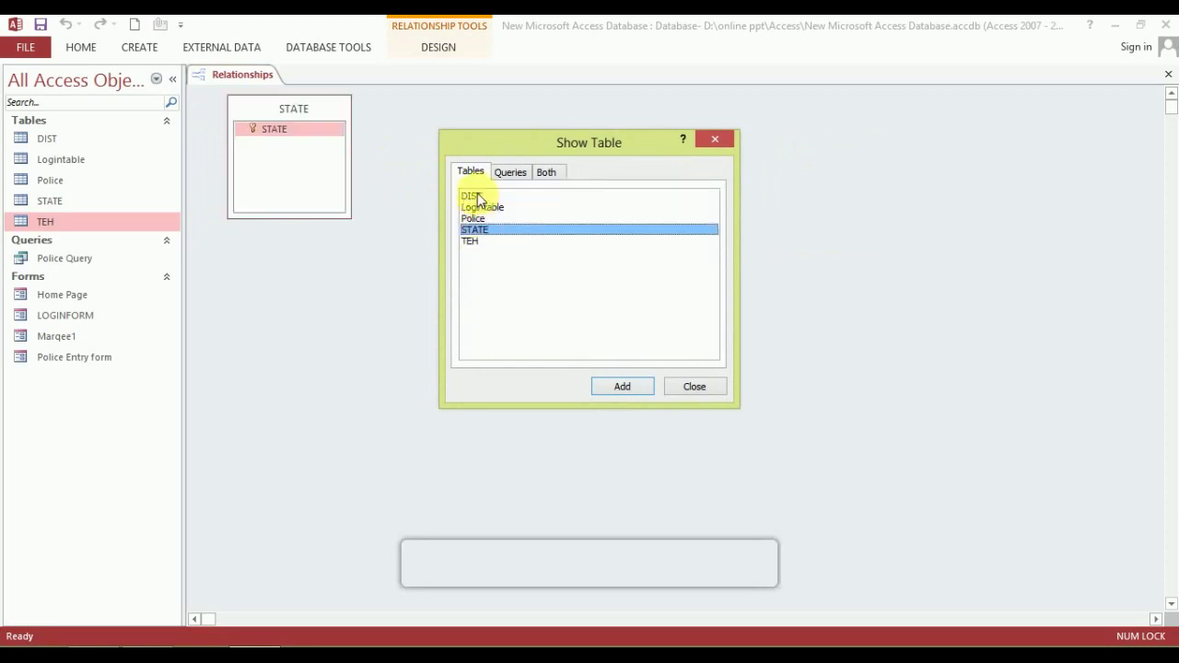
double_click(474, 197)
double_click(472, 240)
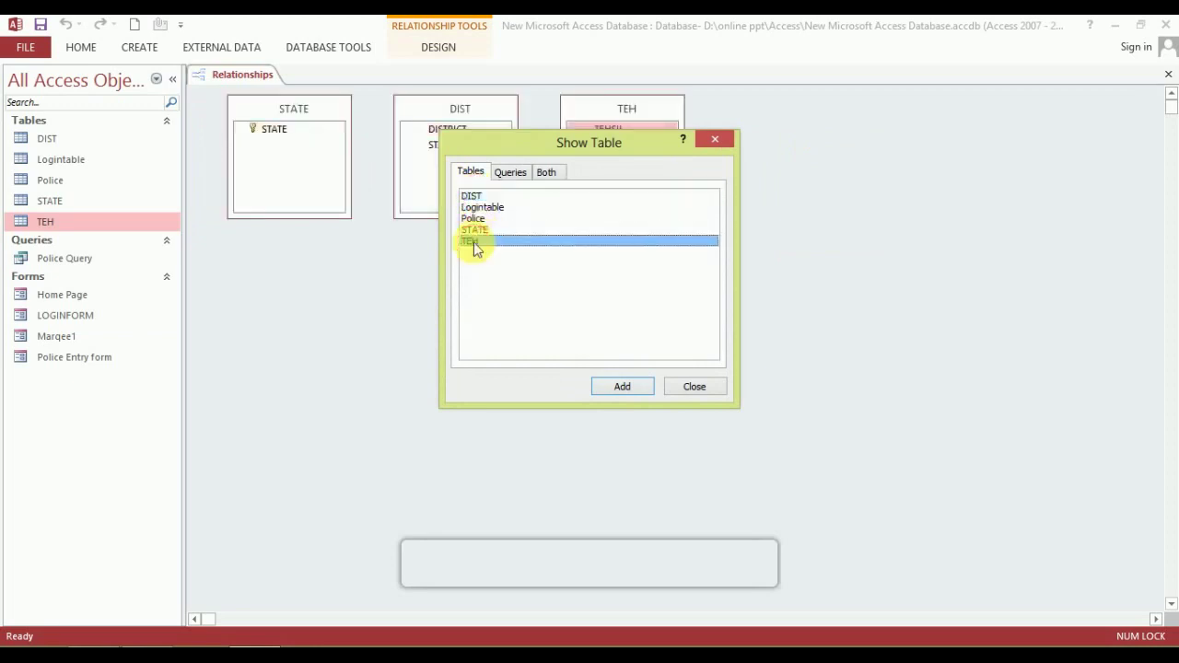
left_click(700, 385)
Create a relationship from the STATE field of the STATE table to the STATE field of DIST, without enforcing referential integrity.
left_click(268, 134)
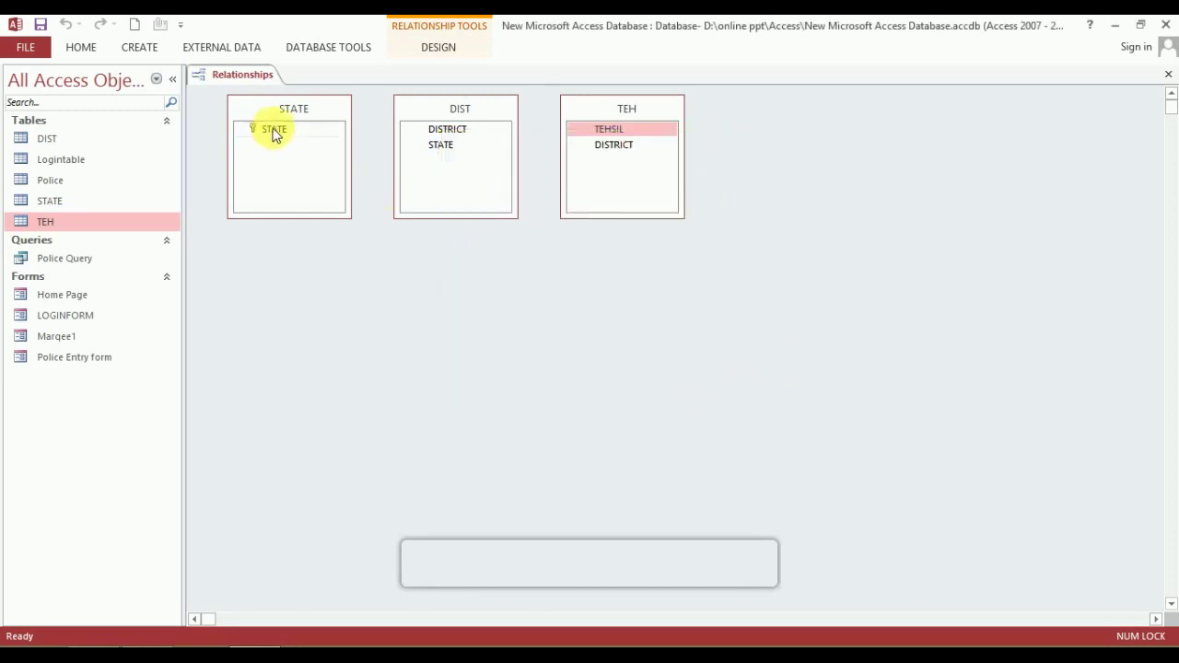
left_click_drag(278, 134, 442, 146)
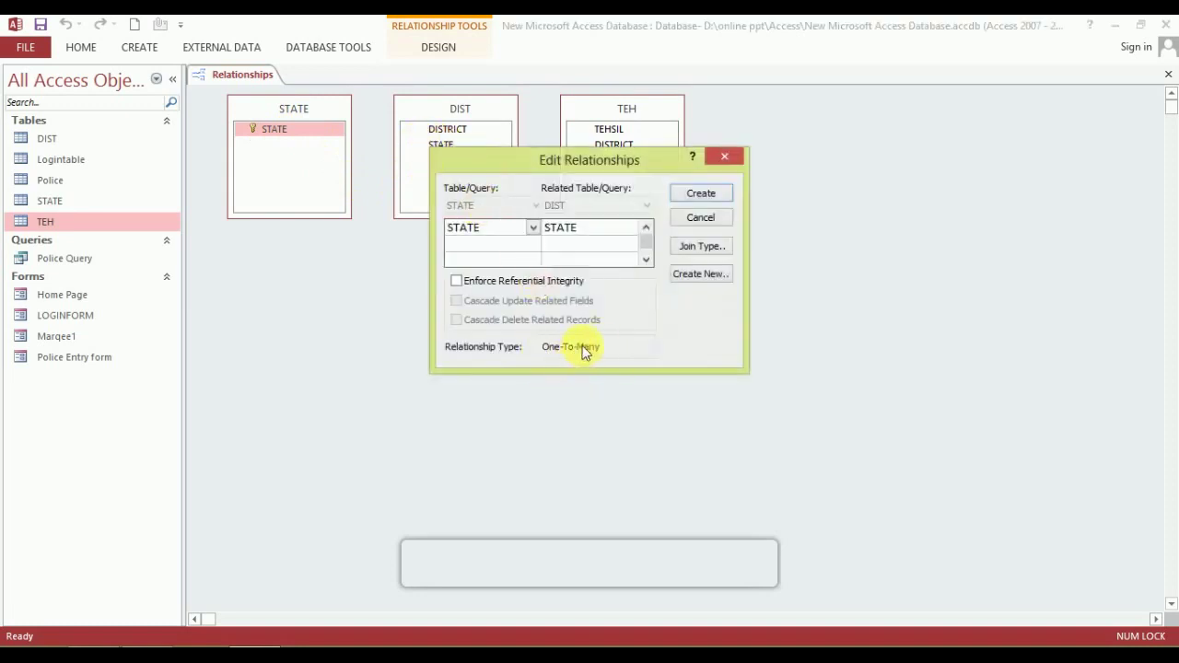
left_click(698, 195)
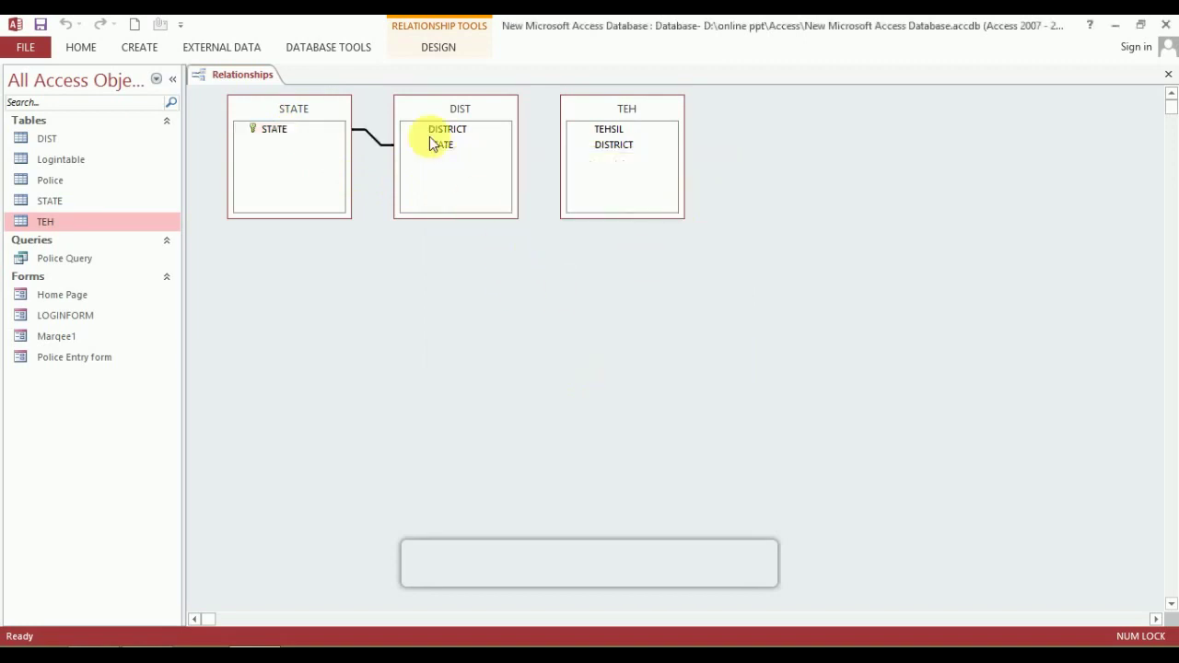
Relate the DISTRICT field of DIST to the DISTRICT field of TEH without enforcing referential integrity, and close the relationships layout.
left_click_drag(450, 130, 613, 146)
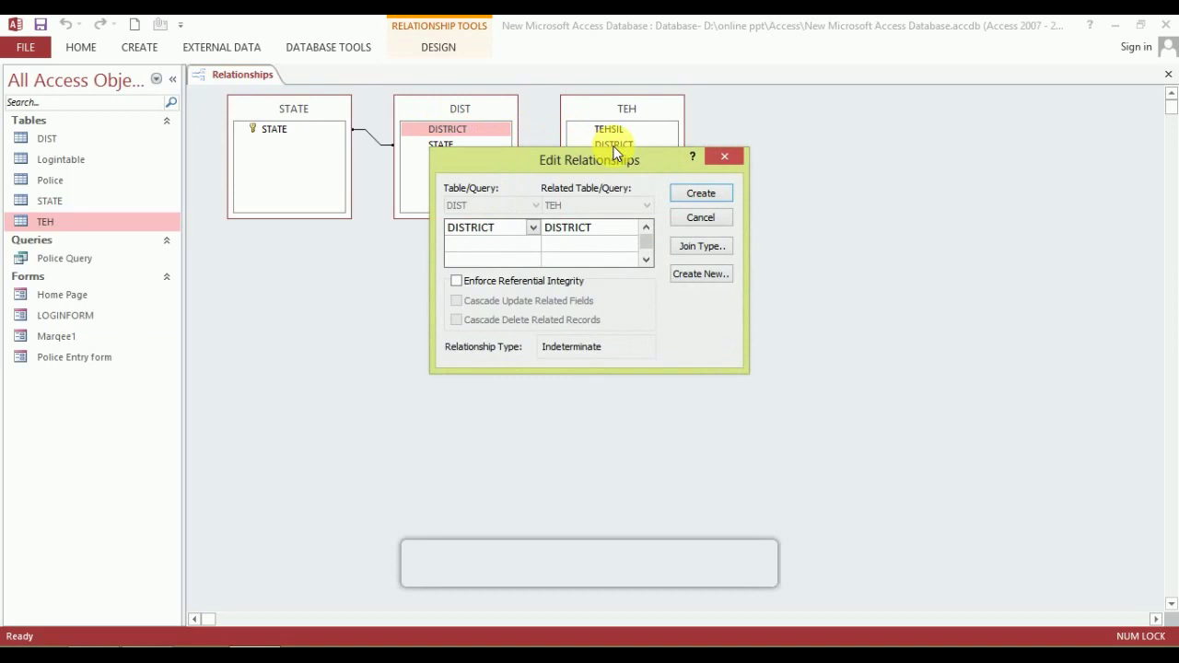
left_click(700, 196)
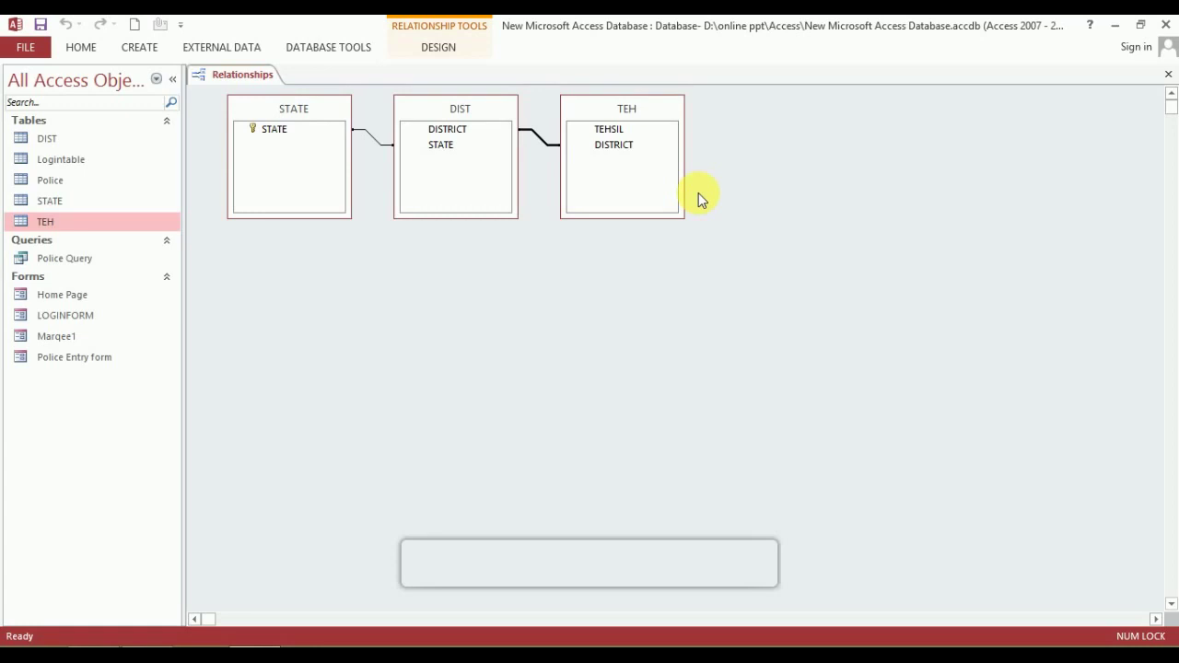
right_click(258, 74)
left_click(266, 74)
right_click(266, 73)
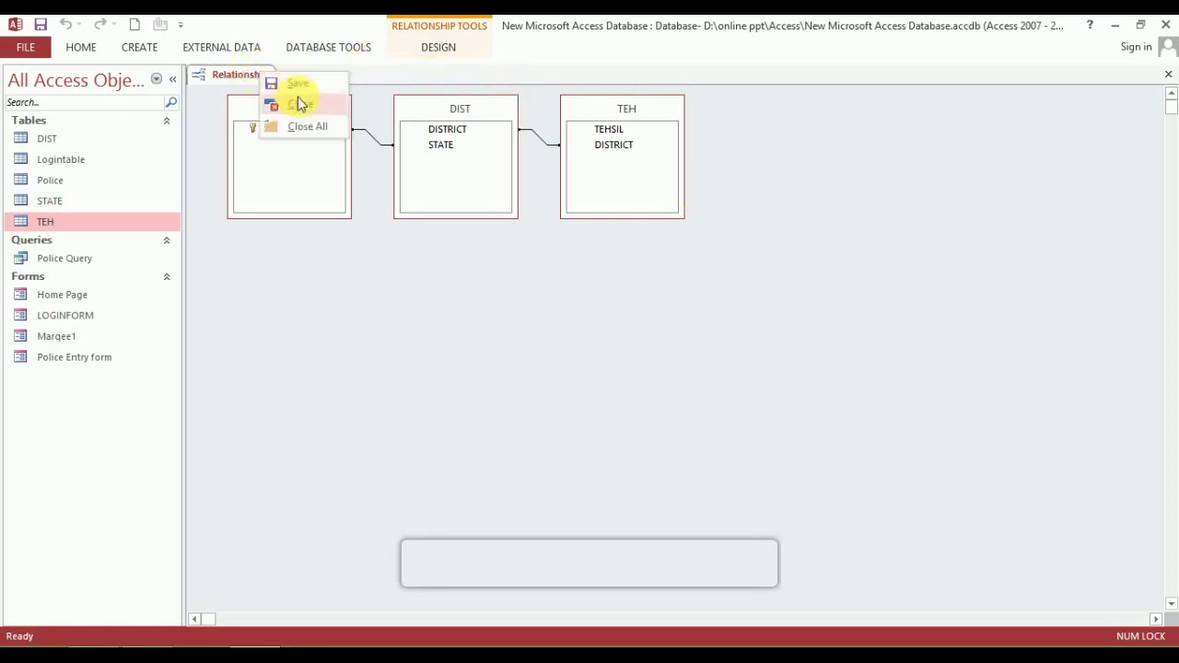
left_click(297, 102)
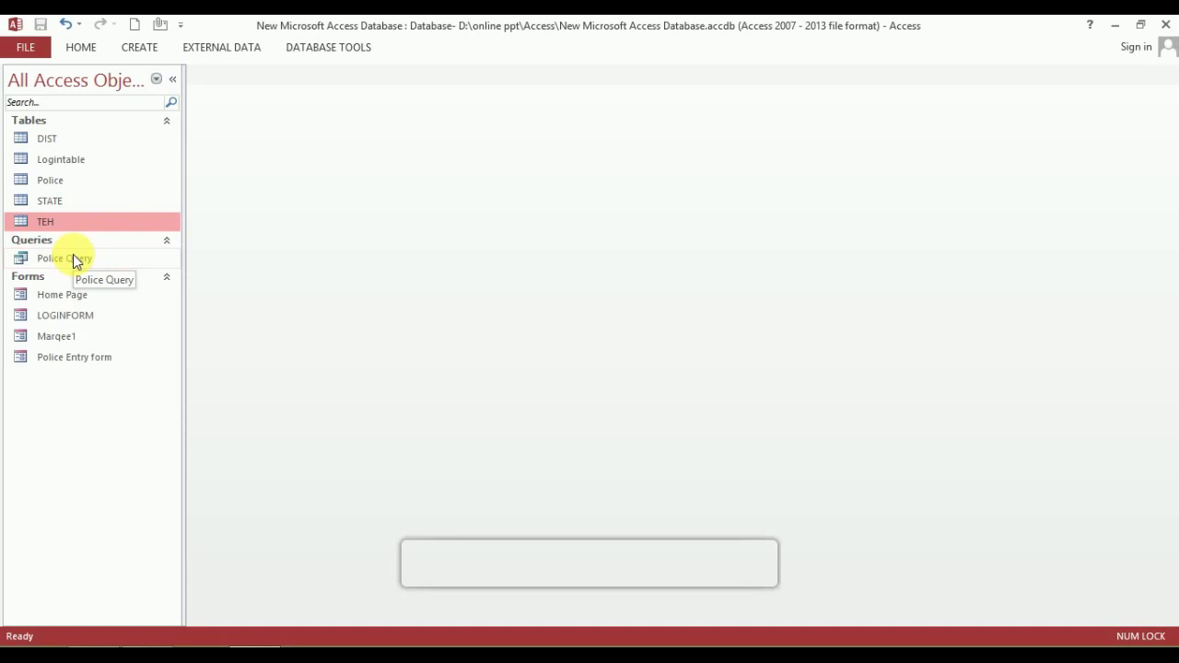
Open the Police Entry form and switch it to Design View.
left_click(53, 361)
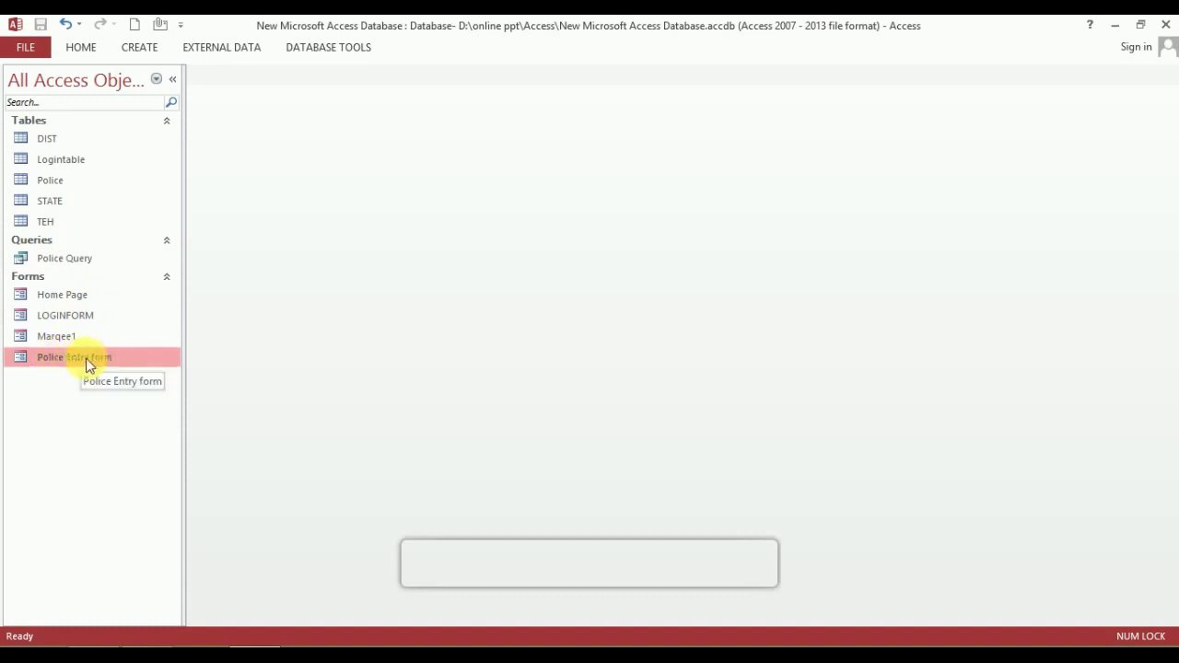
double_click(89, 366)
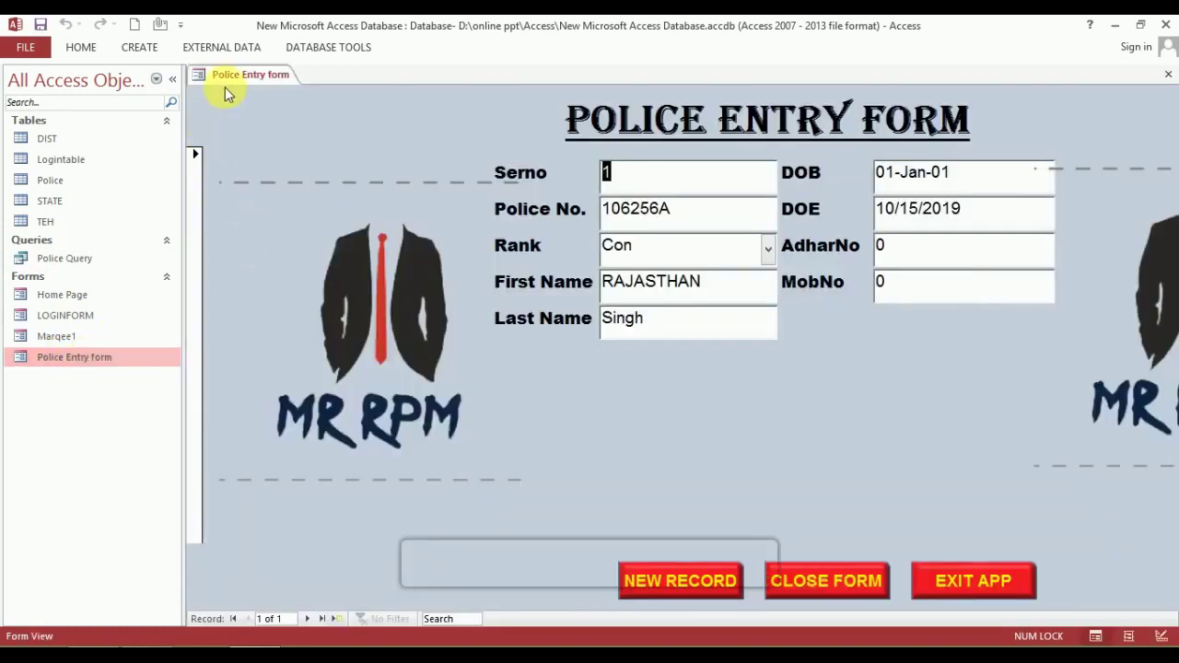
right_click(233, 77)
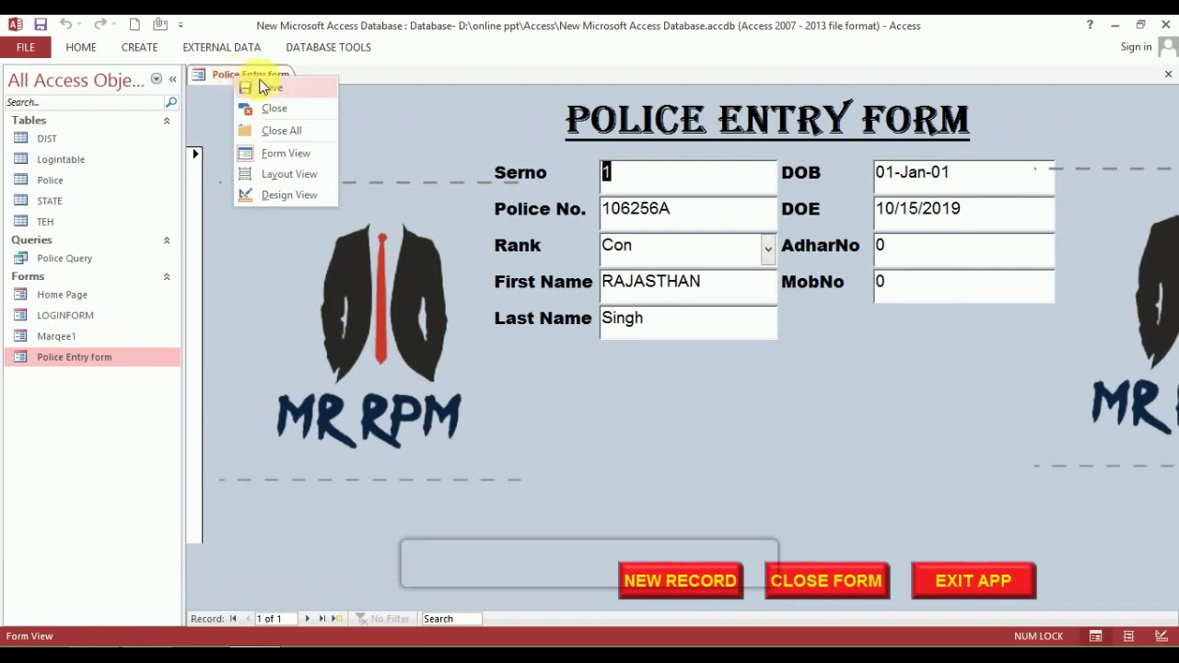
left_click(286, 194)
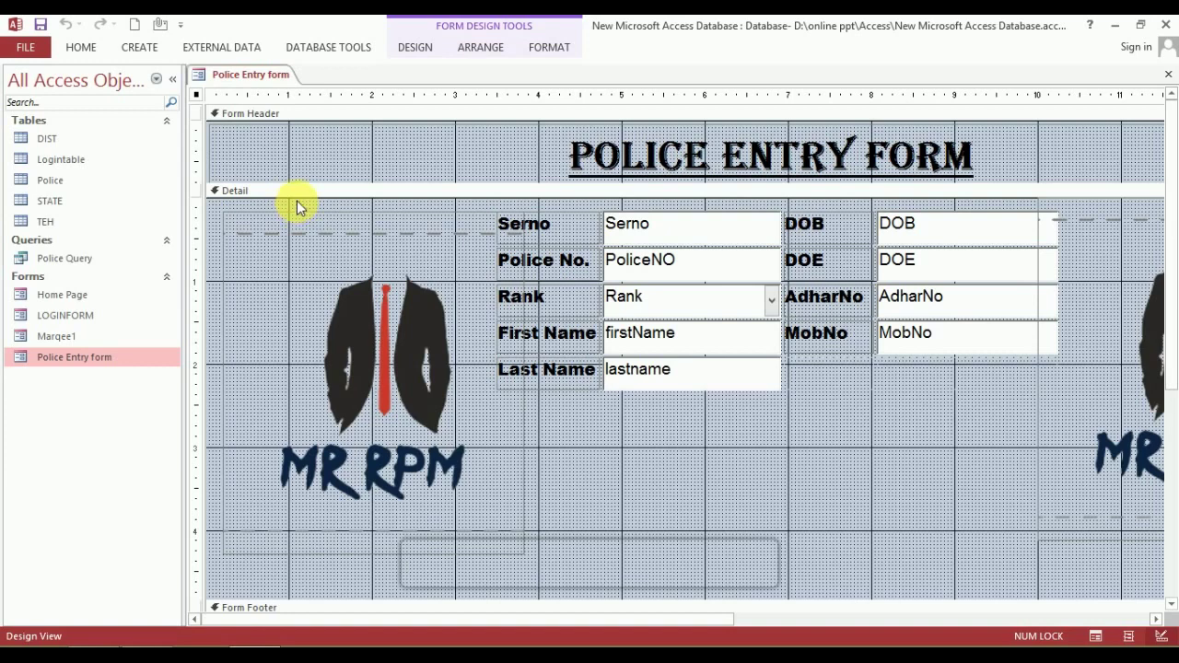
left_click(414, 47)
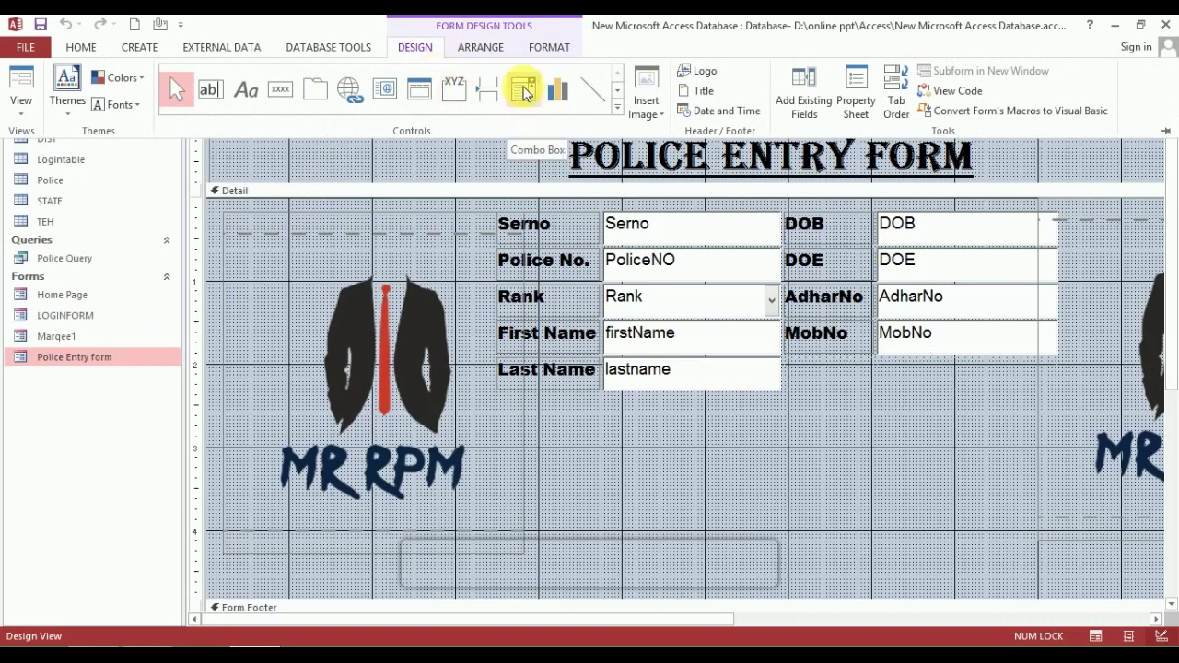
left_click(522, 89)
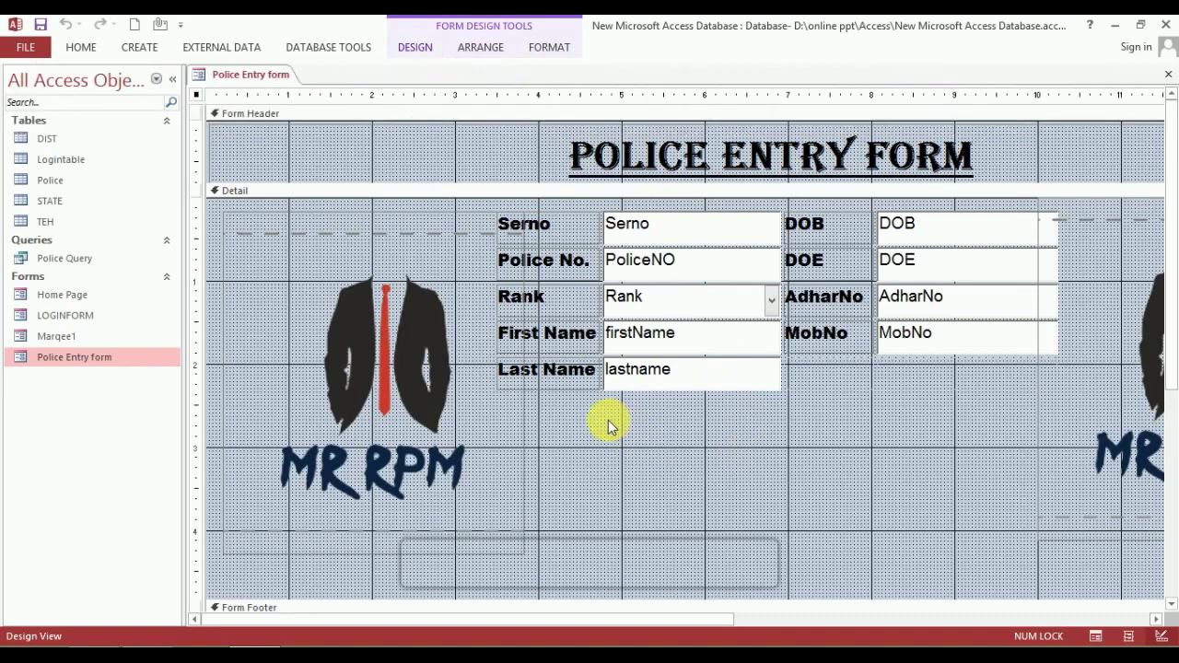
left_click_drag(604, 416, 805, 460)
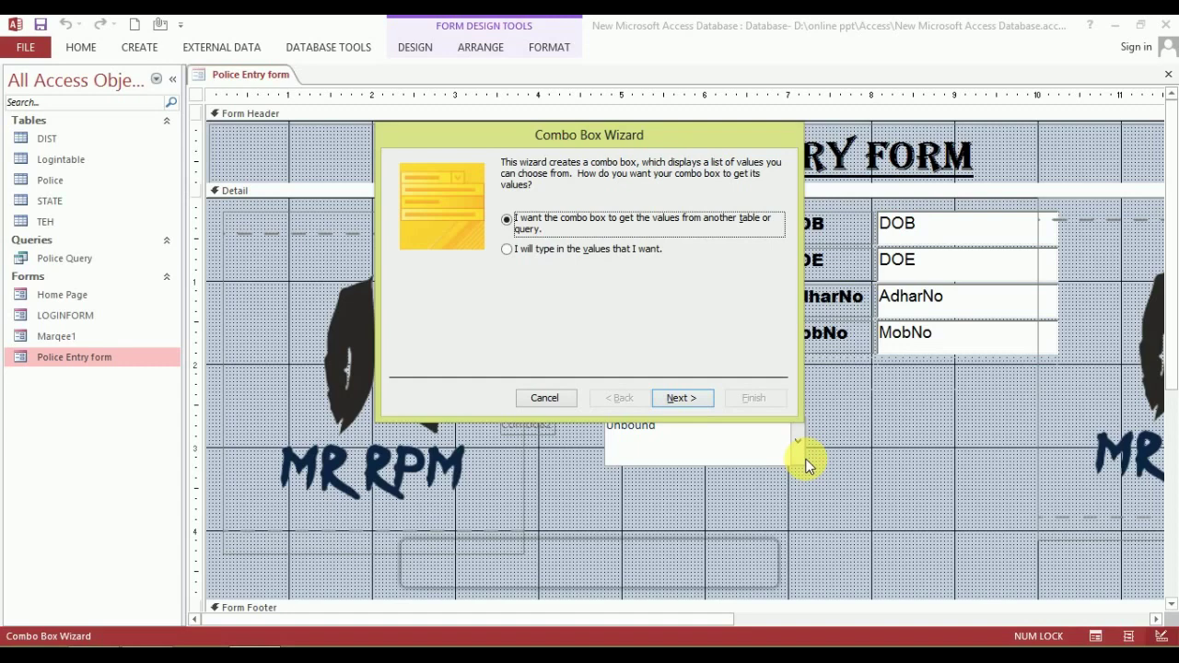
left_click(546, 401)
key("Delete")
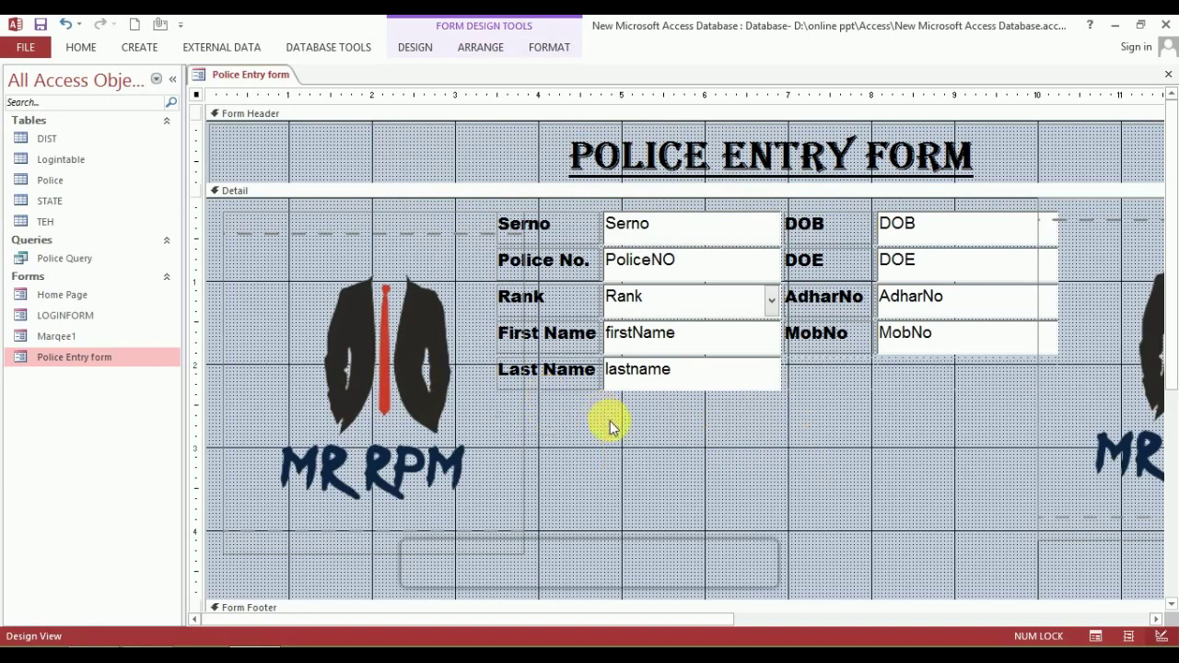
Add the existing State, Dist and Teh fields to the form's Detail section, one under another below the Last Name field.
left_click(415, 54)
left_click(803, 104)
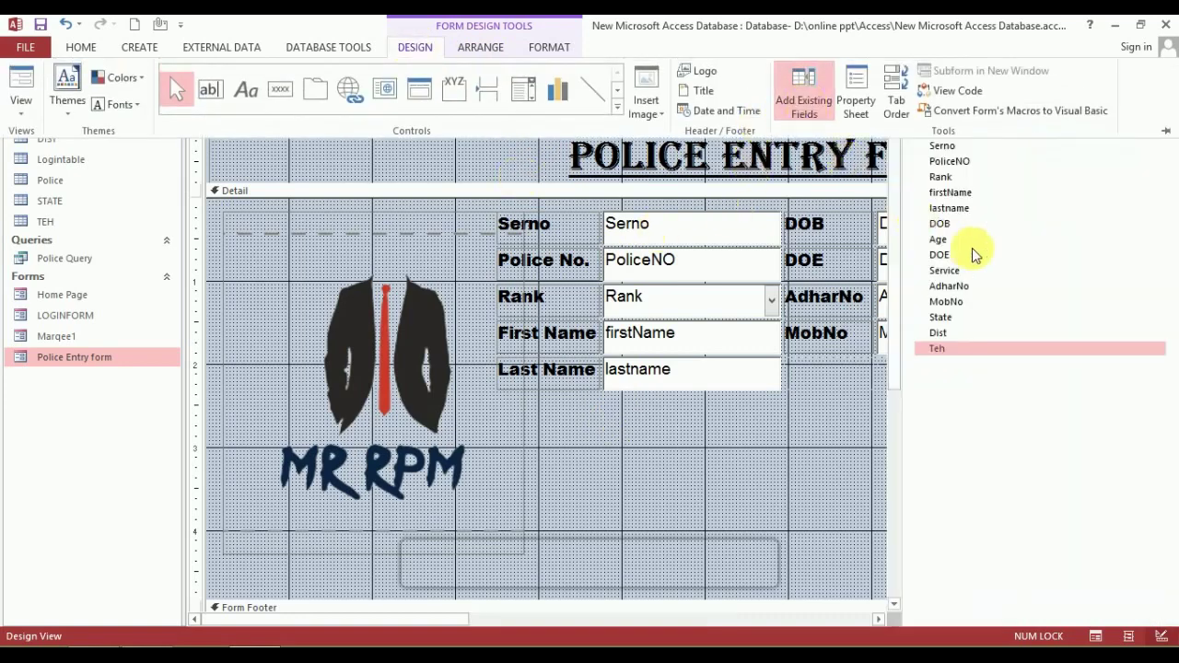
left_click(958, 285)
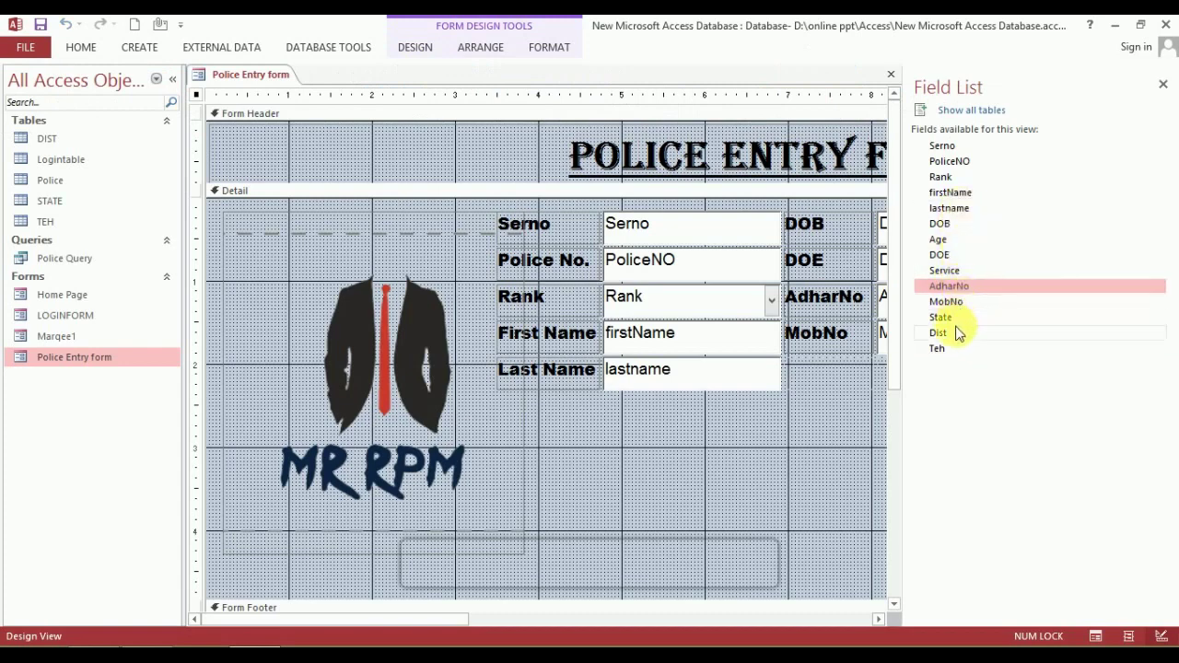
left_click_drag(945, 316, 737, 409)
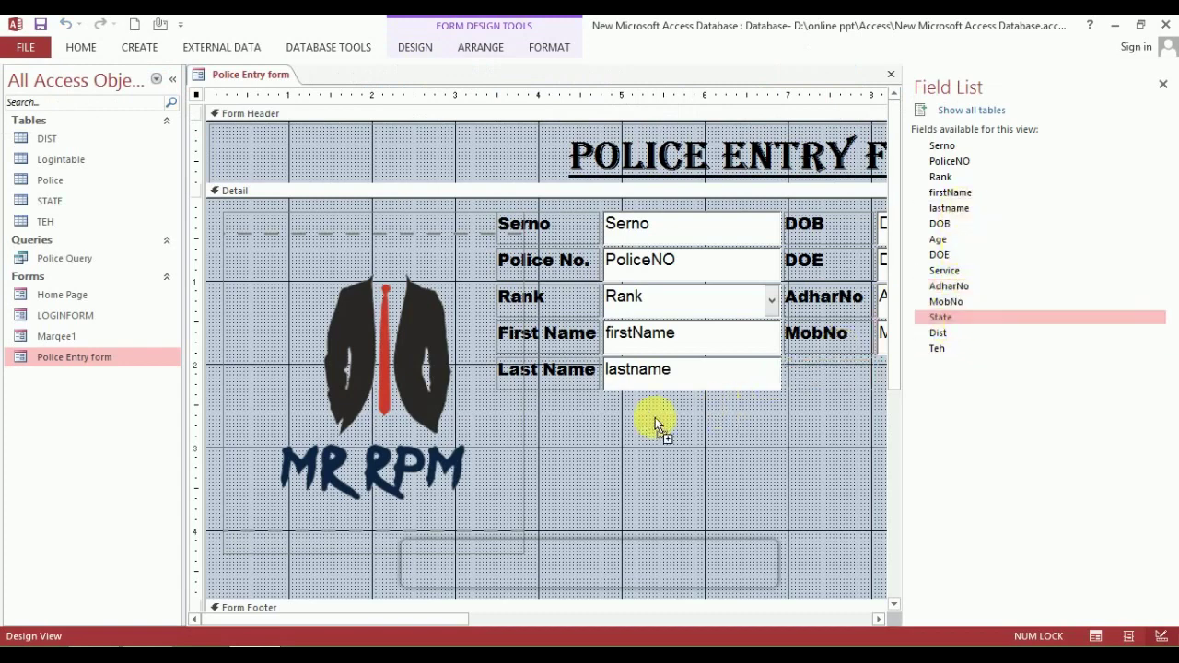
left_click_drag(655, 417, 655, 419)
left_click_drag(976, 333, 661, 452)
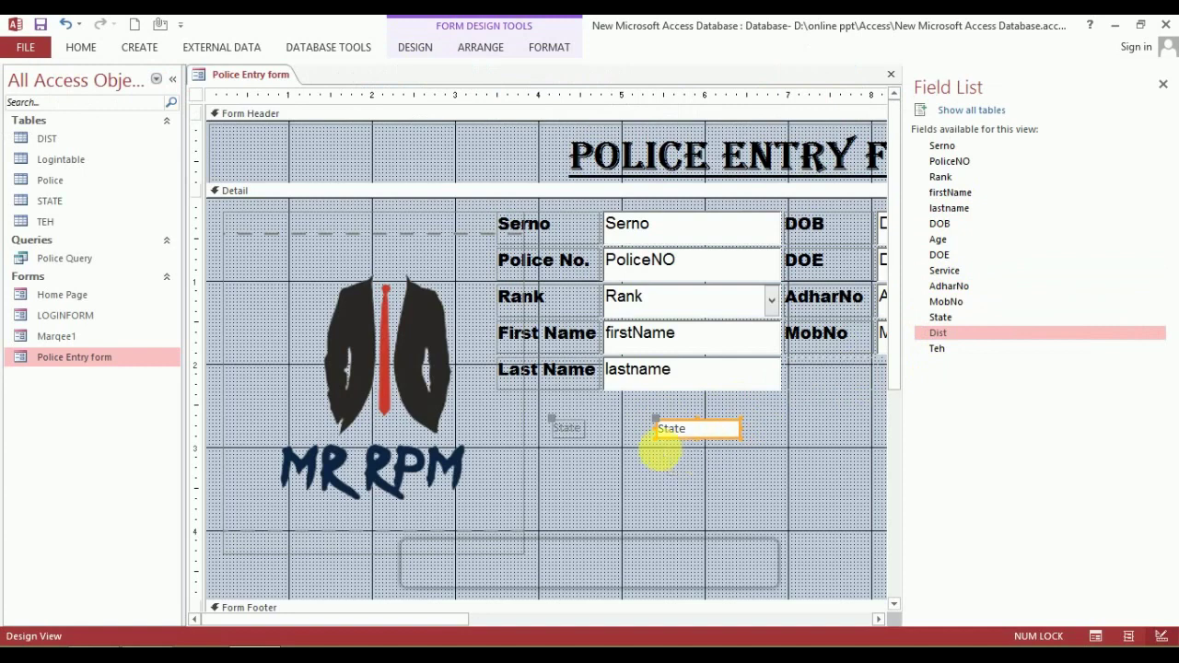
left_click_drag(1013, 348, 673, 491)
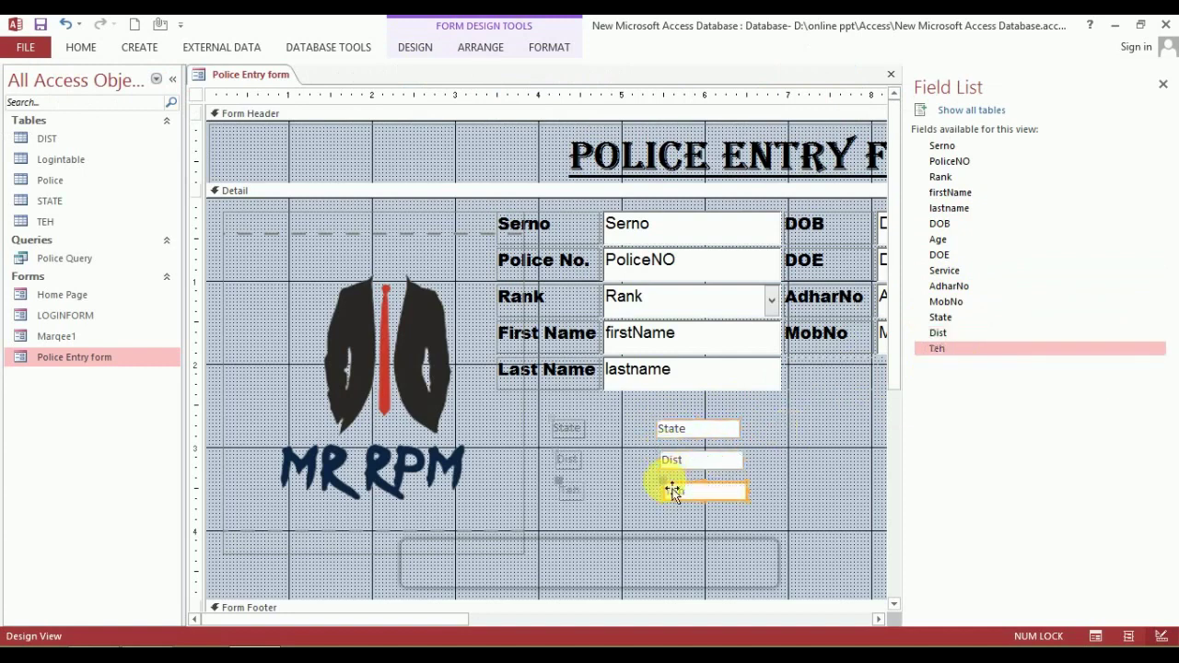
left_click(807, 438)
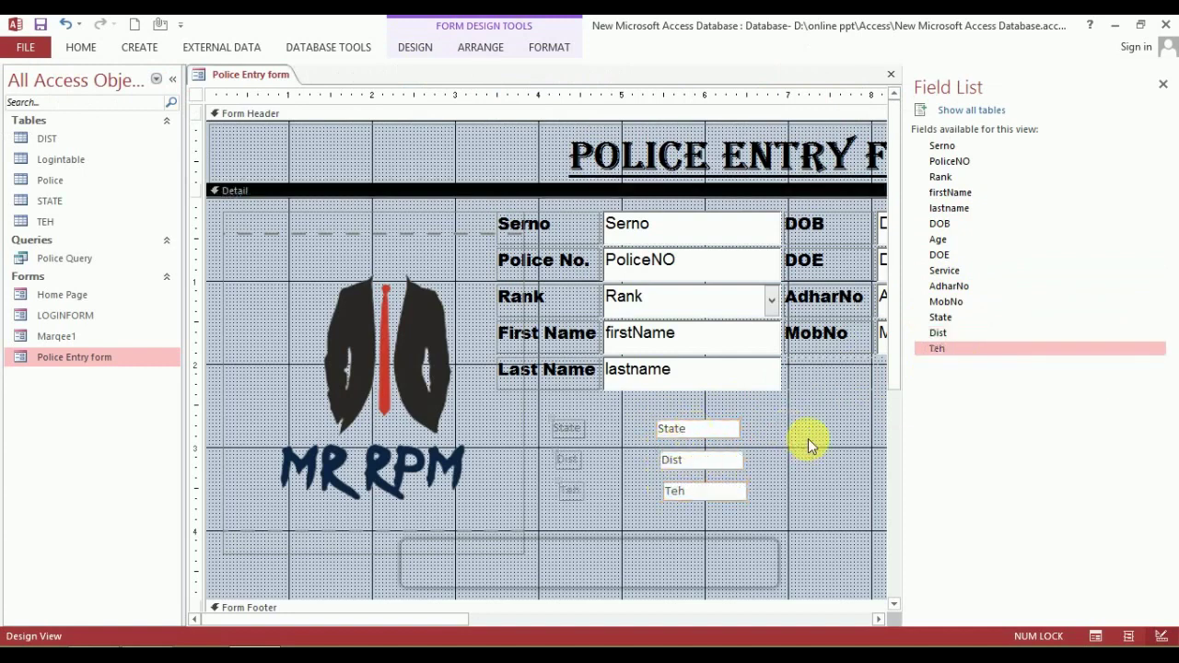
Delete the Teh, Dist and State fields below Last Name from the form and close the list of available fields.
left_click(711, 498)
key("Delete")
left_click(709, 463)
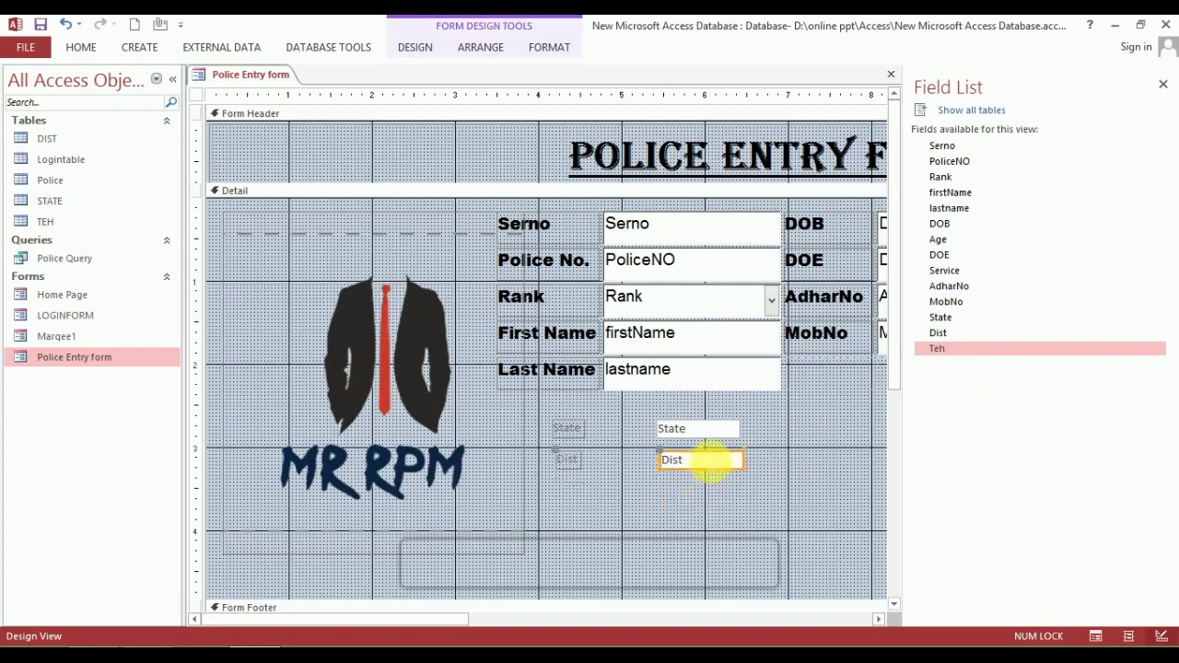
key("Delete")
left_click(697, 431)
key("Delete")
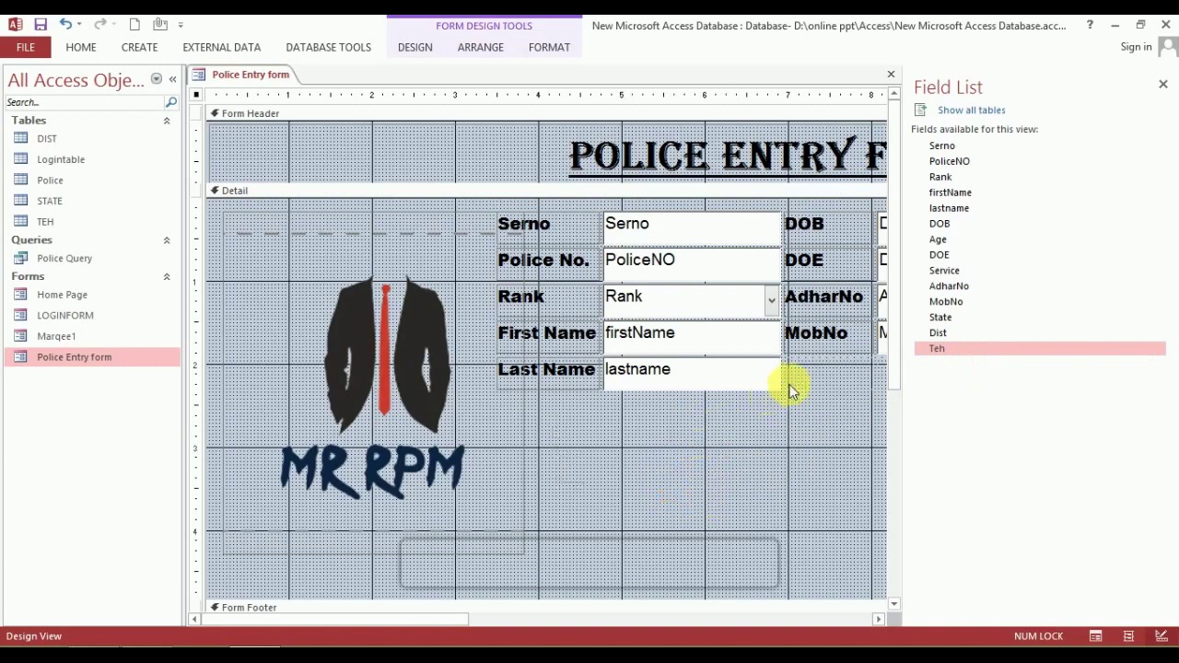
left_click(1162, 84)
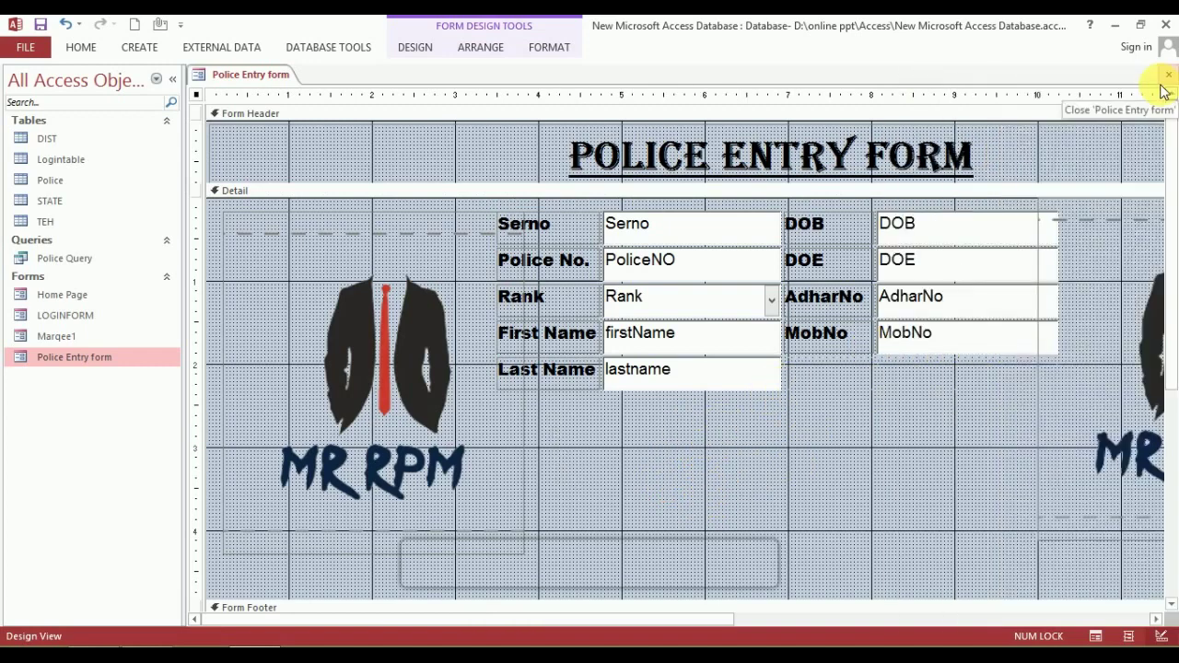
Draw a combo box below the lastname field and have it get its values from another table or query.
left_click(414, 51)
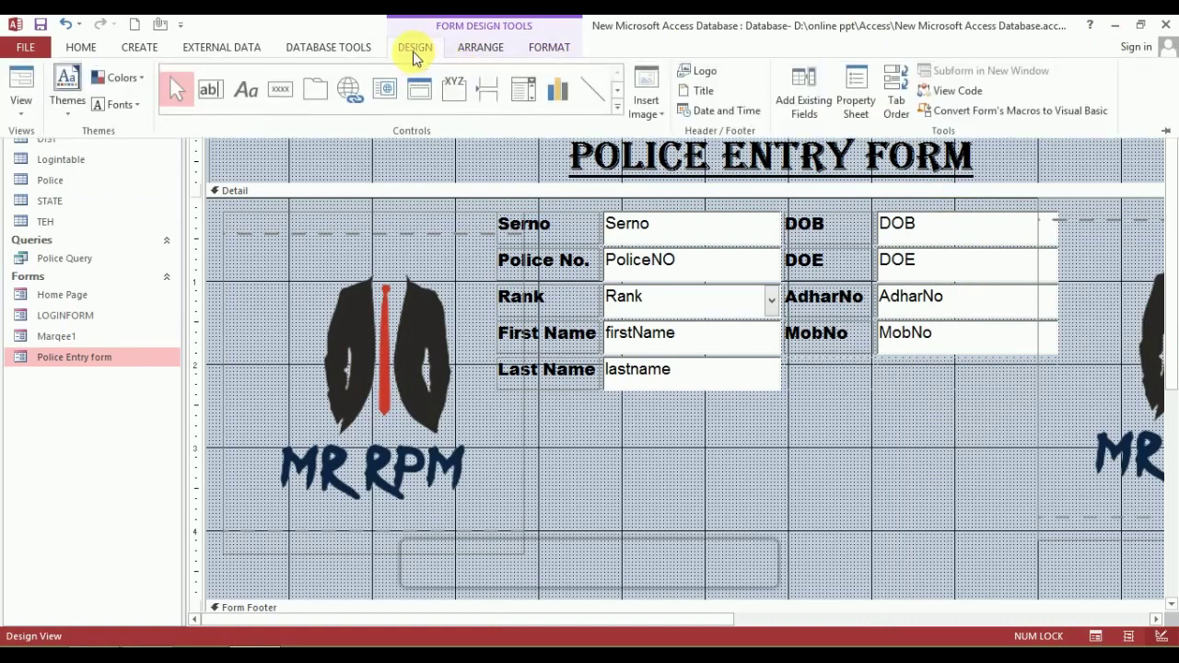
left_click(523, 89)
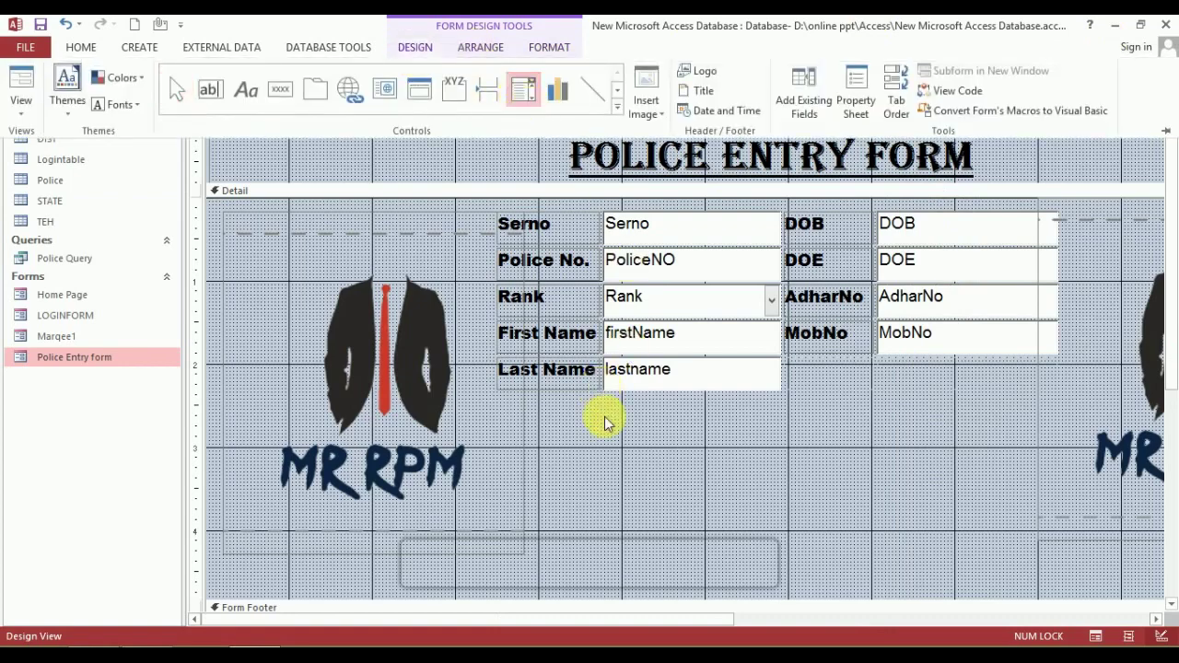
left_click_drag(610, 419, 778, 461)
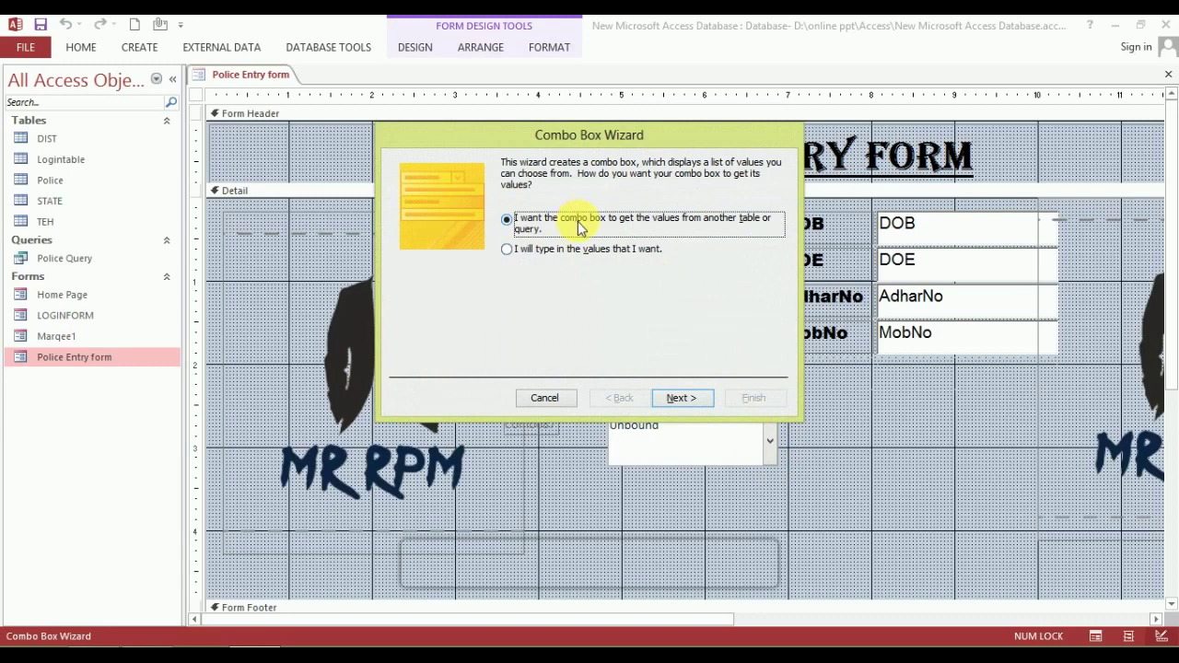
left_click(683, 400)
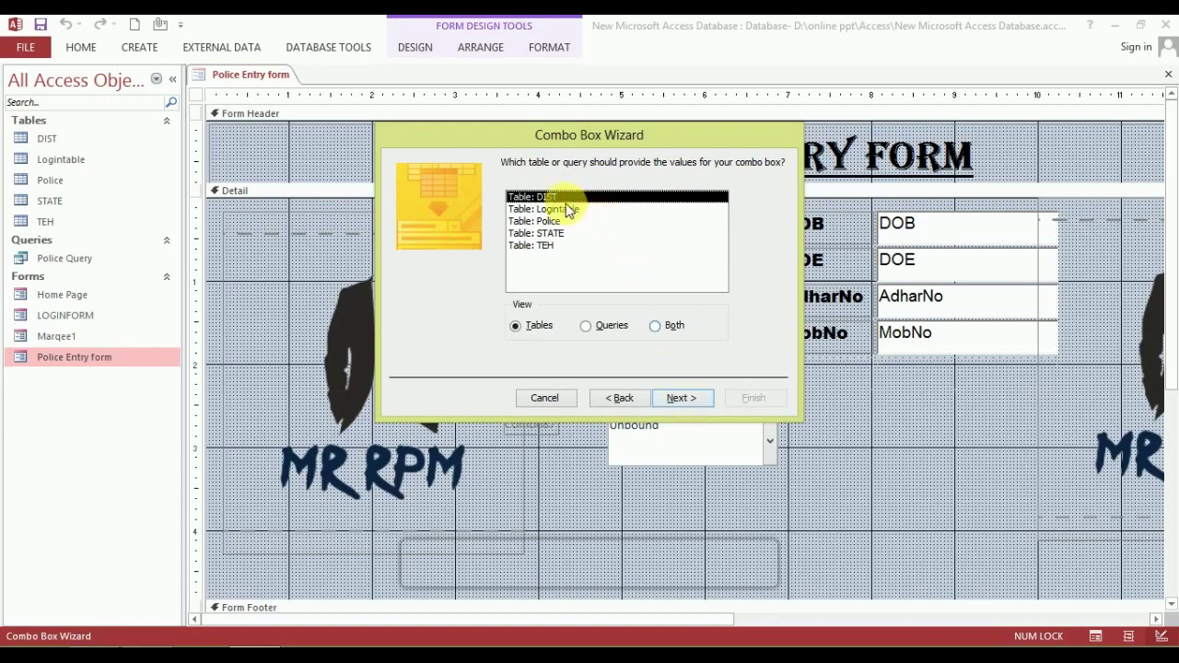